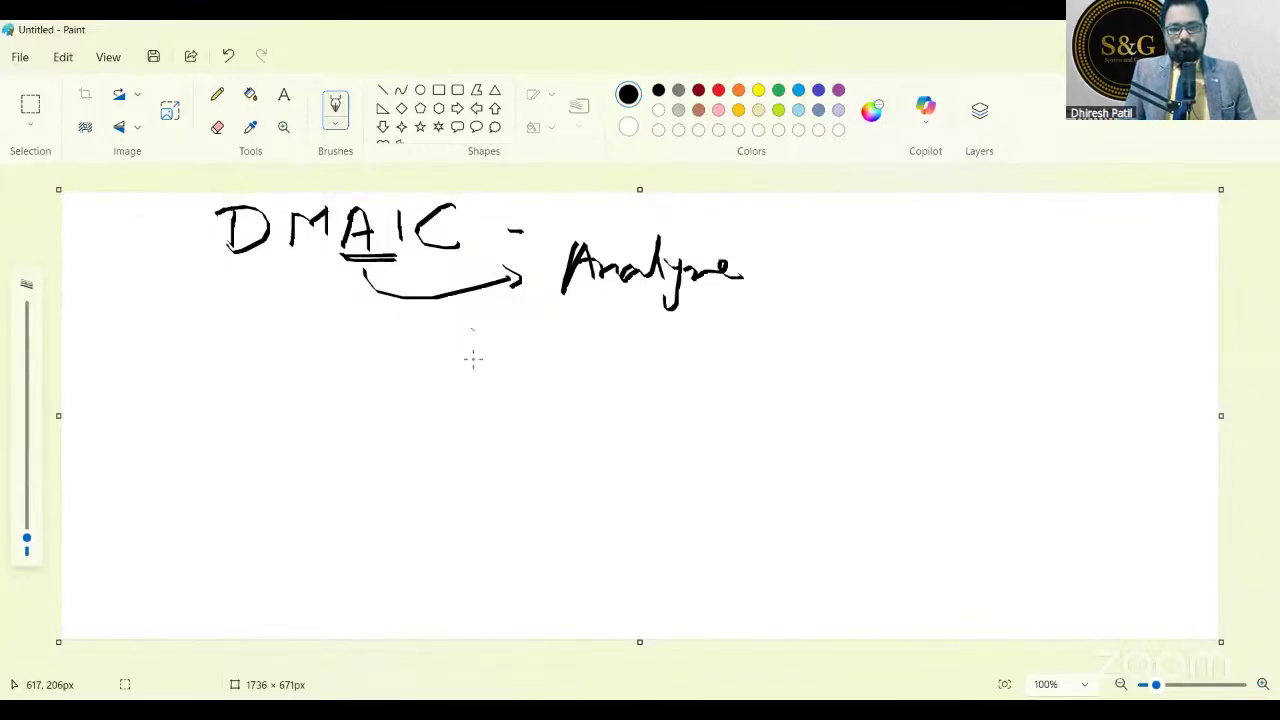
Handwrite "Fishbone (C & E) → Causes" and "RCA (Why Why) → Root Causes" on two lines below "Analyze".
{"action": "left_click_drag", "start_coordinate": [472, 326], "coordinate": [686, 356]}
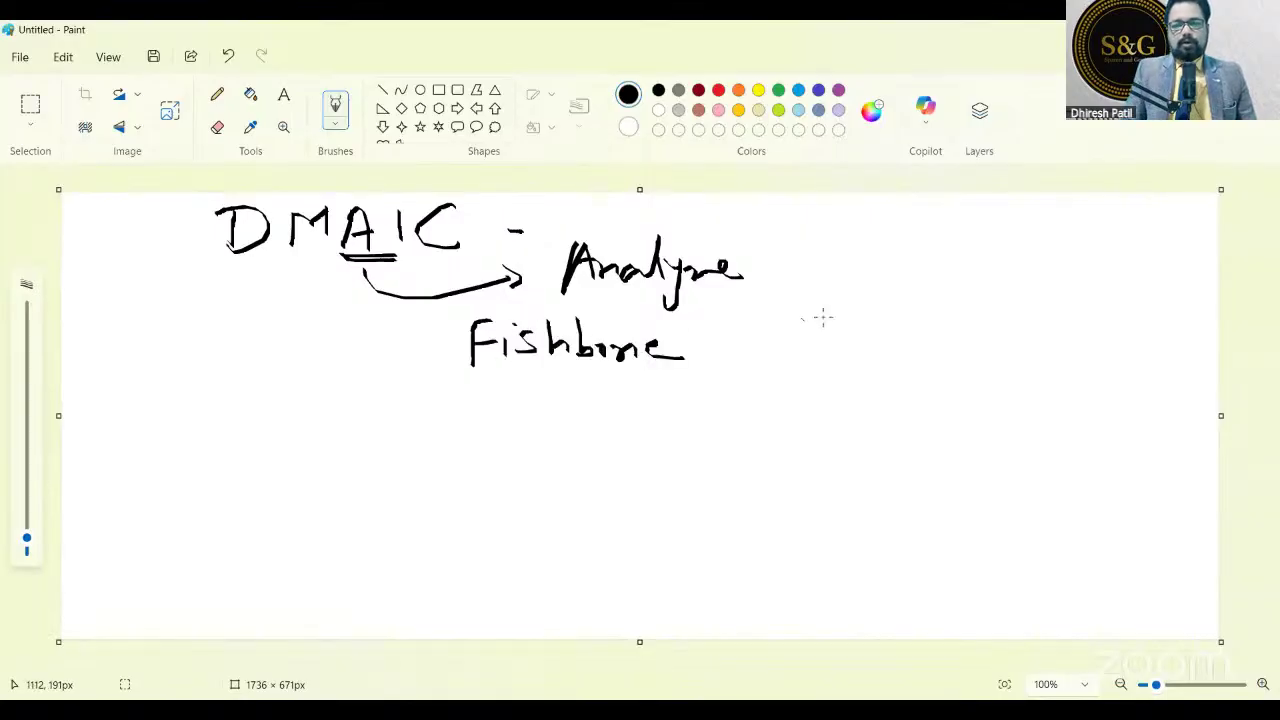
{"action": "left_click_drag", "start_coordinate": [767, 300], "coordinate": [758, 370]}
{"action": "mouse_move", "coordinate": [796, 320]}
{"action": "left_mouse_down"}
{"action": "mouse_move", "coordinate": [805, 330]}
{"action": "mouse_move", "coordinate": [849, 300]}
{"action": "mouse_move", "coordinate": [874, 323]}
{"action": "mouse_move", "coordinate": [920, 323]}
{"action": "mouse_move", "coordinate": [906, 355]}
{"action": "left_mouse_up"}
{"action": "mouse_move", "coordinate": [527, 376]}
{"action": "left_mouse_down"}
{"action": "mouse_move", "coordinate": [526, 415]}
{"action": "mouse_move", "coordinate": [550, 404]}
{"action": "mouse_move", "coordinate": [620, 414]}
{"action": "mouse_move", "coordinate": [622, 398]}
{"action": "mouse_move", "coordinate": [684, 412]}
{"action": "mouse_move", "coordinate": [729, 380]}
{"action": "mouse_move", "coordinate": [758, 396]}
{"action": "mouse_move", "coordinate": [760, 422]}
{"action": "left_mouse_up"}
{"action": "mouse_move", "coordinate": [790, 380]}
{"action": "left_mouse_down"}
{"action": "mouse_move", "coordinate": [809, 394]}
{"action": "mouse_move", "coordinate": [860, 390]}
{"action": "mouse_move", "coordinate": [862, 406]}
{"action": "left_mouse_up"}
{"action": "left_click_drag", "start_coordinate": [866, 362], "coordinate": [884, 420]}
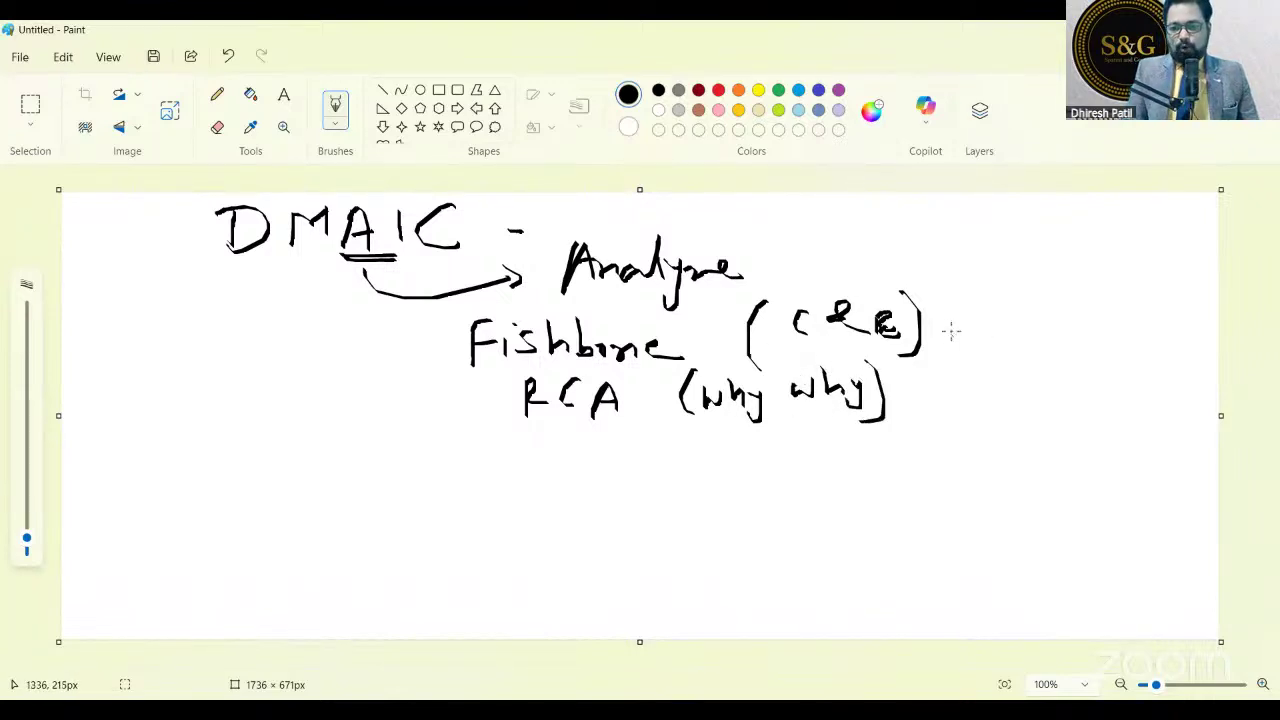
{"action": "mouse_move", "coordinate": [931, 332]}
{"action": "left_mouse_down"}
{"action": "mouse_move", "coordinate": [961, 332]}
{"action": "mouse_move", "coordinate": [950, 344]}
{"action": "mouse_move", "coordinate": [1076, 330]}
{"action": "mouse_move", "coordinate": [1116, 340]}
{"action": "left_mouse_up"}
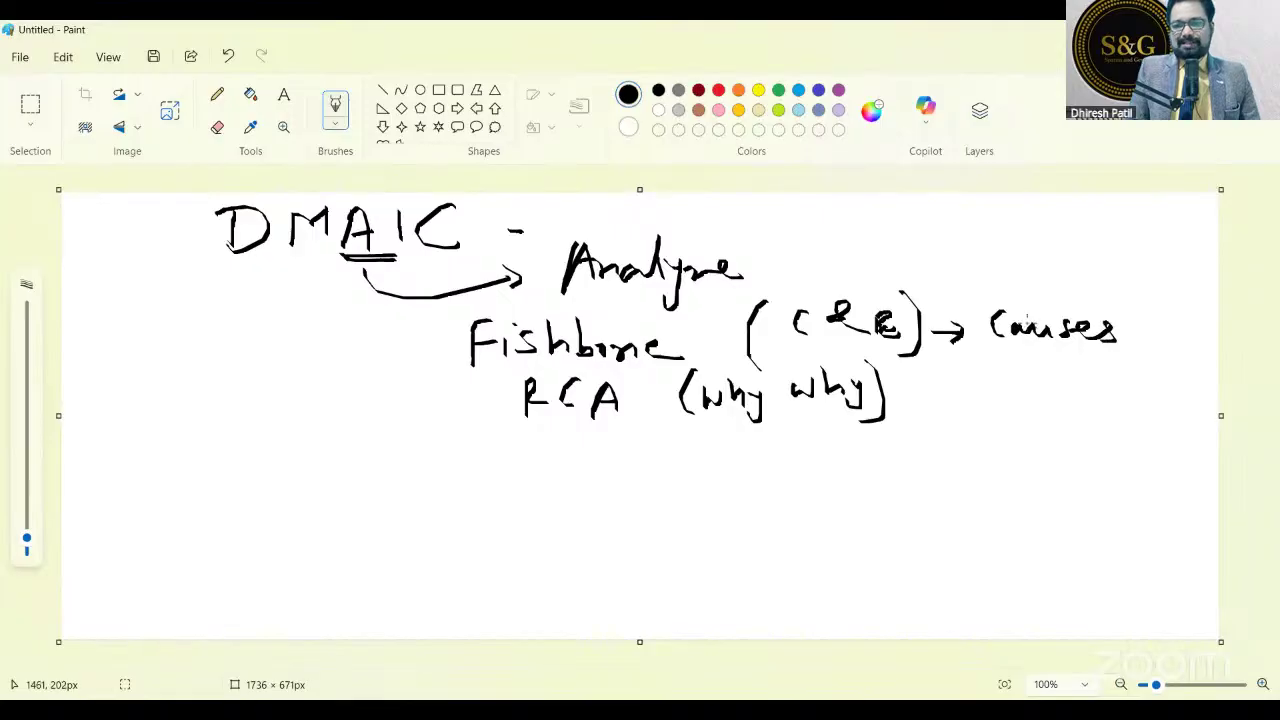
{"action": "mouse_move", "coordinate": [896, 392]}
{"action": "left_mouse_down"}
{"action": "mouse_move", "coordinate": [1032, 388]}
{"action": "mouse_move", "coordinate": [1071, 366]}
{"action": "mouse_move", "coordinate": [1198, 382]}
{"action": "left_mouse_up"}
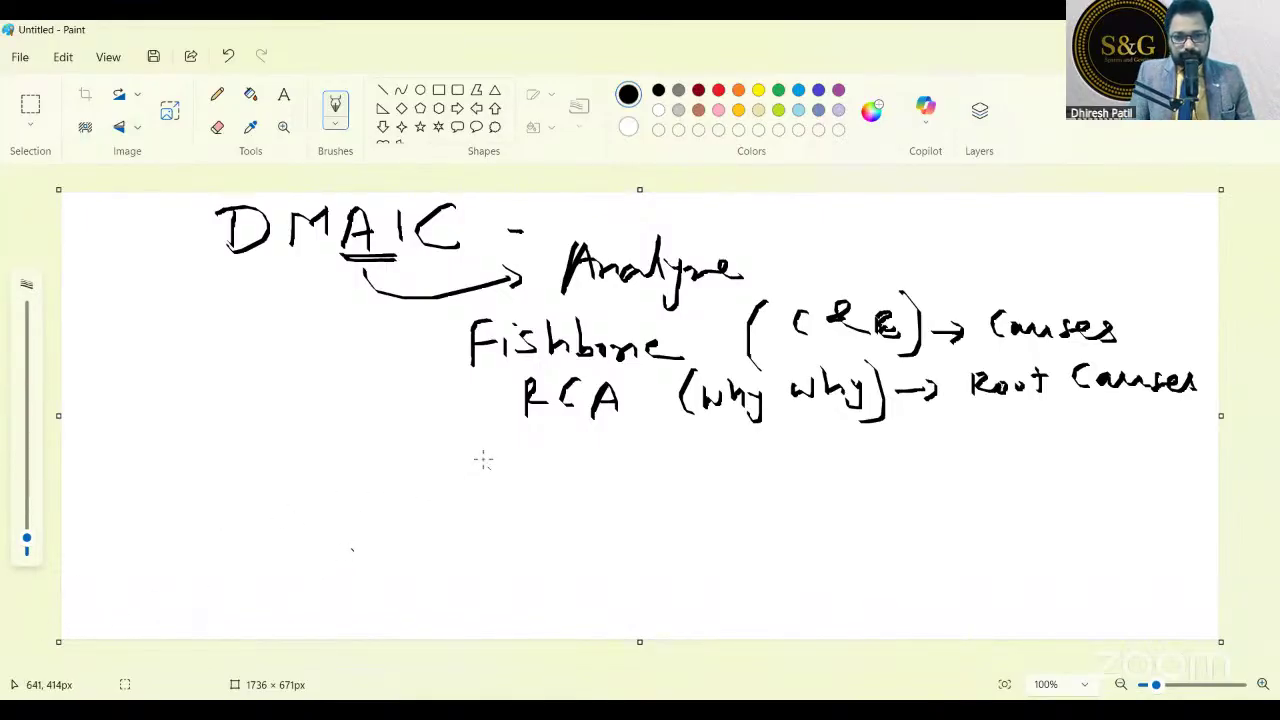
Handwrite "Validation → Hypothesis Testing" on a new line below the RCA line.
{"action": "mouse_move", "coordinate": [447, 450]}
{"action": "left_mouse_down"}
{"action": "mouse_move", "coordinate": [457, 472]}
{"action": "mouse_move", "coordinate": [470, 452]}
{"action": "mouse_move", "coordinate": [498, 488]}
{"action": "left_mouse_up"}
{"action": "mouse_move", "coordinate": [507, 445]}
{"action": "left_mouse_down"}
{"action": "mouse_move", "coordinate": [518, 486]}
{"action": "mouse_move", "coordinate": [540, 465]}
{"action": "mouse_move", "coordinate": [606, 488]}
{"action": "mouse_move", "coordinate": [628, 460]}
{"action": "mouse_move", "coordinate": [678, 480]}
{"action": "mouse_move", "coordinate": [820, 460]}
{"action": "mouse_move", "coordinate": [822, 490]}
{"action": "mouse_move", "coordinate": [851, 457]}
{"action": "mouse_move", "coordinate": [872, 460]}
{"action": "mouse_move", "coordinate": [870, 482]}
{"action": "mouse_move", "coordinate": [874, 463]}
{"action": "mouse_move", "coordinate": [978, 472]}
{"action": "left_mouse_up"}
{"action": "mouse_move", "coordinate": [1040, 442]}
{"action": "left_mouse_down"}
{"action": "mouse_move", "coordinate": [1042, 470]}
{"action": "mouse_move", "coordinate": [1074, 436]}
{"action": "left_mouse_up"}
{"action": "left_click_drag", "start_coordinate": [1064, 456], "coordinate": [1140, 462]}
{"action": "left_click_drag", "start_coordinate": [1122, 446], "coordinate": [1158, 462]}
{"action": "mouse_move", "coordinate": [1164, 462]}
{"action": "left_mouse_down"}
{"action": "mouse_move", "coordinate": [1180, 458]}
{"action": "mouse_move", "coordinate": [1180, 480]}
{"action": "left_mouse_up"}
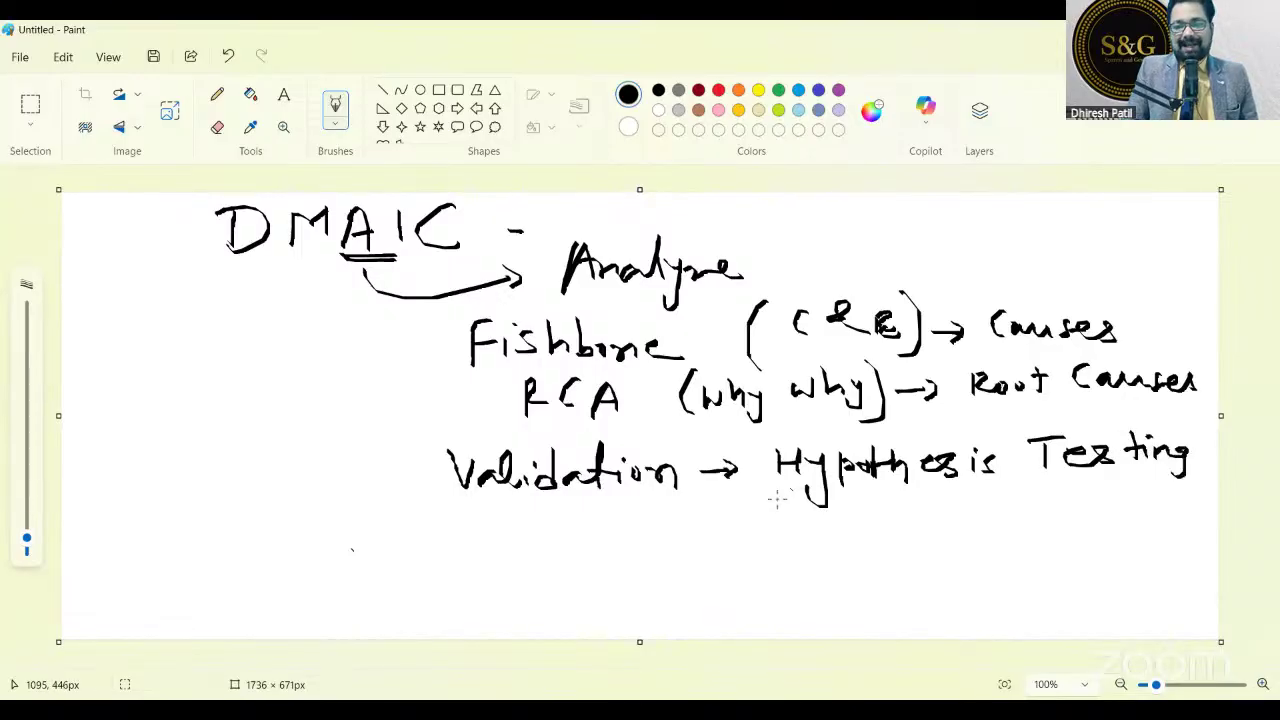
Write "ANOVA" beneath "Hypothesis Testing" and underline it twice.
{"action": "mouse_move", "coordinate": [837, 543]}
{"action": "left_mouse_down"}
{"action": "mouse_move", "coordinate": [866, 542]}
{"action": "mouse_move", "coordinate": [866, 524]}
{"action": "left_mouse_up"}
{"action": "mouse_move", "coordinate": [876, 541]}
{"action": "left_mouse_down"}
{"action": "mouse_move", "coordinate": [878, 514]}
{"action": "mouse_move", "coordinate": [944, 510]}
{"action": "mouse_move", "coordinate": [970, 538]}
{"action": "mouse_move", "coordinate": [976, 524]}
{"action": "left_mouse_up"}
{"action": "mouse_move", "coordinate": [830, 567]}
{"action": "left_mouse_down"}
{"action": "mouse_move", "coordinate": [1002, 553]}
{"action": "mouse_move", "coordinate": [1038, 565]}
{"action": "left_mouse_up"}
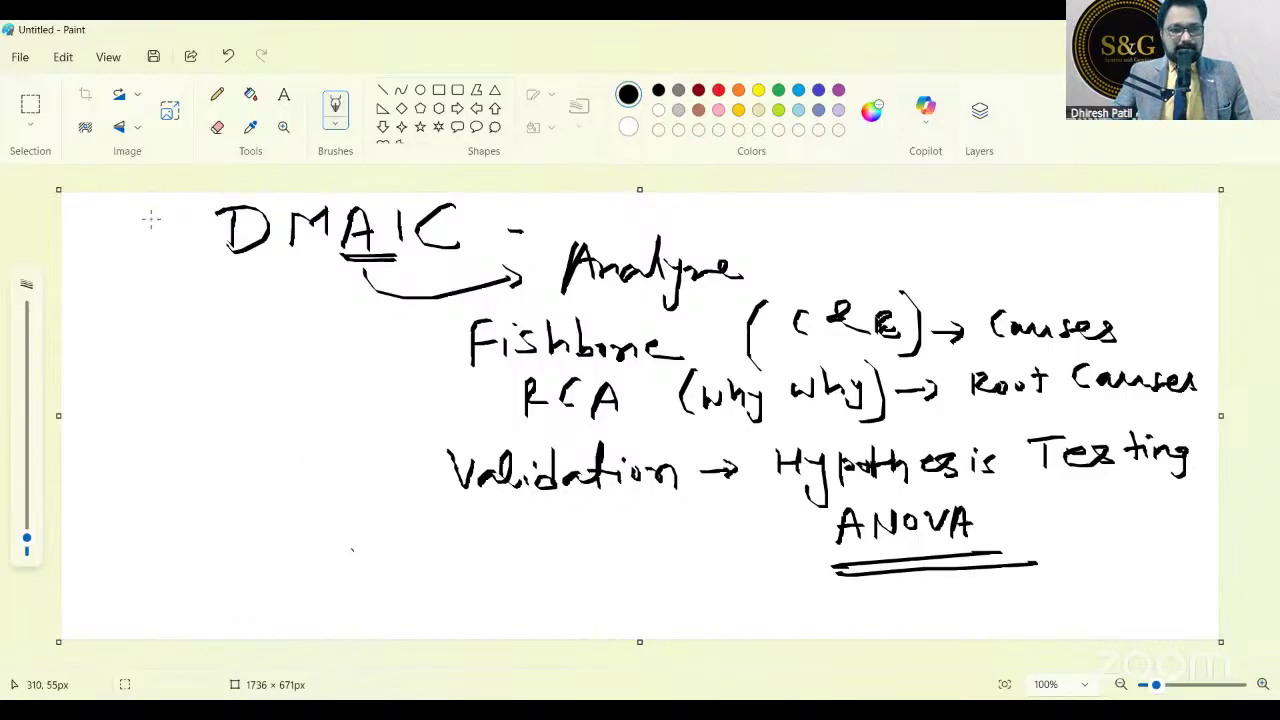
Select the whole canvas and delete all the handwritten notes.
{"action": "left_click", "coordinate": [27, 128]}
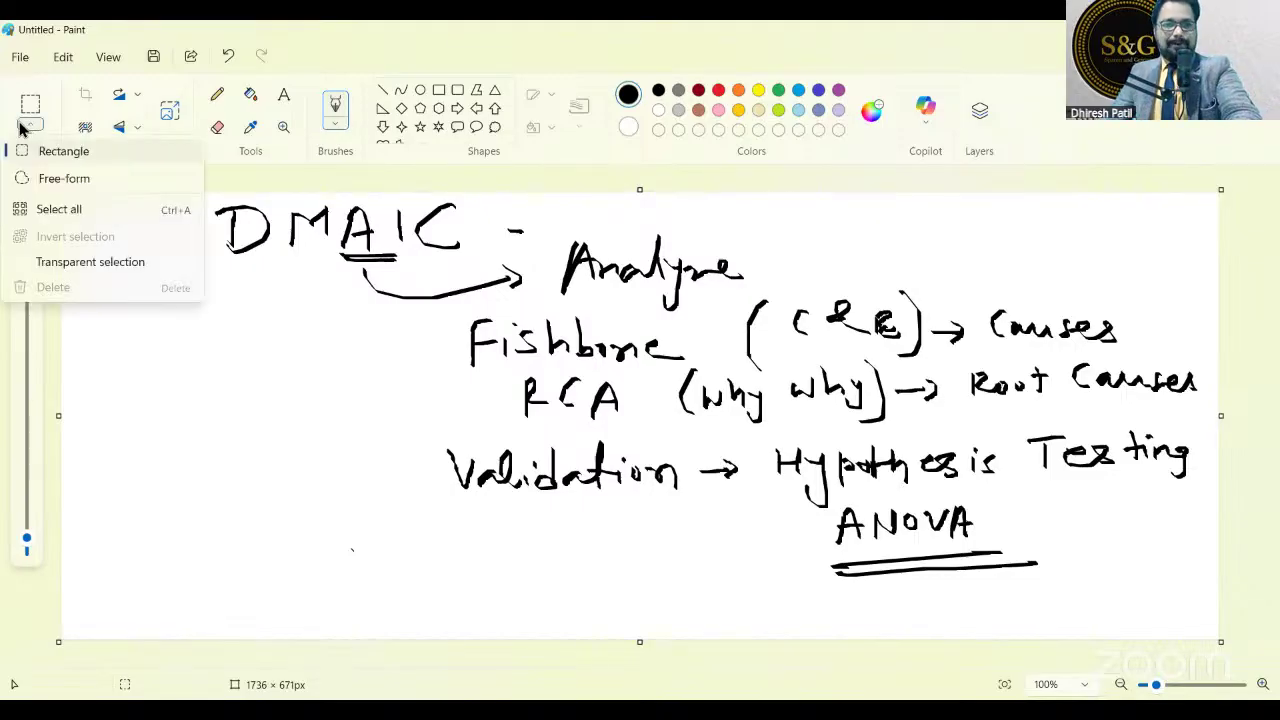
{"action": "left_click", "coordinate": [44, 211]}
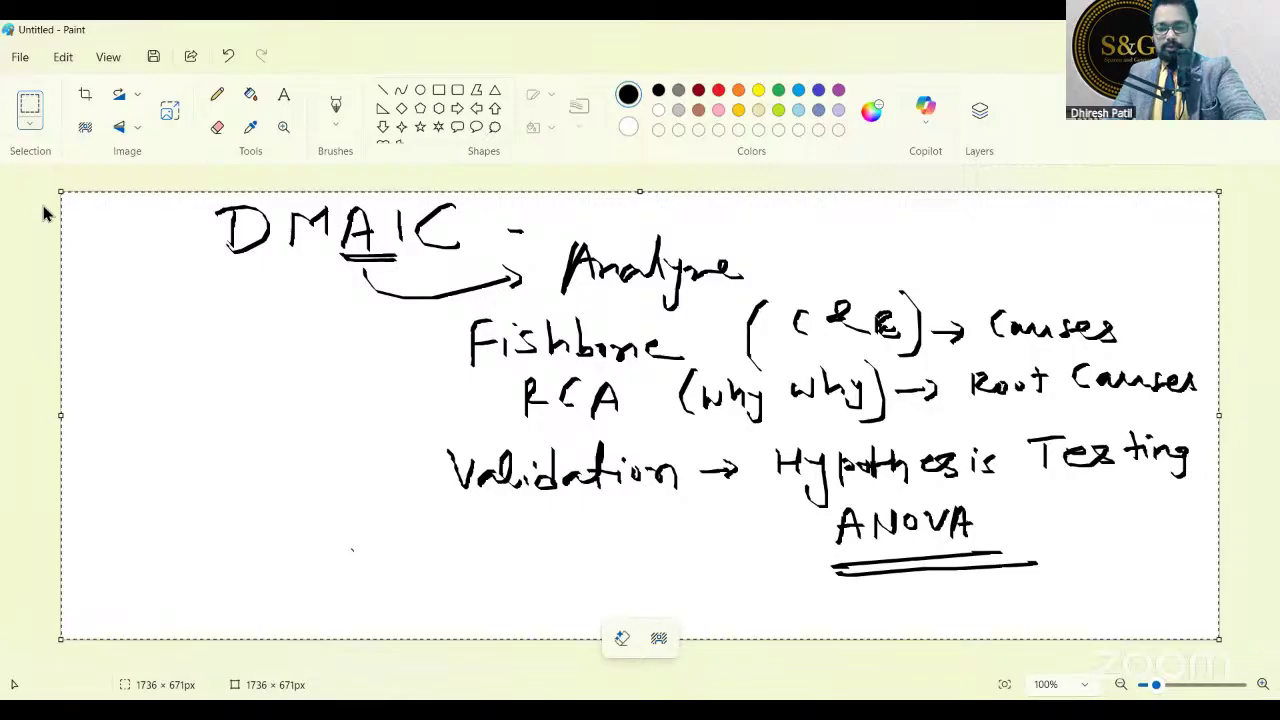
{"action": "key", "text": "Delete"}
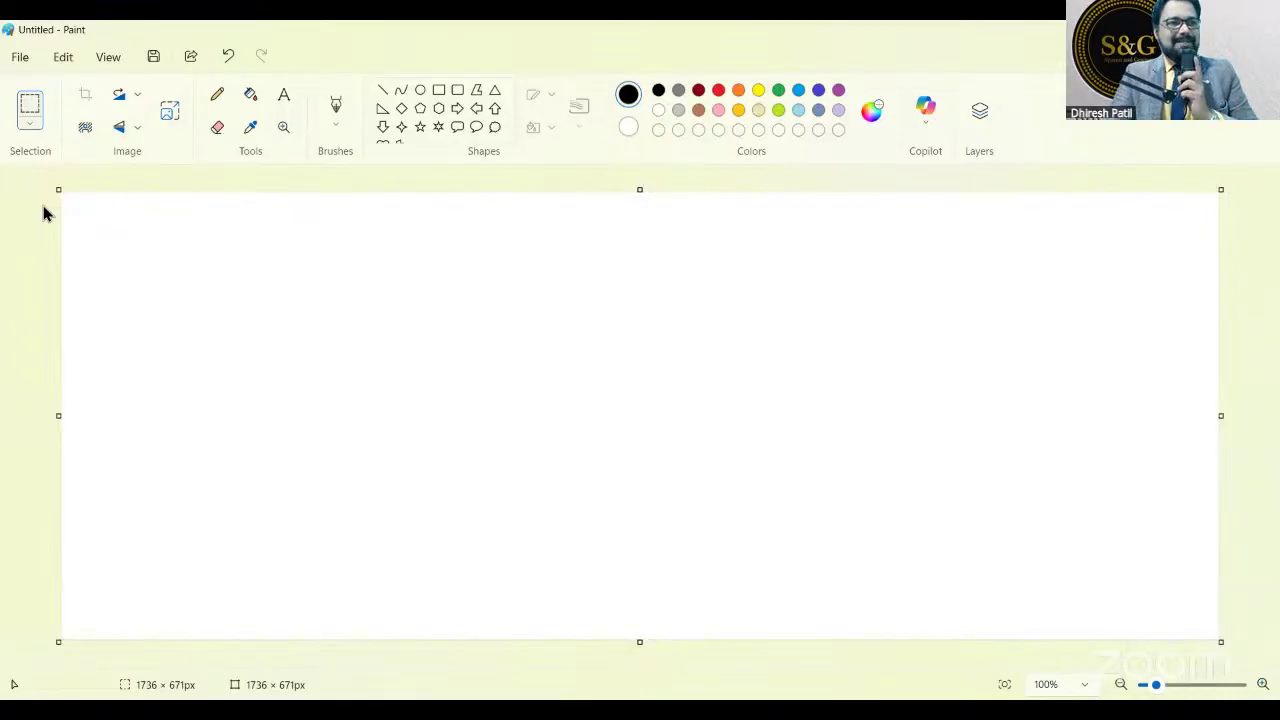
Pick a brush and handwrite "Hypothesis →" in black near the upper-left corner of the blank canvas.
{"action": "left_click", "coordinate": [336, 124]}
{"action": "left_click", "coordinate": [393, 230]}
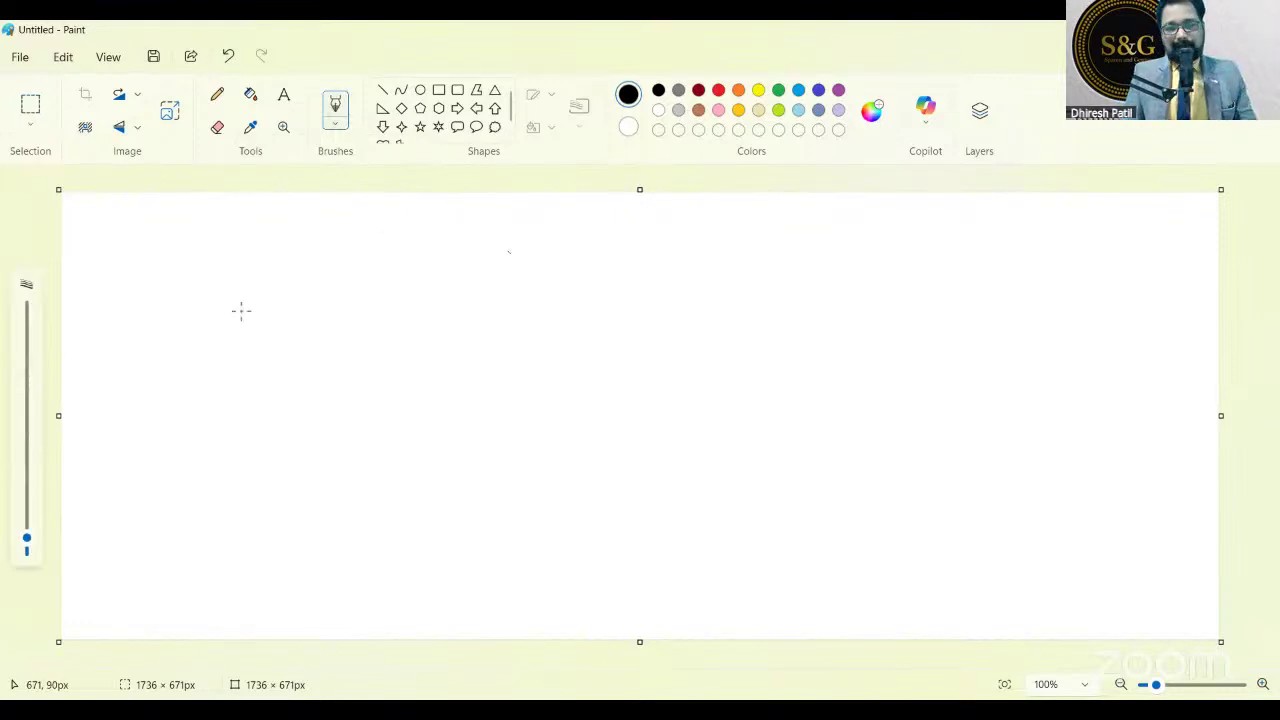
{"action": "left_click", "coordinate": [338, 124]}
{"action": "left_click", "coordinate": [367, 233]}
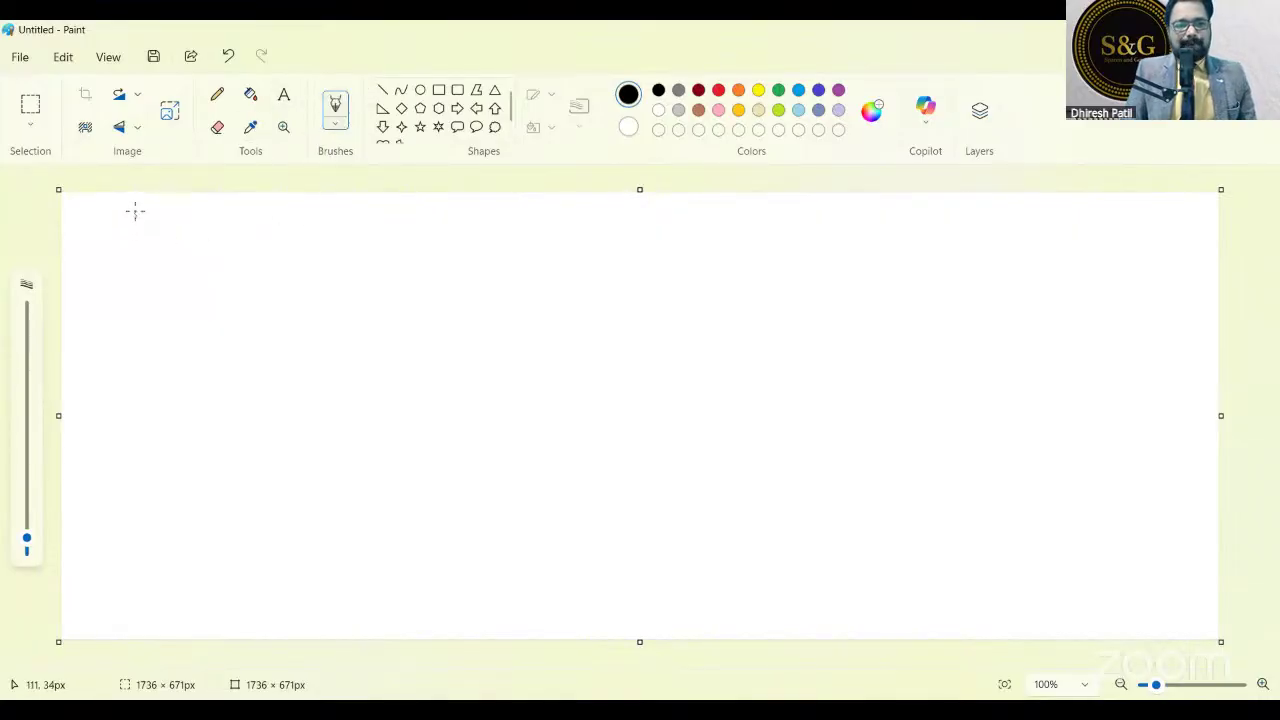
{"action": "mouse_move", "coordinate": [135, 206]}
{"action": "left_mouse_down"}
{"action": "mouse_move", "coordinate": [132, 244]}
{"action": "mouse_move", "coordinate": [158, 226]}
{"action": "left_mouse_up"}
{"action": "left_click_drag", "start_coordinate": [157, 207], "coordinate": [168, 270]}
{"action": "mouse_move", "coordinate": [194, 228]}
{"action": "left_mouse_down"}
{"action": "mouse_move", "coordinate": [193, 259]}
{"action": "mouse_move", "coordinate": [210, 240]}
{"action": "left_mouse_up"}
{"action": "left_click_drag", "start_coordinate": [230, 228], "coordinate": [246, 240]}
{"action": "mouse_move", "coordinate": [237, 226]}
{"action": "left_mouse_down"}
{"action": "mouse_move", "coordinate": [258, 224]}
{"action": "mouse_move", "coordinate": [270, 242]}
{"action": "left_mouse_up"}
{"action": "left_click_drag", "start_coordinate": [271, 235], "coordinate": [312, 238]}
{"action": "mouse_move", "coordinate": [332, 224]}
{"action": "left_mouse_down"}
{"action": "mouse_move", "coordinate": [350, 244]}
{"action": "mouse_move", "coordinate": [460, 228]}
{"action": "left_mouse_up"}
{"action": "left_click_drag", "start_coordinate": [447, 220], "coordinate": [448, 236]}
Write "Assumption" after the arrow on the Hypothesis line and underline the word.
{"action": "left_click_drag", "start_coordinate": [535, 238], "coordinate": [594, 210]}
{"action": "mouse_move", "coordinate": [600, 218]}
{"action": "left_mouse_down"}
{"action": "mouse_move", "coordinate": [584, 234]}
{"action": "mouse_move", "coordinate": [670, 232]}
{"action": "left_mouse_up"}
{"action": "mouse_move", "coordinate": [680, 234]}
{"action": "left_mouse_down"}
{"action": "mouse_move", "coordinate": [741, 224]}
{"action": "mouse_move", "coordinate": [734, 254]}
{"action": "left_mouse_up"}
{"action": "left_click_drag", "start_coordinate": [735, 224], "coordinate": [740, 232]}
{"action": "mouse_move", "coordinate": [760, 204]}
{"action": "left_mouse_down"}
{"action": "mouse_move", "coordinate": [760, 228]}
{"action": "mouse_move", "coordinate": [778, 212]}
{"action": "left_mouse_up"}
{"action": "mouse_move", "coordinate": [775, 212]}
{"action": "left_mouse_down"}
{"action": "mouse_move", "coordinate": [773, 226]}
{"action": "mouse_move", "coordinate": [792, 226]}
{"action": "left_mouse_up"}
{"action": "left_click_drag", "start_coordinate": [806, 228], "coordinate": [830, 234]}
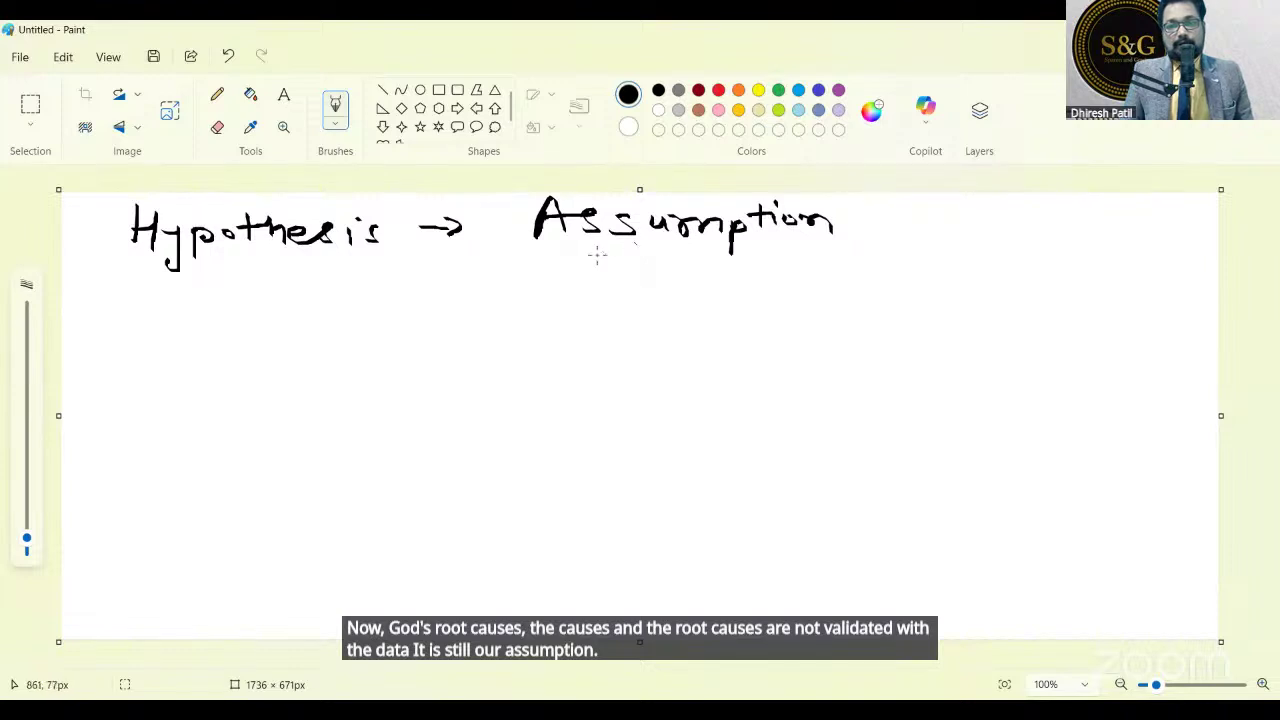
{"action": "left_click_drag", "start_coordinate": [578, 256], "coordinate": [808, 254]}
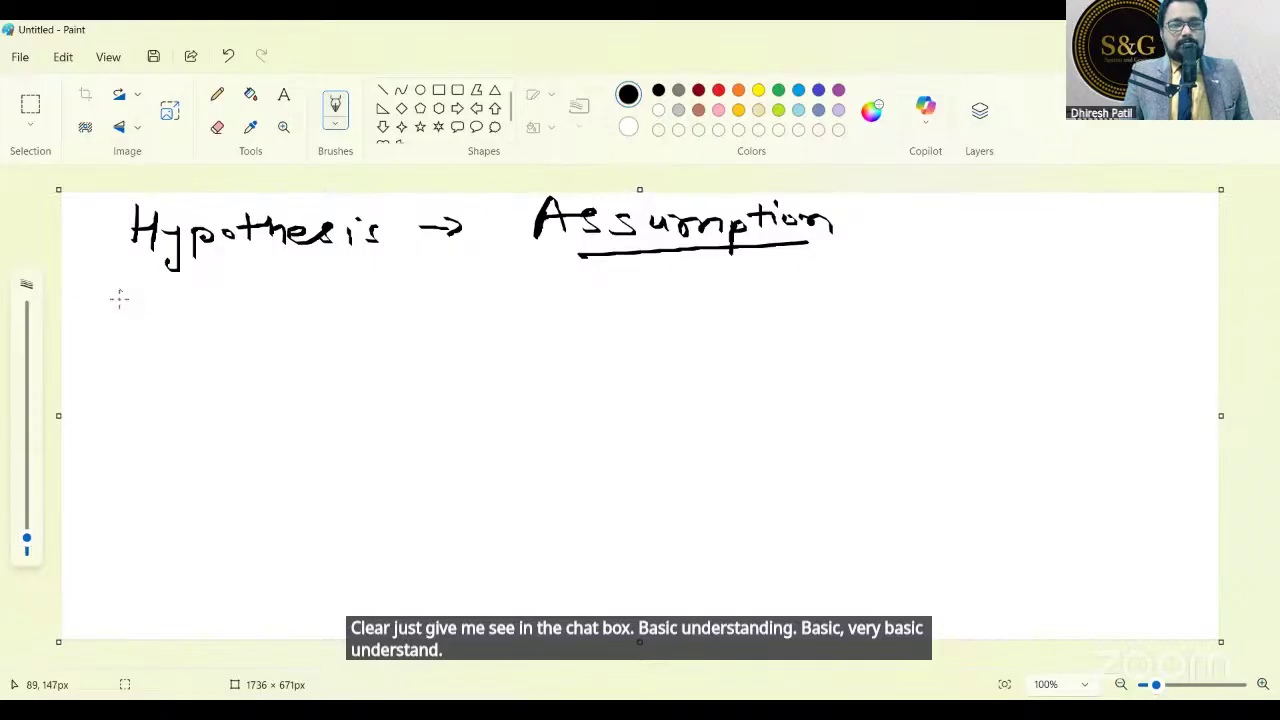
Handwrite "Ho - Null - Statement of equality" and, beneath it, "Ha - Alternate - Statement of difference" under the Hypothesis line.
{"action": "mouse_move", "coordinate": [127, 284]}
{"action": "left_mouse_down"}
{"action": "mouse_move", "coordinate": [129, 310]}
{"action": "mouse_move", "coordinate": [150, 295]}
{"action": "left_mouse_up"}
{"action": "mouse_move", "coordinate": [150, 284]}
{"action": "left_mouse_down"}
{"action": "mouse_move", "coordinate": [151, 312]}
{"action": "mouse_move", "coordinate": [262, 284]}
{"action": "mouse_move", "coordinate": [278, 300]}
{"action": "mouse_move", "coordinate": [299, 284]}
{"action": "mouse_move", "coordinate": [310, 305]}
{"action": "mouse_move", "coordinate": [346, 293]}
{"action": "mouse_move", "coordinate": [397, 303]}
{"action": "mouse_move", "coordinate": [651, 277]}
{"action": "mouse_move", "coordinate": [772, 286]}
{"action": "mouse_move", "coordinate": [824, 268]}
{"action": "mouse_move", "coordinate": [853, 320]}
{"action": "left_mouse_up"}
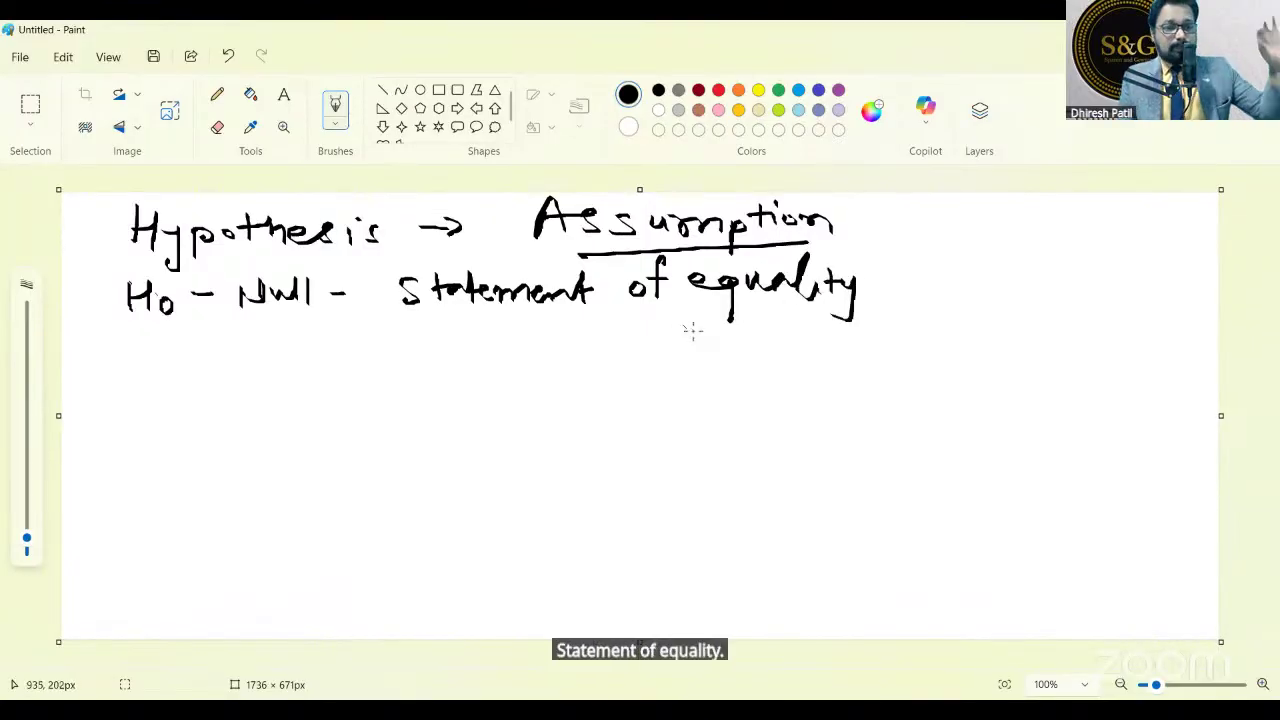
{"action": "left_click_drag", "start_coordinate": [130, 332], "coordinate": [131, 356]}
{"action": "mouse_move", "coordinate": [131, 344]}
{"action": "left_mouse_down"}
{"action": "mouse_move", "coordinate": [150, 343]}
{"action": "mouse_move", "coordinate": [152, 356]}
{"action": "left_mouse_up"}
{"action": "left_click_drag", "start_coordinate": [160, 347], "coordinate": [174, 356]}
{"action": "mouse_move", "coordinate": [182, 347]}
{"action": "left_mouse_down"}
{"action": "mouse_move", "coordinate": [236, 370]}
{"action": "mouse_move", "coordinate": [264, 360]}
{"action": "left_mouse_up"}
{"action": "left_click_drag", "start_coordinate": [240, 352], "coordinate": [262, 350]}
{"action": "left_click_drag", "start_coordinate": [284, 326], "coordinate": [283, 358]}
{"action": "left_click_drag", "start_coordinate": [294, 334], "coordinate": [316, 355]}
{"action": "mouse_move", "coordinate": [320, 356]}
{"action": "left_mouse_down"}
{"action": "mouse_move", "coordinate": [334, 342]}
{"action": "mouse_move", "coordinate": [376, 356]}
{"action": "mouse_move", "coordinate": [503, 348]}
{"action": "mouse_move", "coordinate": [518, 330]}
{"action": "left_mouse_up"}
{"action": "mouse_move", "coordinate": [528, 334]}
{"action": "left_mouse_down"}
{"action": "mouse_move", "coordinate": [626, 345]}
{"action": "mouse_move", "coordinate": [692, 334]}
{"action": "mouse_move", "coordinate": [713, 350]}
{"action": "left_mouse_up"}
{"action": "left_click_drag", "start_coordinate": [710, 327], "coordinate": [780, 342]}
{"action": "mouse_move", "coordinate": [788, 314]}
{"action": "left_mouse_down"}
{"action": "mouse_move", "coordinate": [786, 346]}
{"action": "mouse_move", "coordinate": [770, 342]}
{"action": "left_mouse_up"}
{"action": "mouse_move", "coordinate": [806, 326]}
{"action": "left_mouse_down"}
{"action": "mouse_move", "coordinate": [816, 346]}
{"action": "mouse_move", "coordinate": [830, 322]}
{"action": "mouse_move", "coordinate": [826, 348]}
{"action": "left_mouse_up"}
{"action": "left_click_drag", "start_coordinate": [828, 332], "coordinate": [944, 338]}
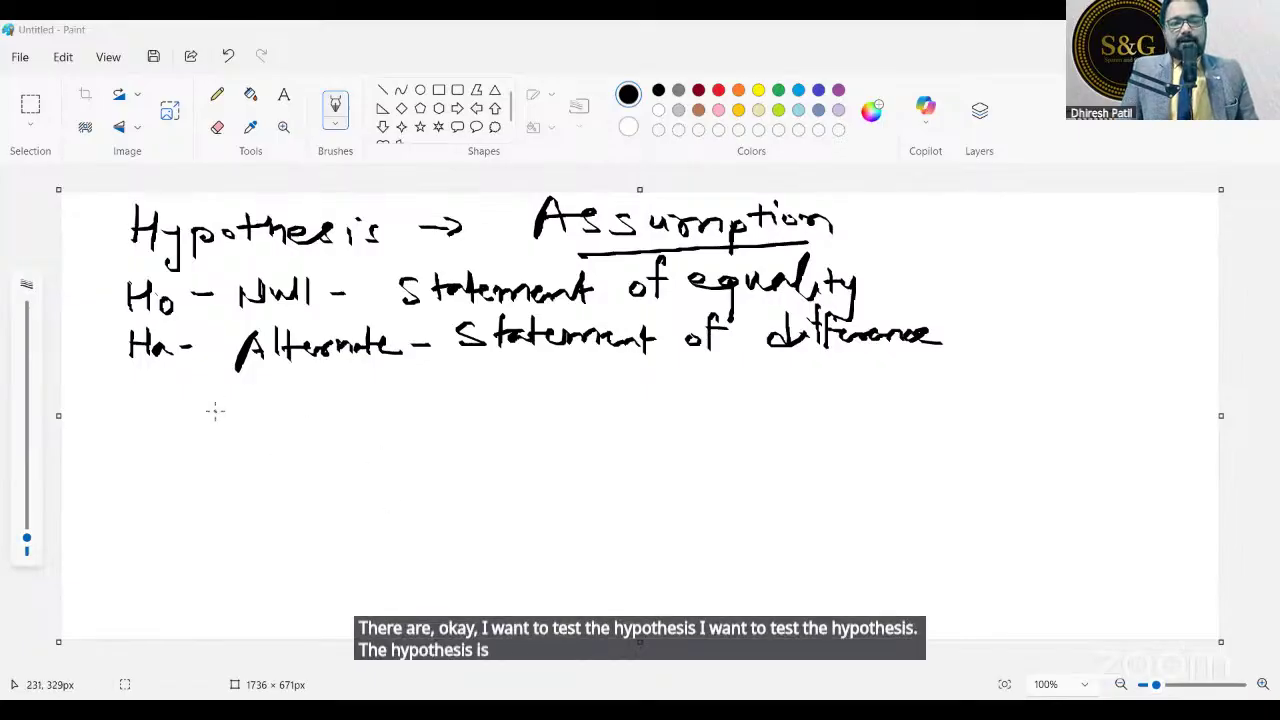
Write the two group headings "Male CCO" and "Female CCO" side by side below the hypothesis definitions.
{"action": "mouse_move", "coordinate": [215, 410]}
{"action": "left_mouse_down"}
{"action": "mouse_move", "coordinate": [262, 425]}
{"action": "mouse_move", "coordinate": [288, 410]}
{"action": "mouse_move", "coordinate": [292, 431]}
{"action": "left_mouse_up"}
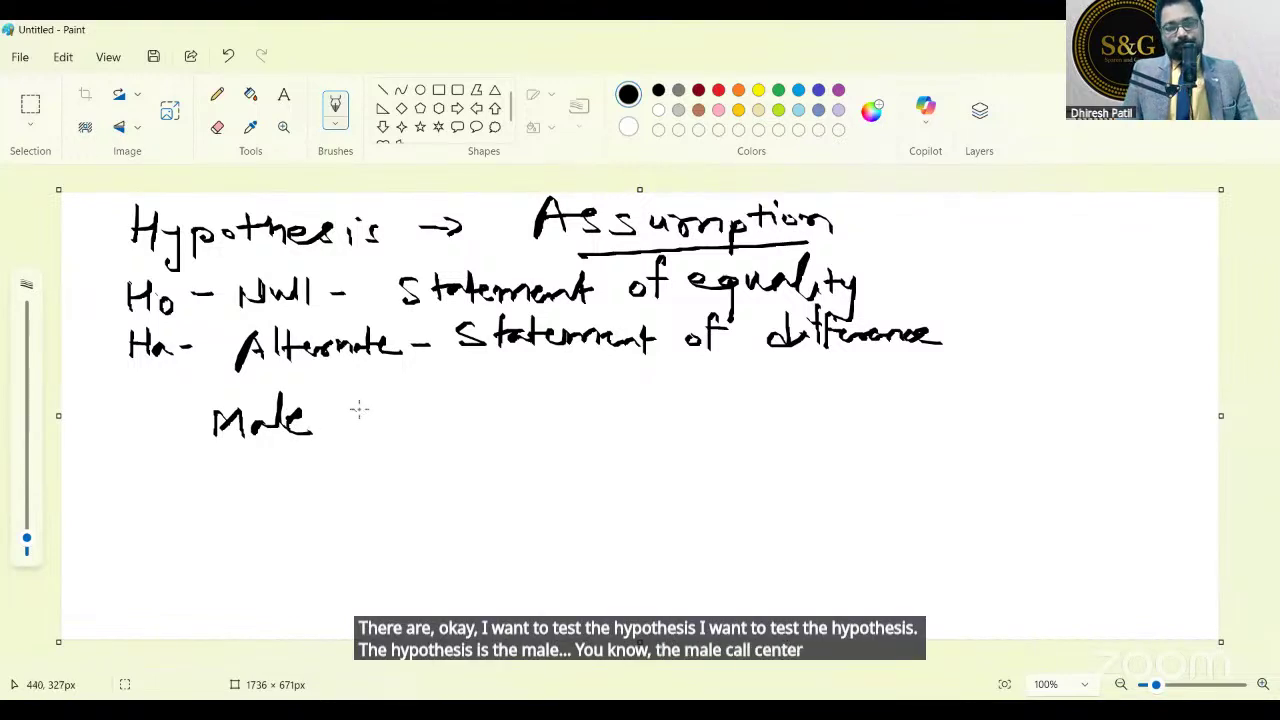
{"action": "mouse_move", "coordinate": [370, 397]}
{"action": "left_mouse_down"}
{"action": "mouse_move", "coordinate": [369, 424]}
{"action": "mouse_move", "coordinate": [399, 423]}
{"action": "mouse_move", "coordinate": [425, 393]}
{"action": "left_mouse_up"}
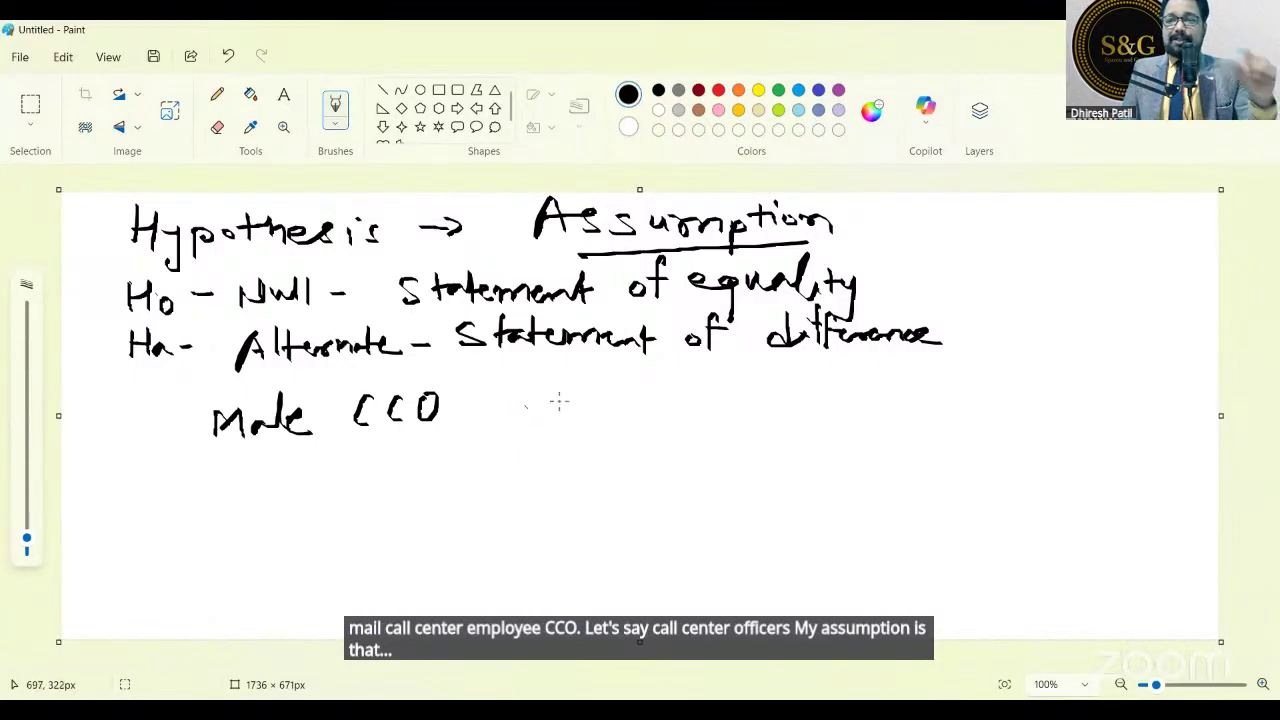
{"action": "mouse_move", "coordinate": [597, 396]}
{"action": "left_mouse_down"}
{"action": "mouse_move", "coordinate": [597, 378]}
{"action": "mouse_move", "coordinate": [616, 376]}
{"action": "mouse_move", "coordinate": [640, 410]}
{"action": "mouse_move", "coordinate": [796, 410]}
{"action": "left_mouse_up"}
{"action": "left_click_drag", "start_coordinate": [826, 392], "coordinate": [813, 388]}
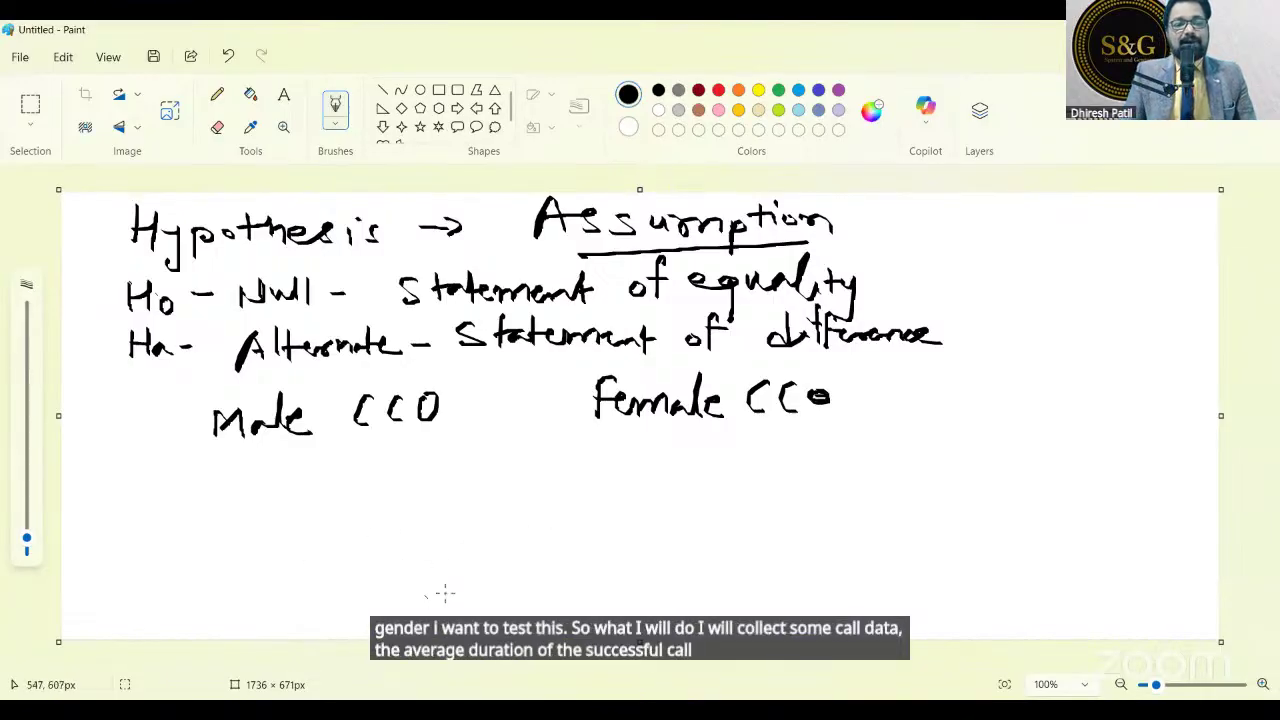
Write the sample size 15 under both the Male CCO and Female CCO headings.
{"action": "left_click", "coordinate": [380, 540]}
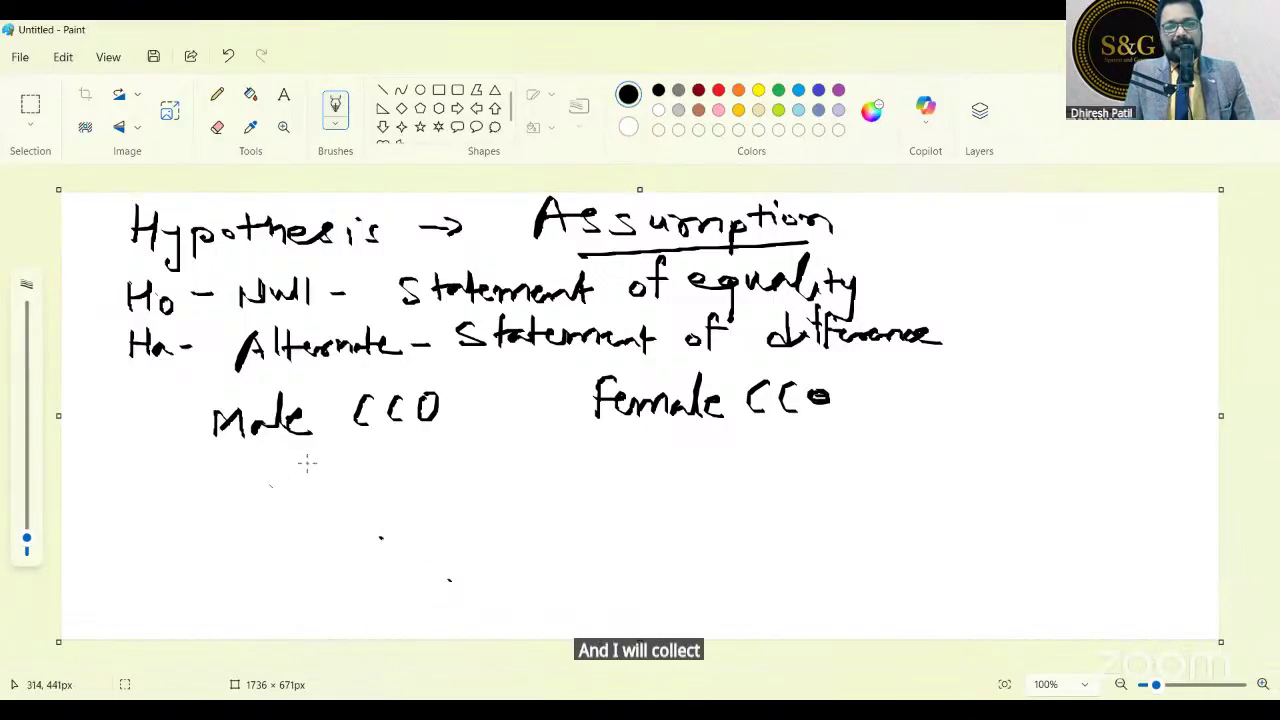
{"action": "mouse_move", "coordinate": [303, 457]}
{"action": "left_mouse_down"}
{"action": "mouse_move", "coordinate": [304, 489]}
{"action": "mouse_move", "coordinate": [322, 480]}
{"action": "left_mouse_up"}
{"action": "left_click_drag", "start_coordinate": [328, 456], "coordinate": [342, 455]}
{"action": "mouse_move", "coordinate": [685, 439]}
{"action": "left_mouse_down"}
{"action": "mouse_move", "coordinate": [687, 466]}
{"action": "mouse_move", "coordinate": [737, 437]}
{"action": "left_mouse_up"}
Write the group means as X-bar M under the male sample size and X-bar F under the female one.
{"action": "mouse_move", "coordinate": [287, 519]}
{"action": "left_mouse_down"}
{"action": "mouse_move", "coordinate": [311, 546]}
{"action": "mouse_move", "coordinate": [284, 549]}
{"action": "mouse_move", "coordinate": [325, 505]}
{"action": "mouse_move", "coordinate": [358, 549]}
{"action": "left_mouse_up"}
{"action": "left_click", "coordinate": [640, 497]}
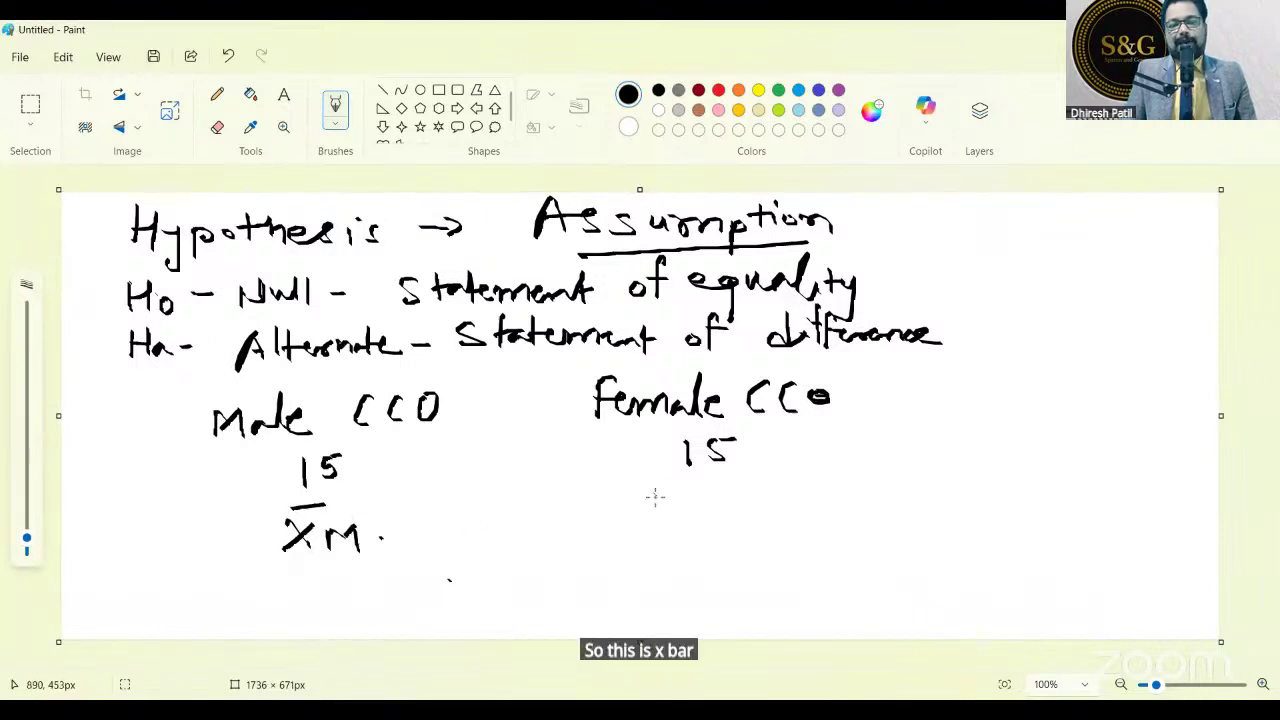
{"action": "left_click_drag", "start_coordinate": [642, 498], "coordinate": [672, 531]}
{"action": "mouse_move", "coordinate": [668, 504]}
{"action": "left_mouse_down"}
{"action": "mouse_move", "coordinate": [647, 531]}
{"action": "mouse_move", "coordinate": [678, 487]}
{"action": "mouse_move", "coordinate": [683, 536]}
{"action": "mouse_move", "coordinate": [703, 510]}
{"action": "left_mouse_up"}
{"action": "left_click_drag", "start_coordinate": [686, 525], "coordinate": [698, 524]}
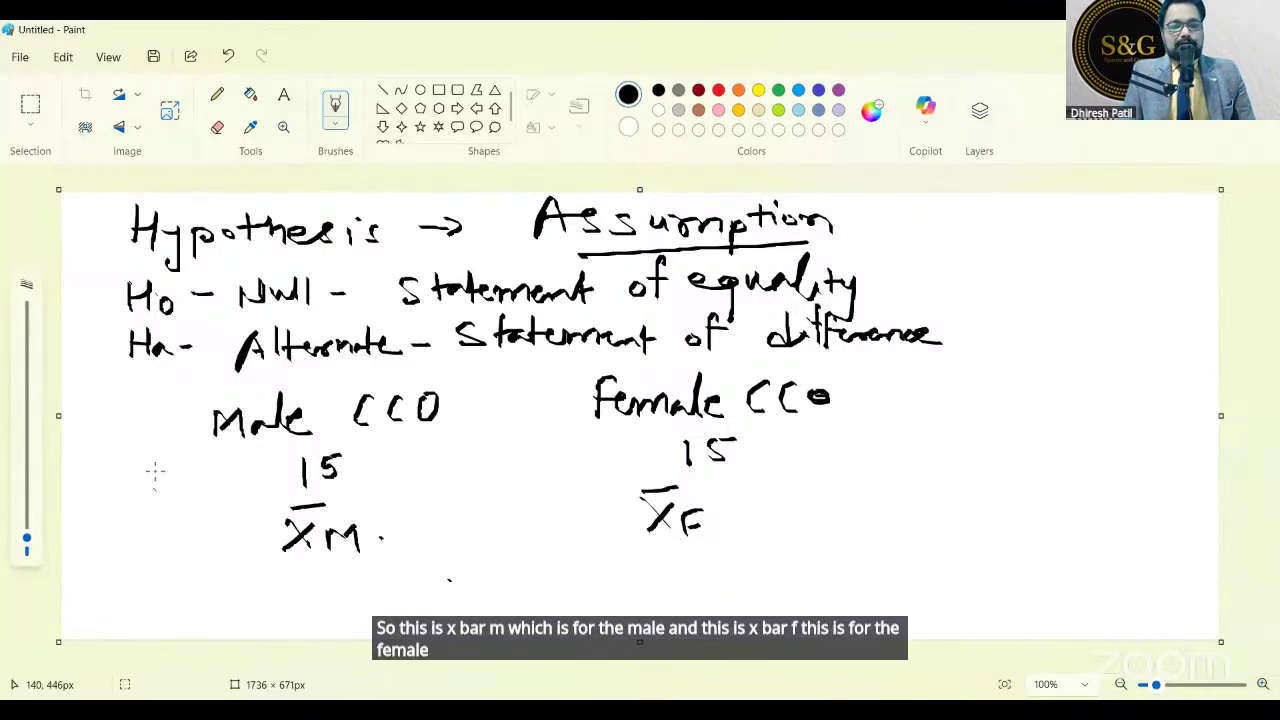
Label the row of group means "Ho" and draw an equals sign between X-bar M and X-bar F.
{"action": "mouse_move", "coordinate": [155, 505]}
{"action": "left_mouse_down"}
{"action": "mouse_move", "coordinate": [155, 542]}
{"action": "mouse_move", "coordinate": [184, 520]}
{"action": "left_mouse_up"}
{"action": "mouse_move", "coordinate": [185, 507]}
{"action": "left_mouse_down"}
{"action": "mouse_move", "coordinate": [185, 540]}
{"action": "mouse_move", "coordinate": [206, 524]}
{"action": "left_mouse_up"}
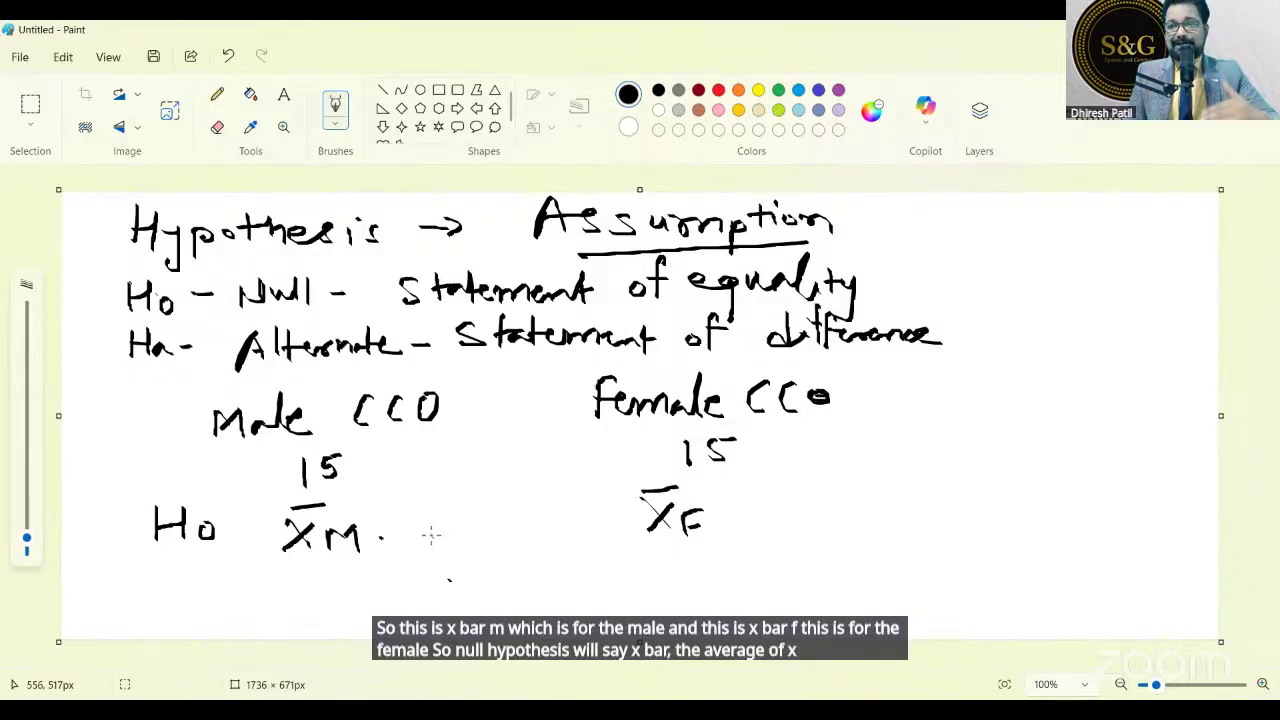
{"action": "mouse_move", "coordinate": [480, 518]}
{"action": "left_mouse_down"}
{"action": "mouse_move", "coordinate": [528, 517]}
{"action": "mouse_move", "coordinate": [530, 530]}
{"action": "left_mouse_up"}
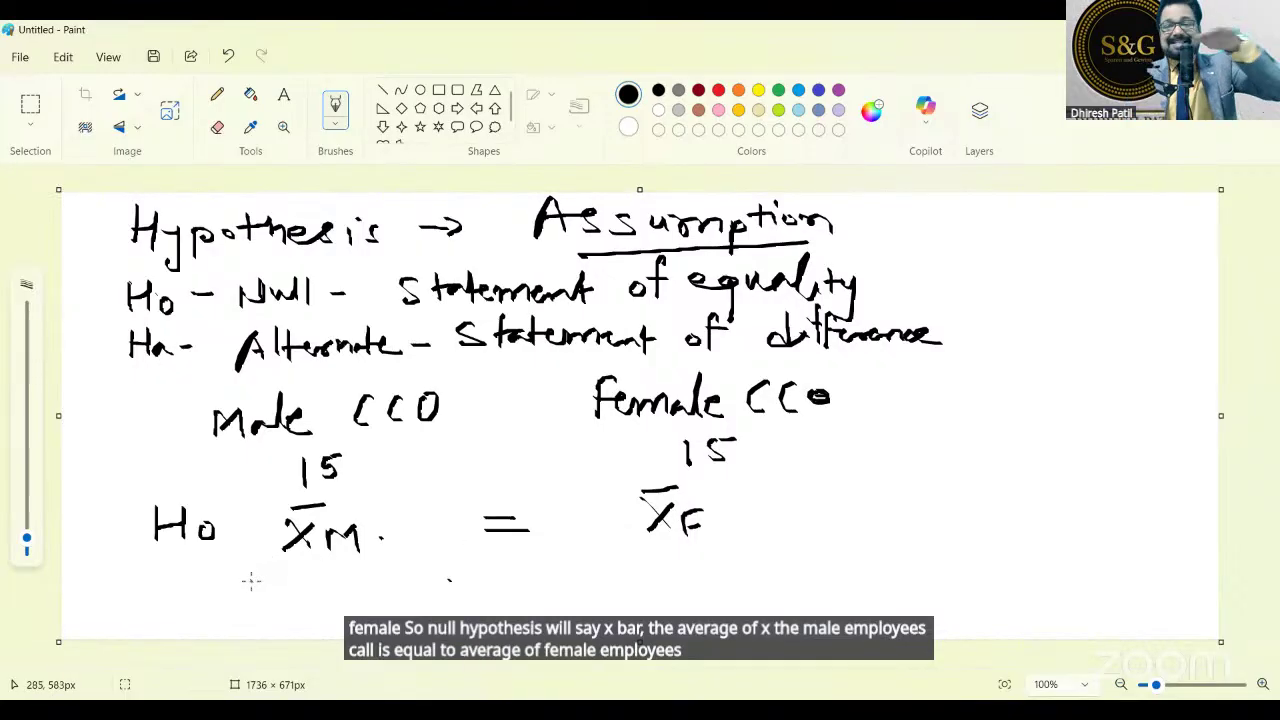
Write the alternate hypothesis below the null one as "Ha: X-bar M ≠ X-bar F".
{"action": "mouse_move", "coordinate": [170, 567]}
{"action": "left_mouse_down"}
{"action": "mouse_move", "coordinate": [171, 586]}
{"action": "mouse_move", "coordinate": [184, 586]}
{"action": "left_mouse_up"}
{"action": "left_click_drag", "start_coordinate": [170, 577], "coordinate": [200, 582]}
{"action": "mouse_move", "coordinate": [200, 582]}
{"action": "left_mouse_down"}
{"action": "mouse_move", "coordinate": [288, 572]}
{"action": "mouse_move", "coordinate": [287, 598]}
{"action": "left_mouse_up"}
{"action": "left_click_drag", "start_coordinate": [286, 567], "coordinate": [326, 567]}
{"action": "mouse_move", "coordinate": [330, 578]}
{"action": "left_mouse_down"}
{"action": "mouse_move", "coordinate": [330, 592]}
{"action": "mouse_move", "coordinate": [354, 596]}
{"action": "left_mouse_up"}
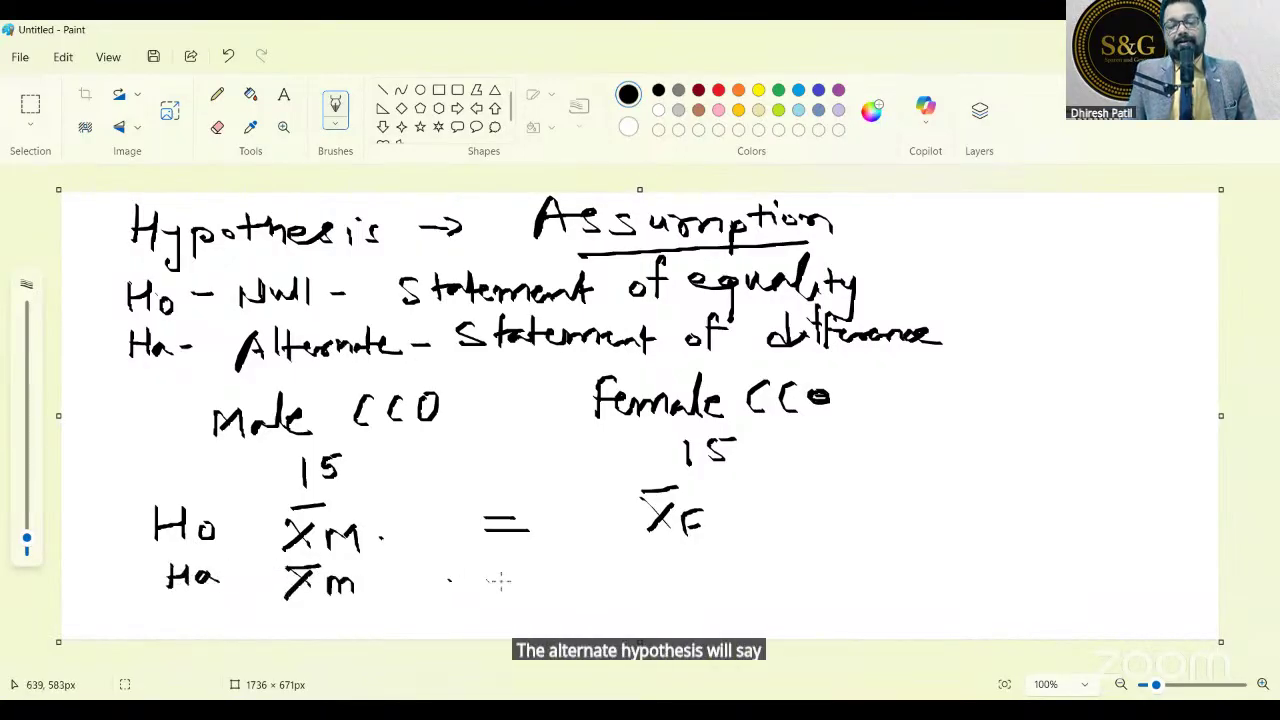
{"action": "mouse_move", "coordinate": [474, 572]}
{"action": "left_mouse_down"}
{"action": "mouse_move", "coordinate": [505, 571]}
{"action": "mouse_move", "coordinate": [507, 583]}
{"action": "mouse_move", "coordinate": [477, 598]}
{"action": "left_mouse_up"}
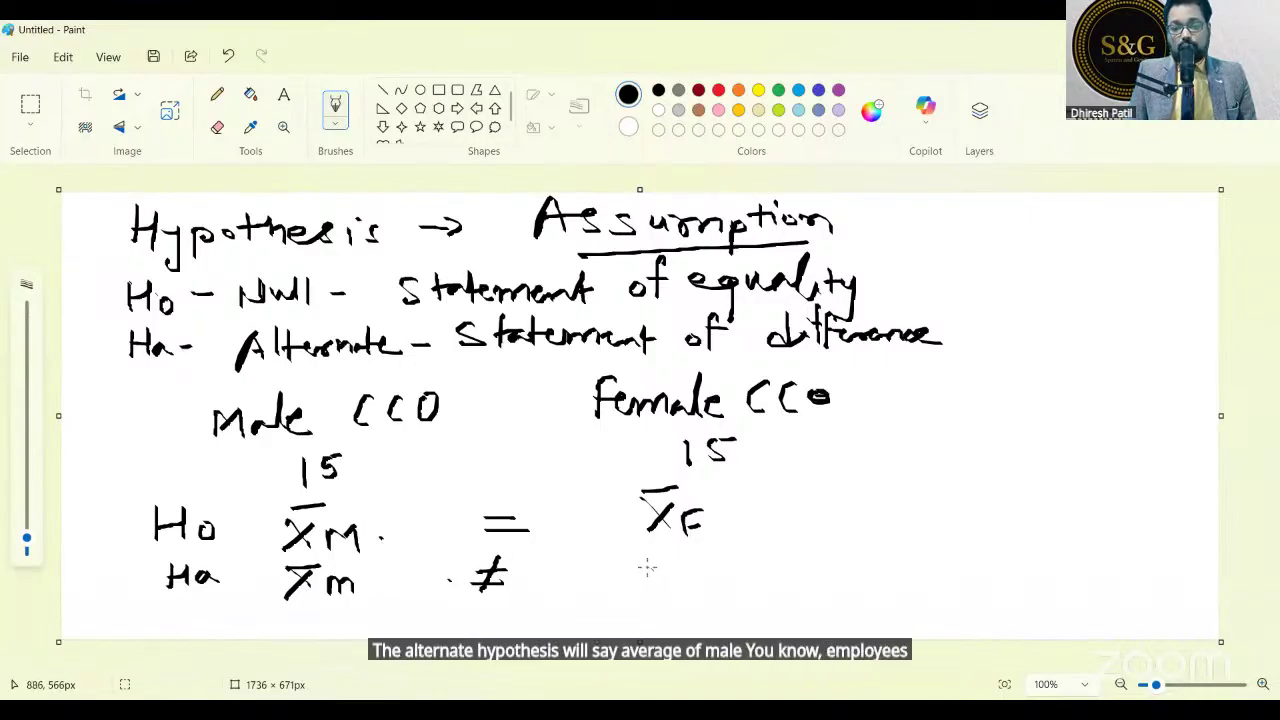
{"action": "mouse_move", "coordinate": [646, 565]}
{"action": "left_mouse_down"}
{"action": "mouse_move", "coordinate": [664, 585]}
{"action": "mouse_move", "coordinate": [641, 586]}
{"action": "mouse_move", "coordinate": [676, 557]}
{"action": "mouse_move", "coordinate": [684, 597]}
{"action": "mouse_move", "coordinate": [697, 578]}
{"action": "mouse_move", "coordinate": [692, 590]}
{"action": "left_mouse_up"}
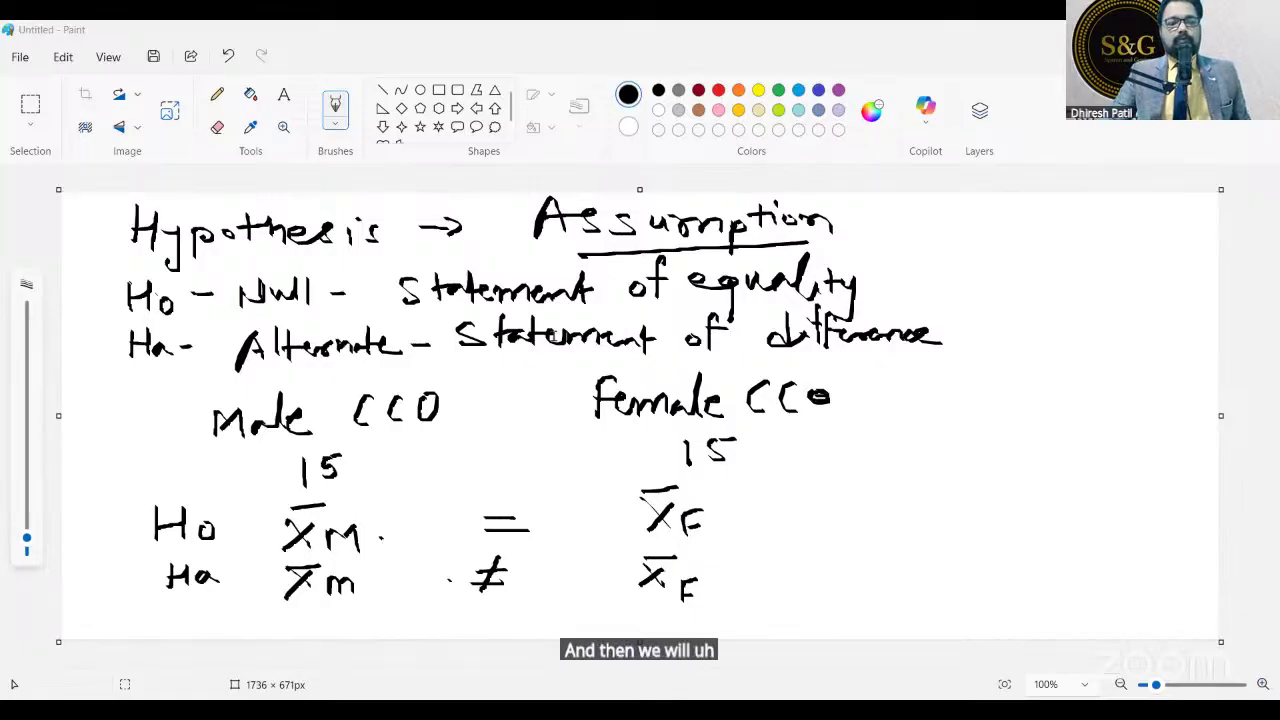
Switch to Minitab and enlarge the 2 SAMPLE T-TEST.MTW worksheet upward to cover most of the Session area.
{"action": "key", "text": "alt+Tab"}
{"action": "left_click", "coordinate": [643, 371]}
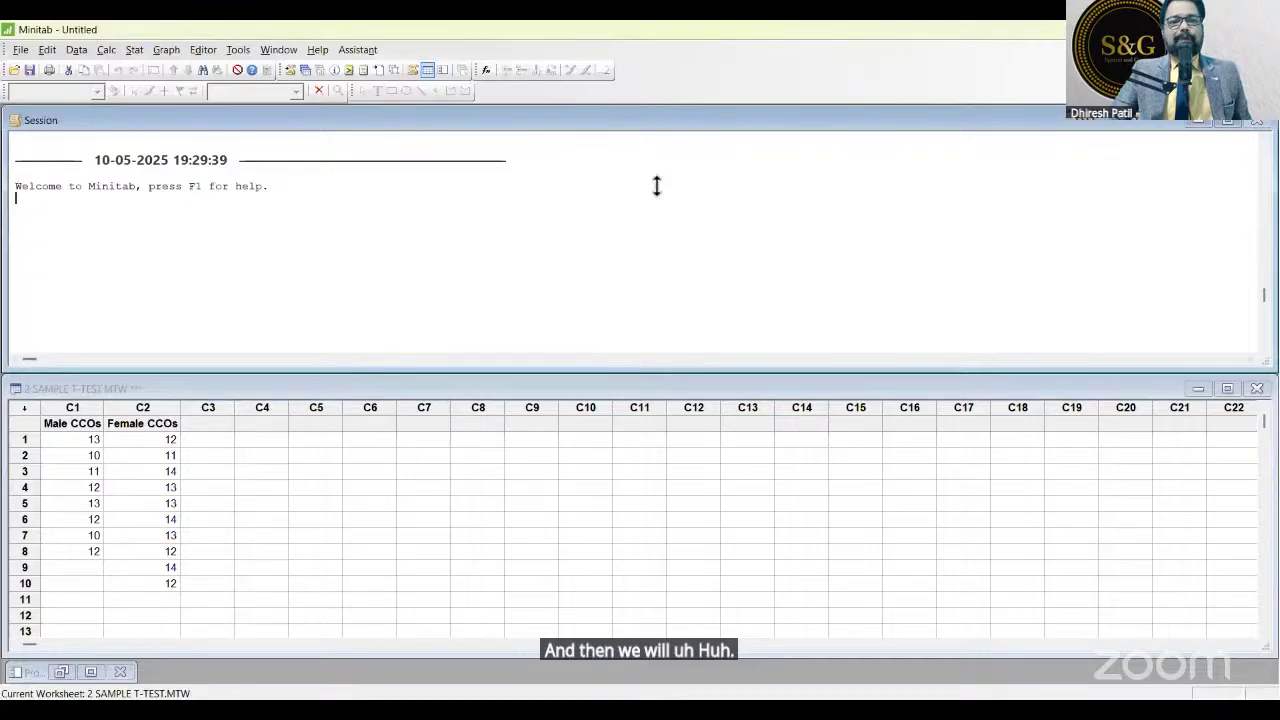
{"action": "left_click_drag", "start_coordinate": [657, 186], "coordinate": [657, 186]}
{"action": "left_click_drag", "start_coordinate": [655, 377], "coordinate": [656, 160]}
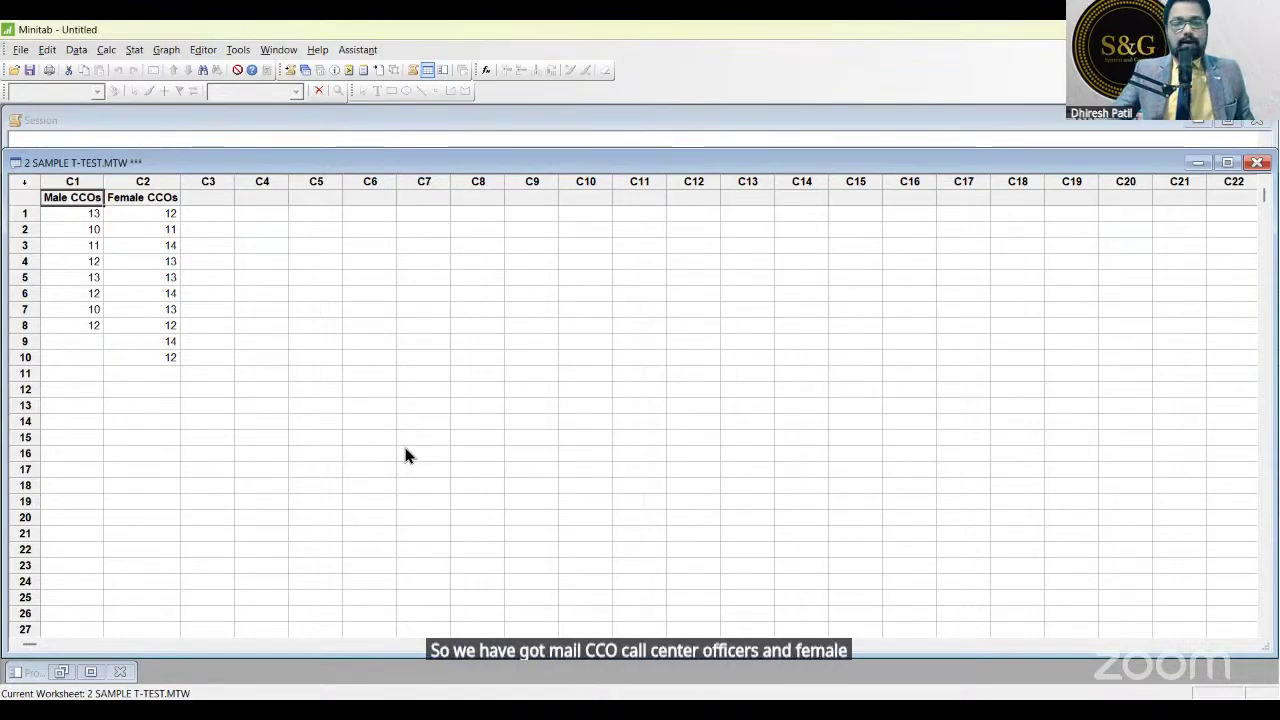
Highlight the data values in the Male CCOs and Female CCOs columns in turn to compare the two samples.
{"action": "left_click", "coordinate": [85, 213]}
{"action": "left_click_drag", "start_coordinate": [77, 235], "coordinate": [63, 328]}
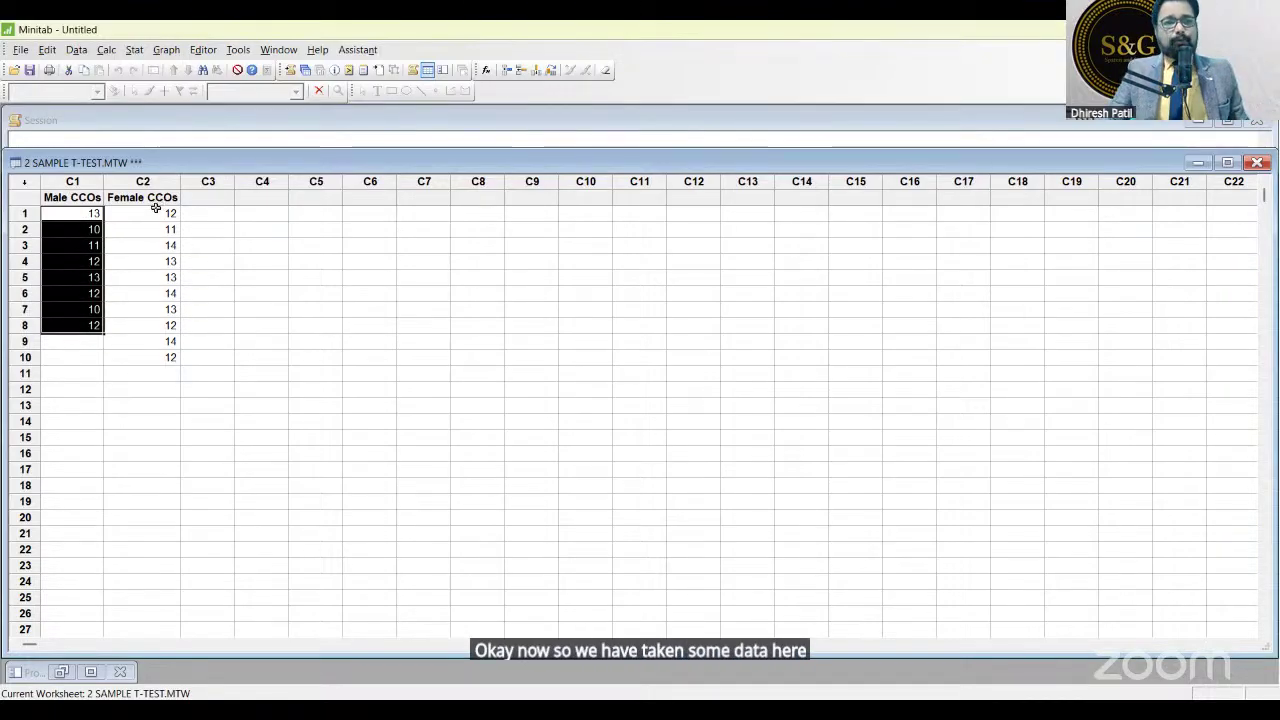
{"action": "left_click_drag", "start_coordinate": [154, 210], "coordinate": [143, 357]}
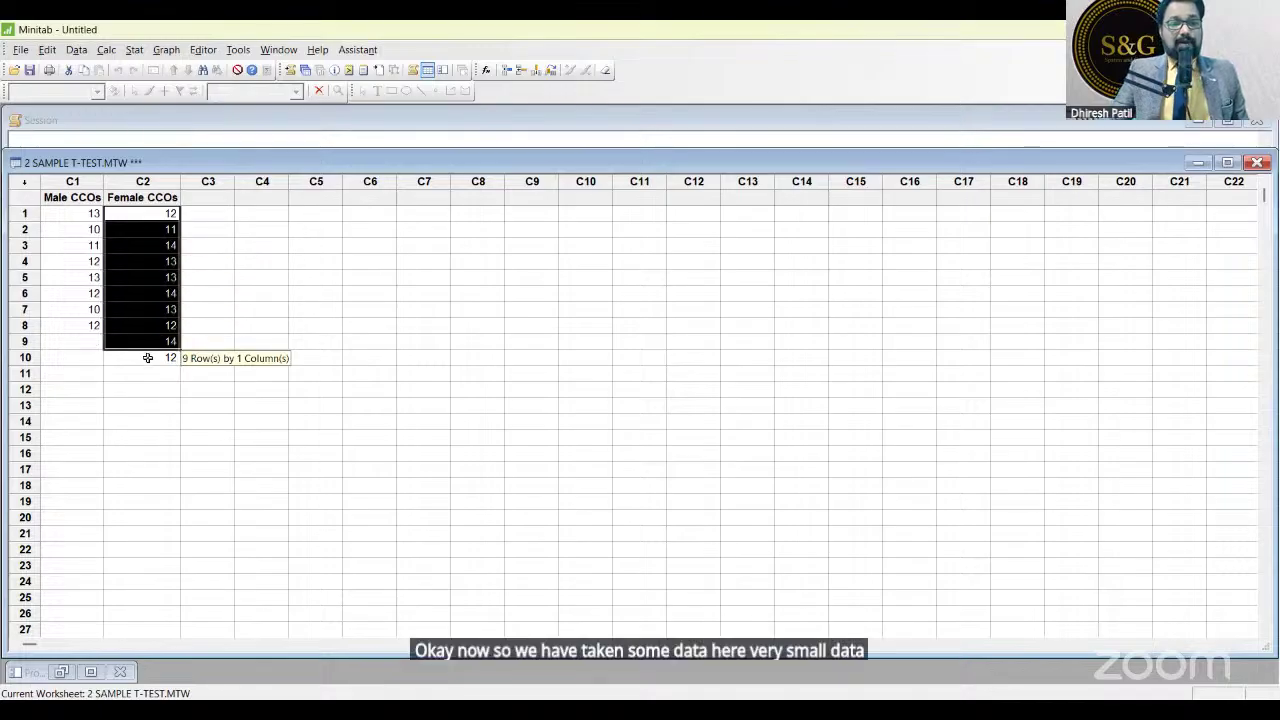
{"action": "left_click", "coordinate": [383, 322]}
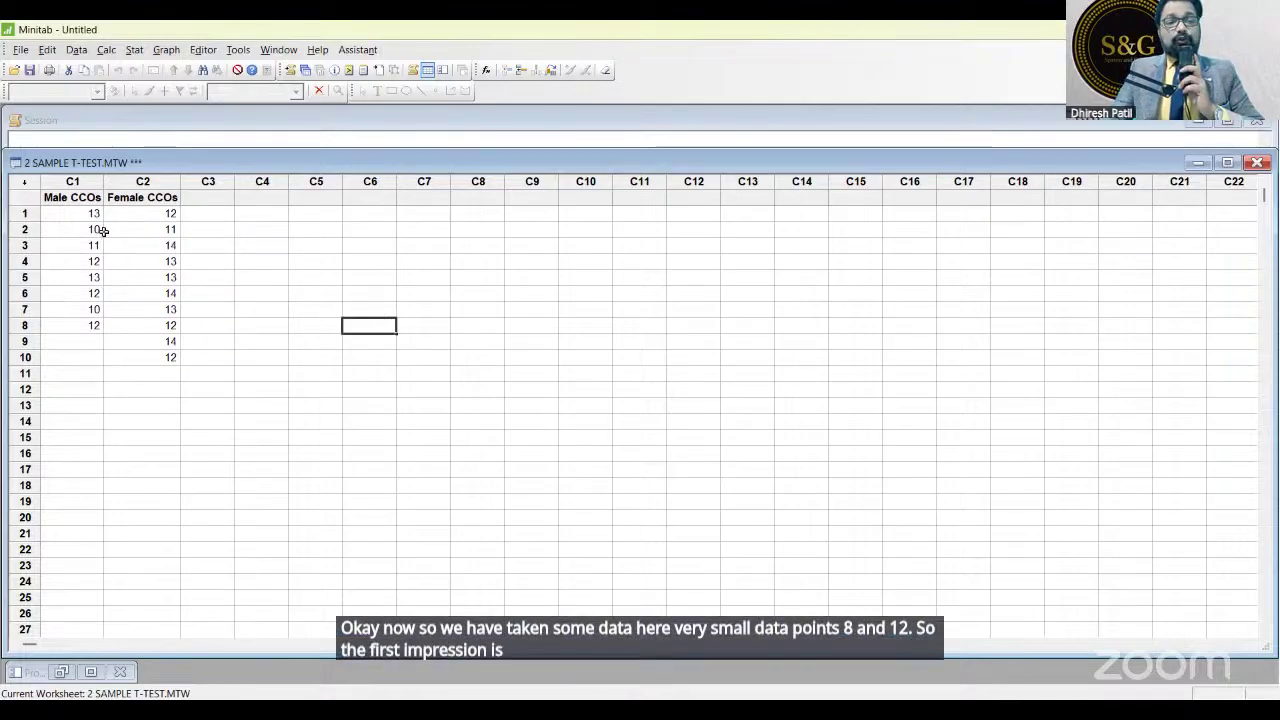
{"action": "left_click_drag", "start_coordinate": [76, 212], "coordinate": [84, 320]}
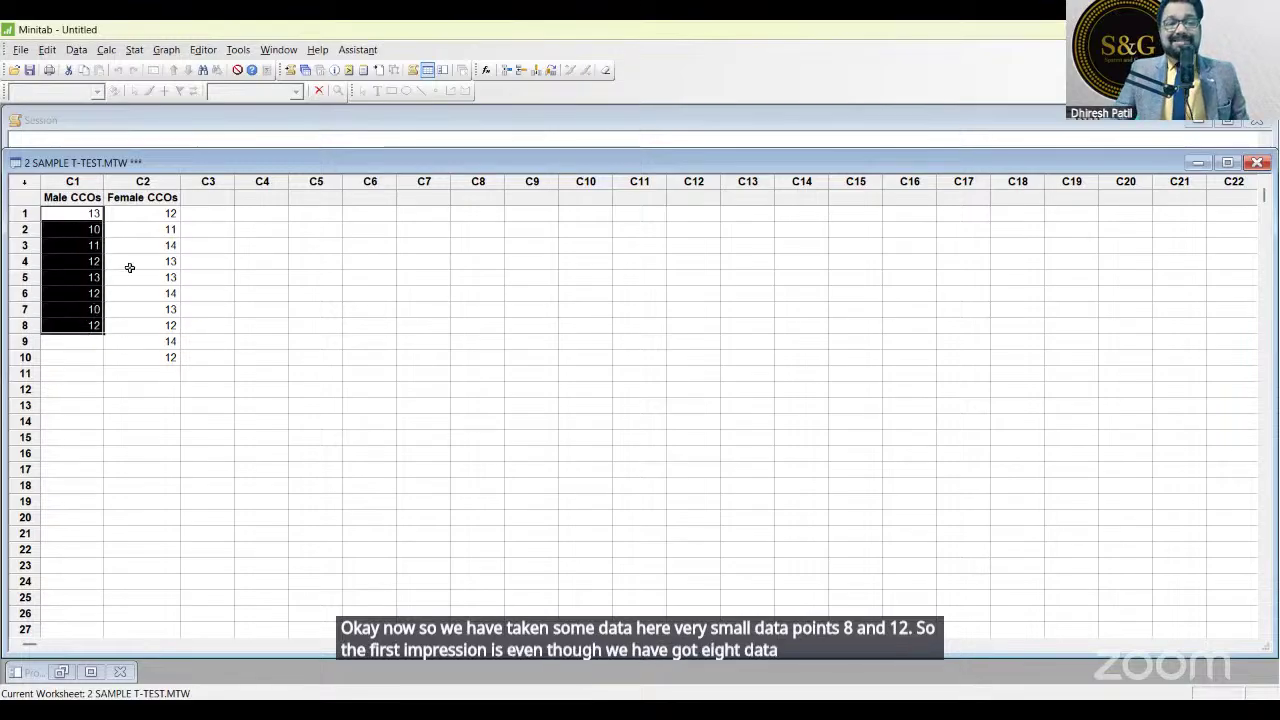
{"action": "left_click_drag", "start_coordinate": [150, 215], "coordinate": [146, 357]}
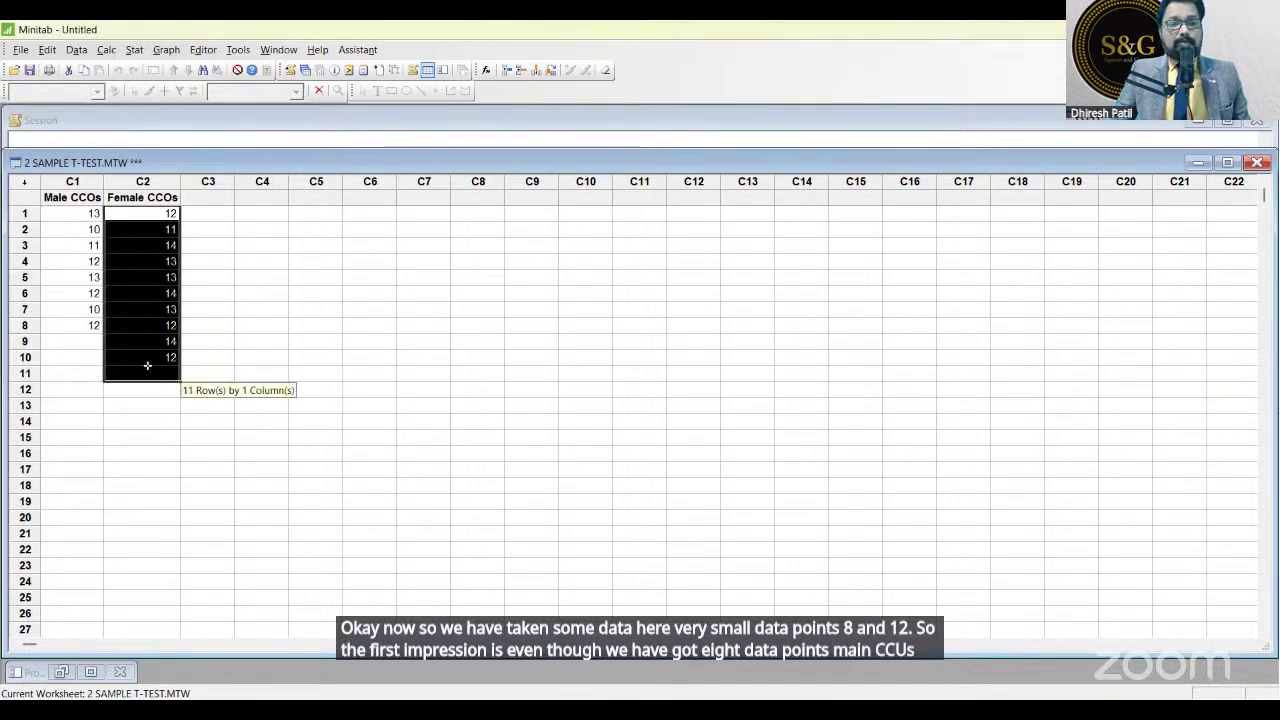
{"action": "left_click", "coordinate": [334, 352]}
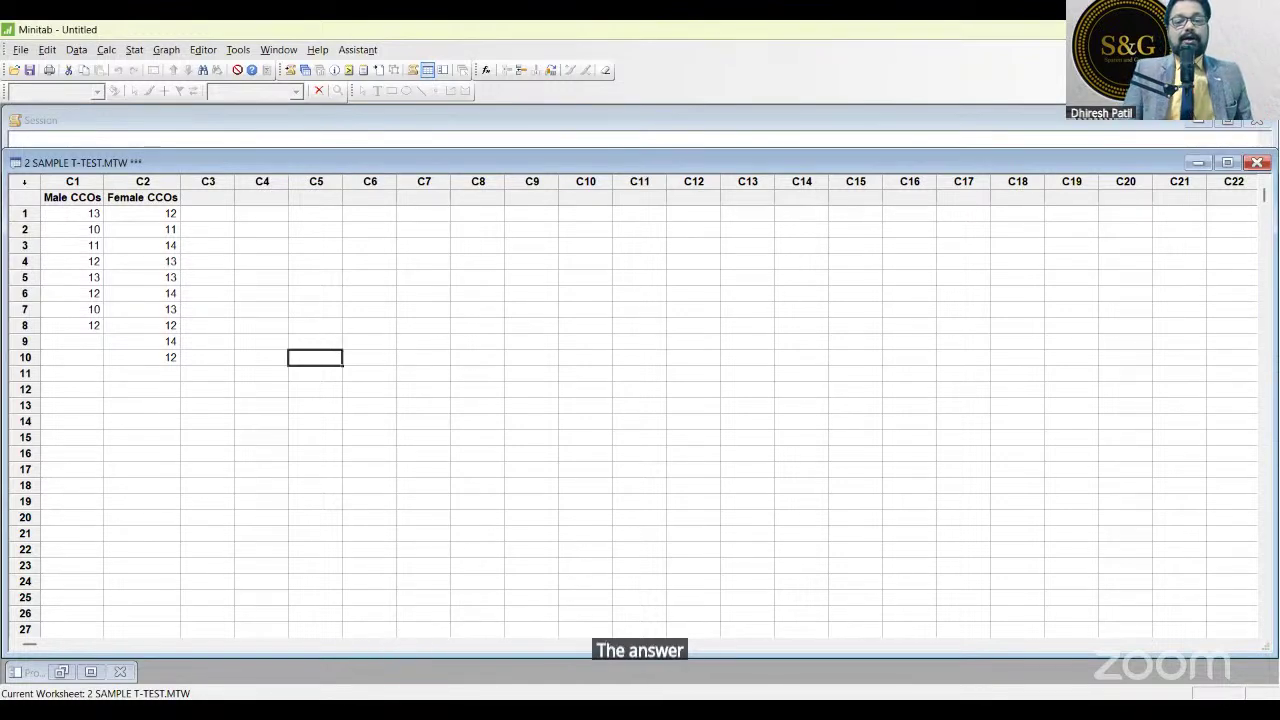
Annotate the empty area of the worksheet with a blue handwritten X-bar symbol.
{"action": "left_click_drag", "start_coordinate": [447, 236], "coordinate": [465, 260]}
{"action": "mouse_move", "coordinate": [465, 236]}
{"action": "left_mouse_down"}
{"action": "mouse_move", "coordinate": [446, 262]}
{"action": "mouse_move", "coordinate": [487, 224]}
{"action": "left_mouse_up"}
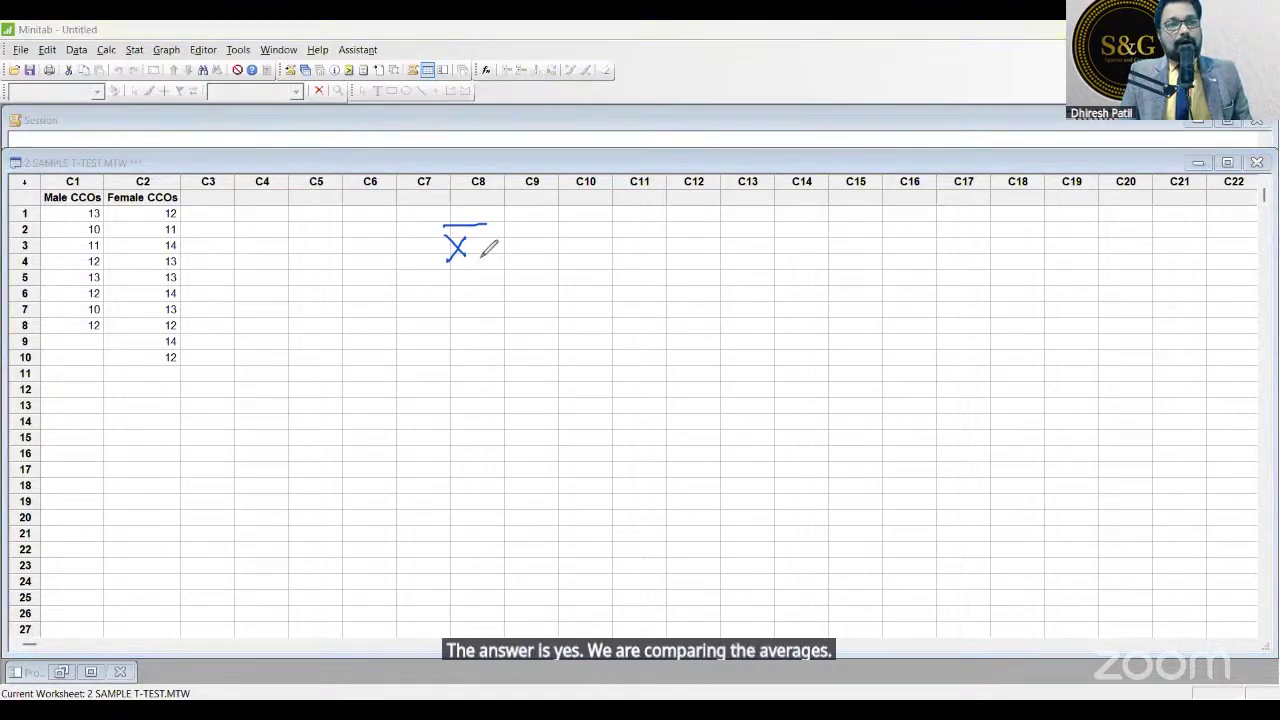
Complete the handwritten note on the worksheet so it reads "X-bar M = X-bar F".
{"action": "mouse_move", "coordinate": [481, 248]}
{"action": "left_mouse_down"}
{"action": "mouse_move", "coordinate": [481, 265]}
{"action": "mouse_move", "coordinate": [513, 235]}
{"action": "mouse_move", "coordinate": [513, 265]}
{"action": "mouse_move", "coordinate": [558, 233]}
{"action": "mouse_move", "coordinate": [602, 252]}
{"action": "left_mouse_up"}
{"action": "mouse_move", "coordinate": [597, 226]}
{"action": "left_mouse_down"}
{"action": "mouse_move", "coordinate": [576, 260]}
{"action": "mouse_move", "coordinate": [597, 226]}
{"action": "mouse_move", "coordinate": [564, 211]}
{"action": "left_mouse_up"}
{"action": "left_click", "coordinate": [563, 212]}
{"action": "left_click_drag", "start_coordinate": [618, 265], "coordinate": [639, 235]}
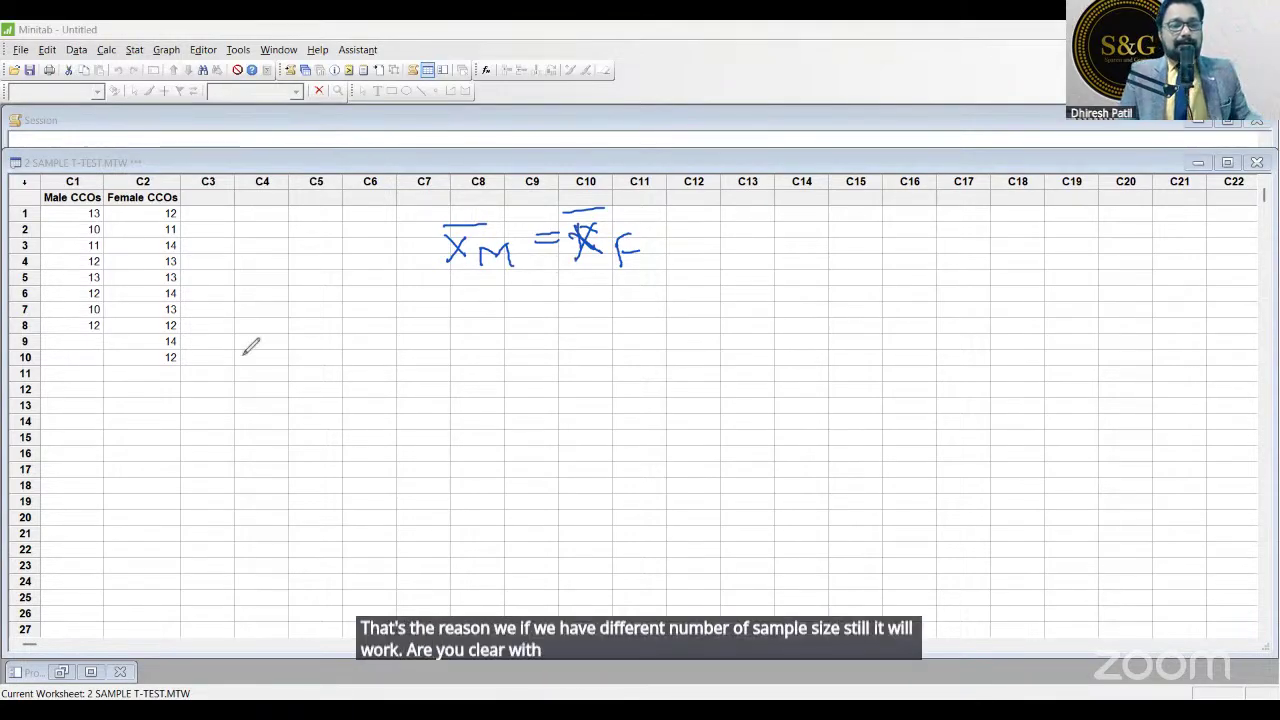
Draw a line under each data column, label them X-bar M and X-bar F, and clear all the handwriting.
{"action": "mouse_move", "coordinate": [66, 338]}
{"action": "left_mouse_down"}
{"action": "mouse_move", "coordinate": [140, 332]}
{"action": "mouse_move", "coordinate": [100, 372]}
{"action": "mouse_move", "coordinate": [122, 352]}
{"action": "mouse_move", "coordinate": [120, 380]}
{"action": "mouse_move", "coordinate": [222, 396]}
{"action": "left_mouse_up"}
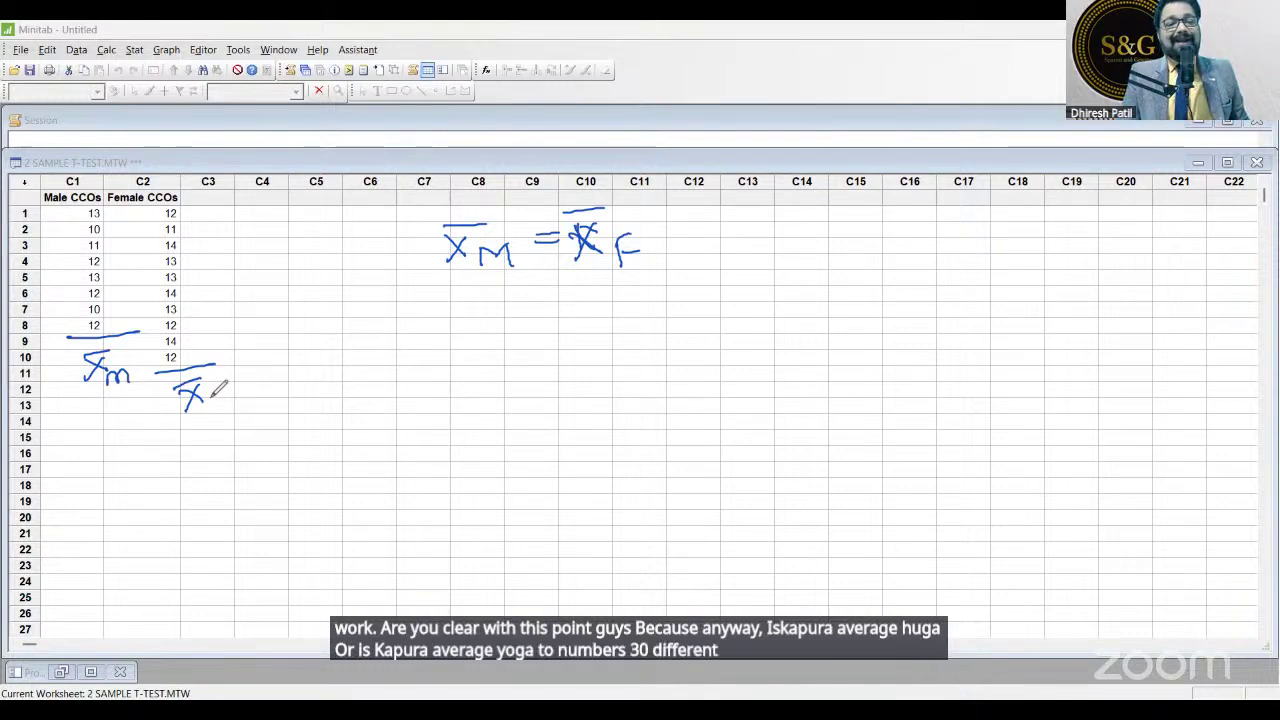
{"action": "mouse_move", "coordinate": [211, 392]}
{"action": "left_mouse_down"}
{"action": "mouse_move", "coordinate": [213, 419]}
{"action": "mouse_move", "coordinate": [230, 410]}
{"action": "left_mouse_up"}
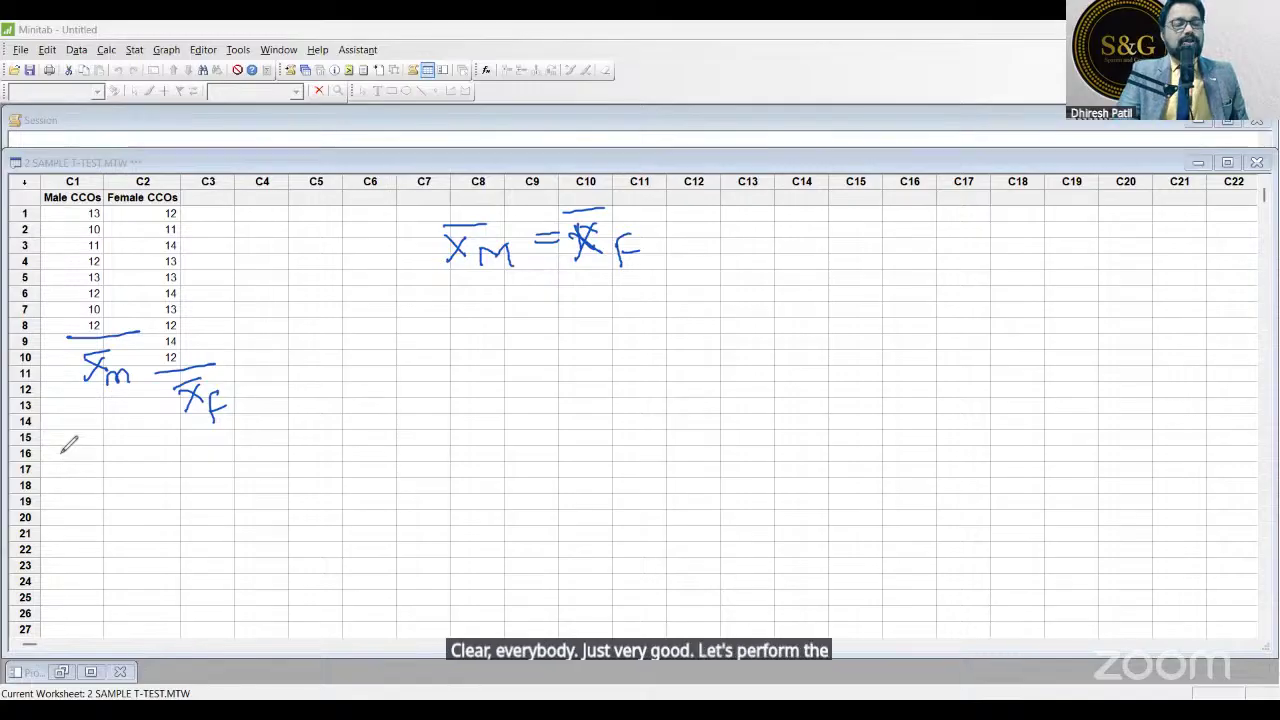
{"action": "key", "text": "Escape"}
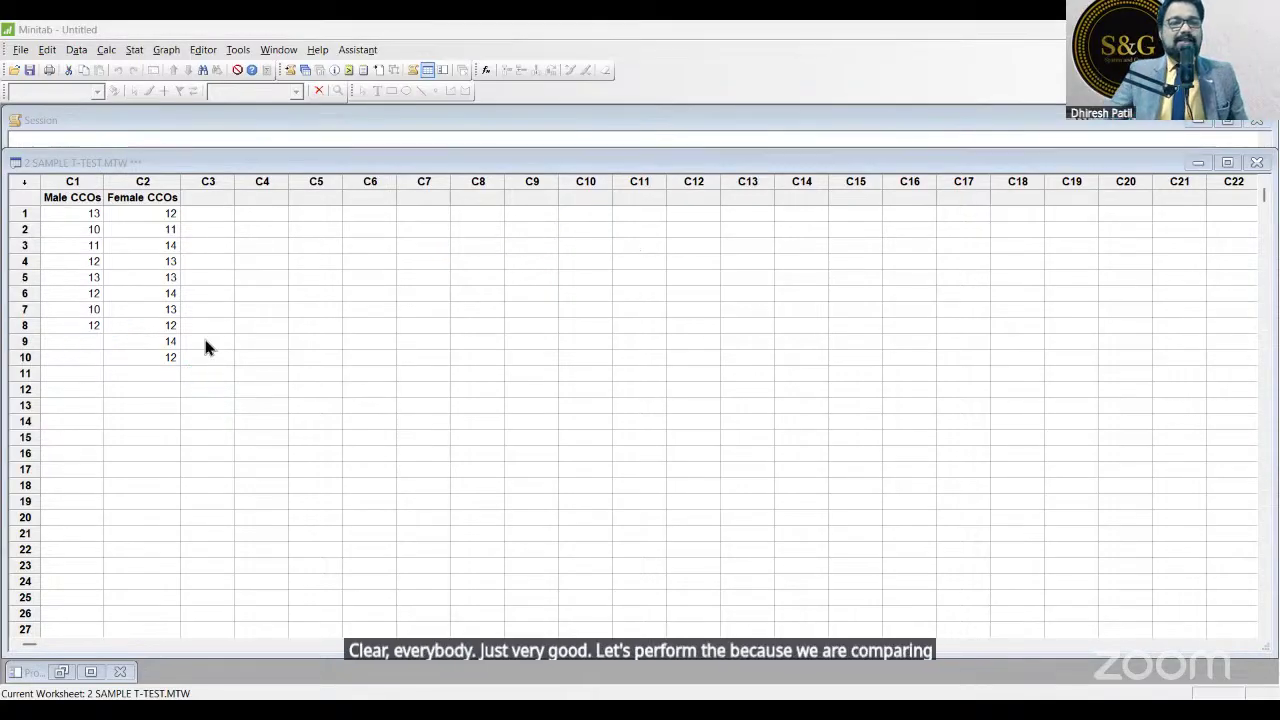
Start a 2-Sample t test and set its data layout to "Each sample is in its own column".
{"action": "left_click", "coordinate": [136, 52]}
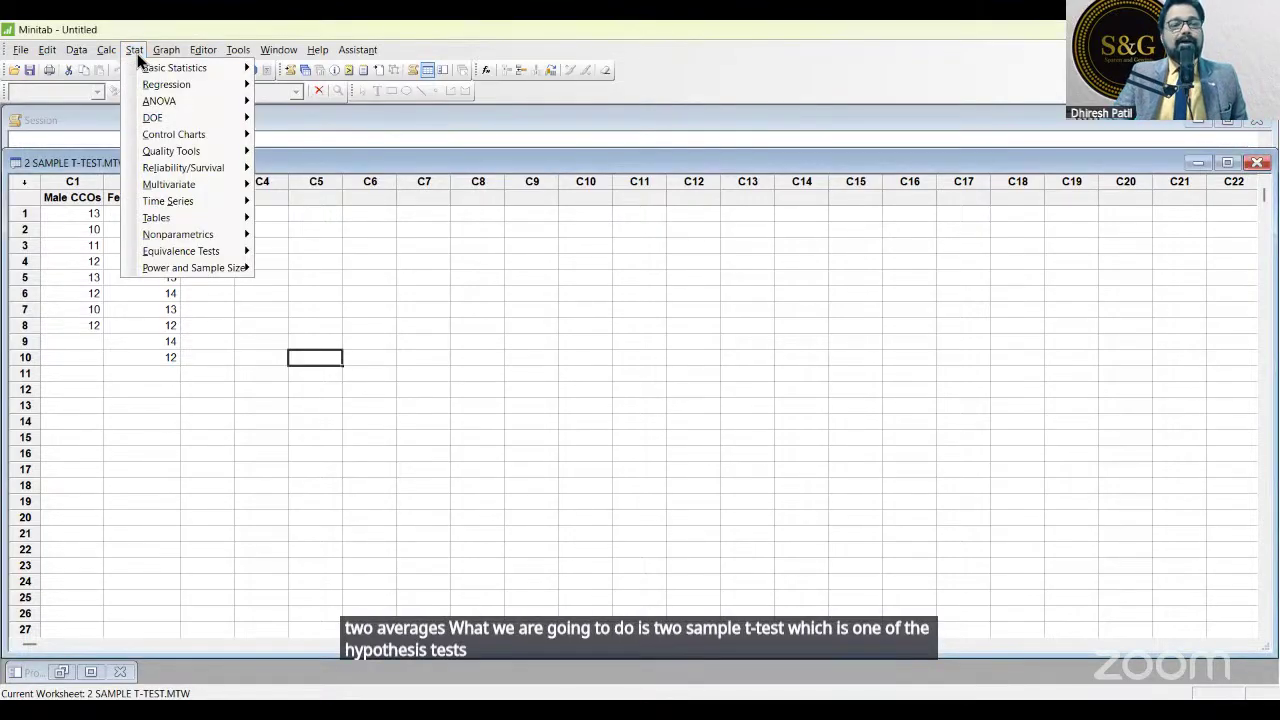
{"action": "mouse_move", "coordinate": [180, 67]}
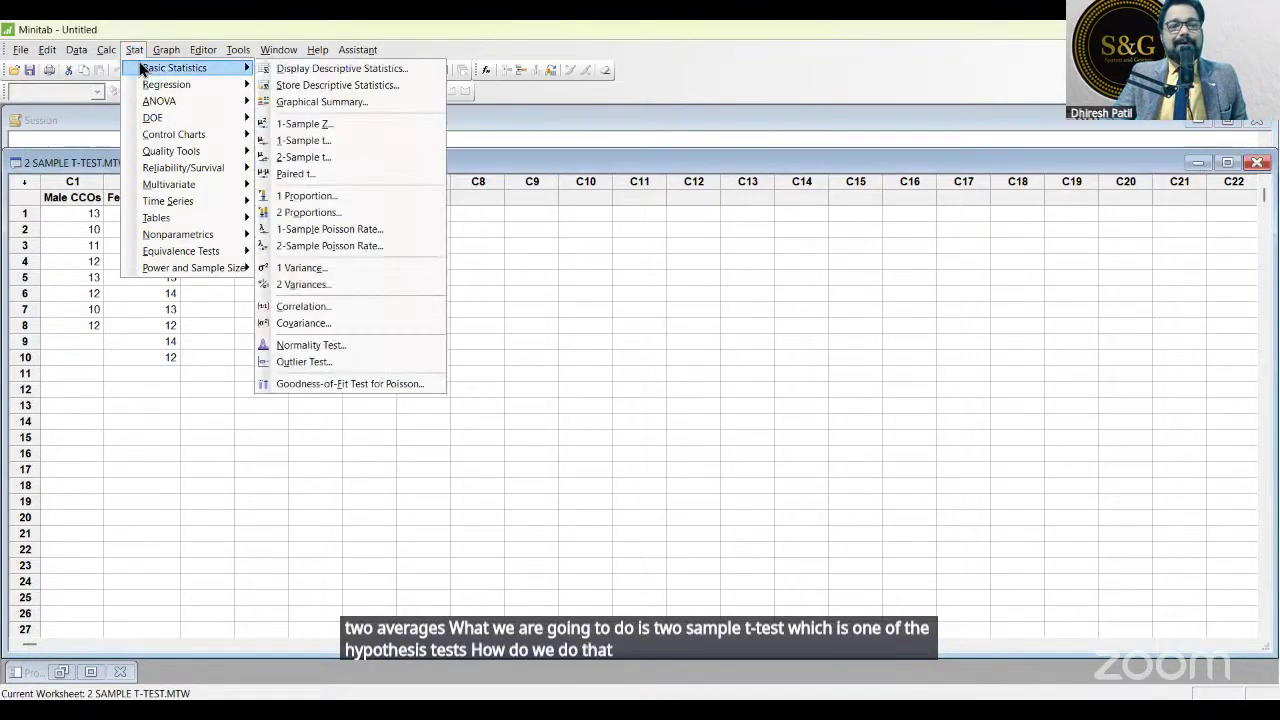
{"action": "left_click", "coordinate": [392, 167]}
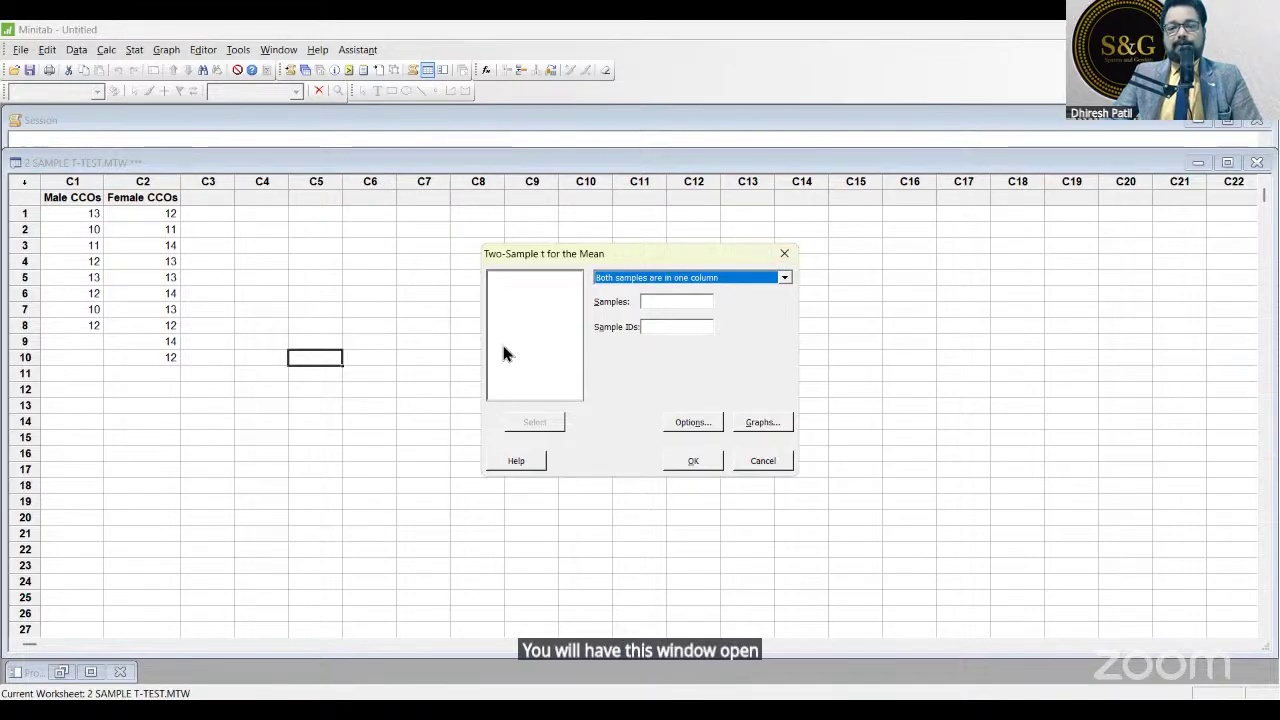
{"action": "left_click", "coordinate": [785, 280]}
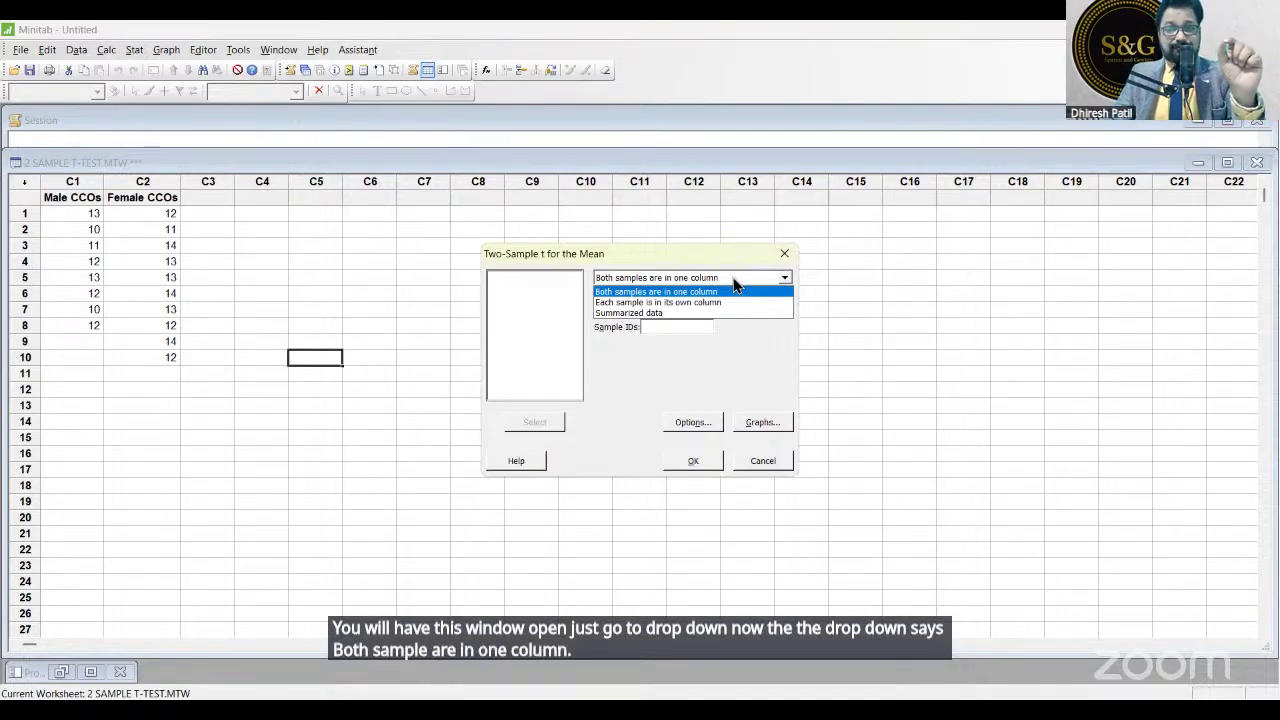
{"action": "key", "text": "Up"}
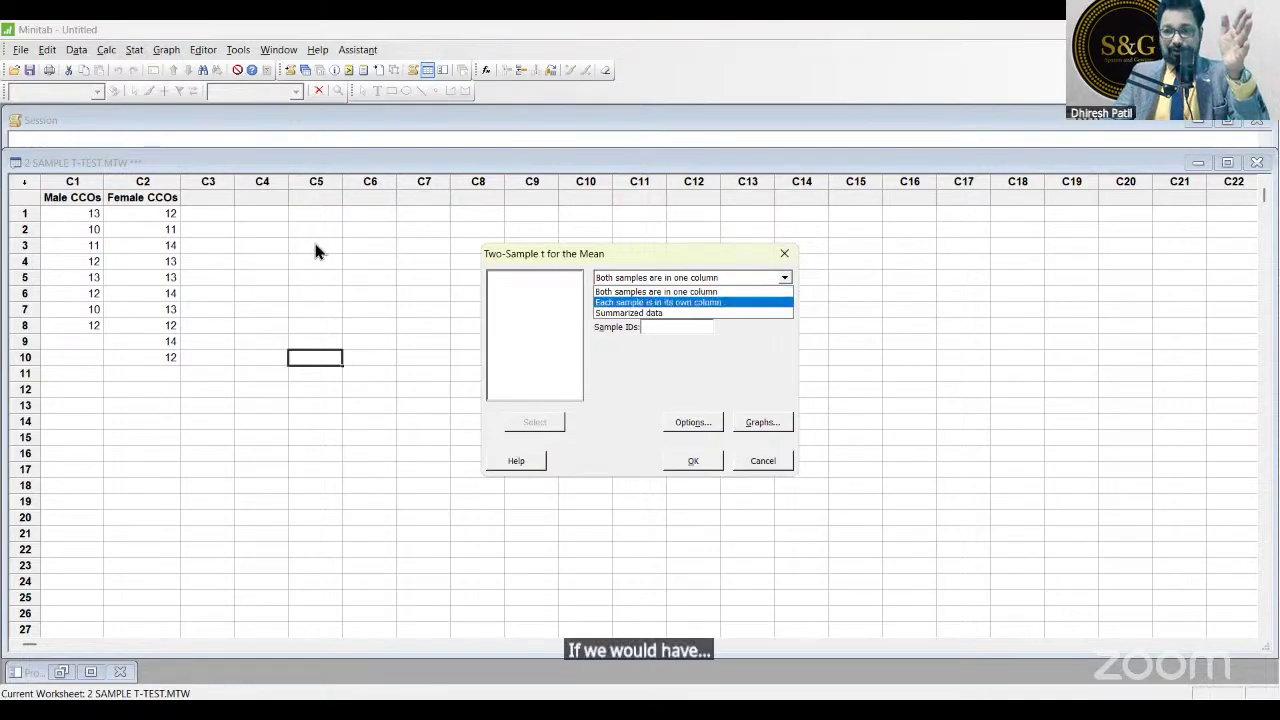
{"action": "left_click", "coordinate": [647, 304]}
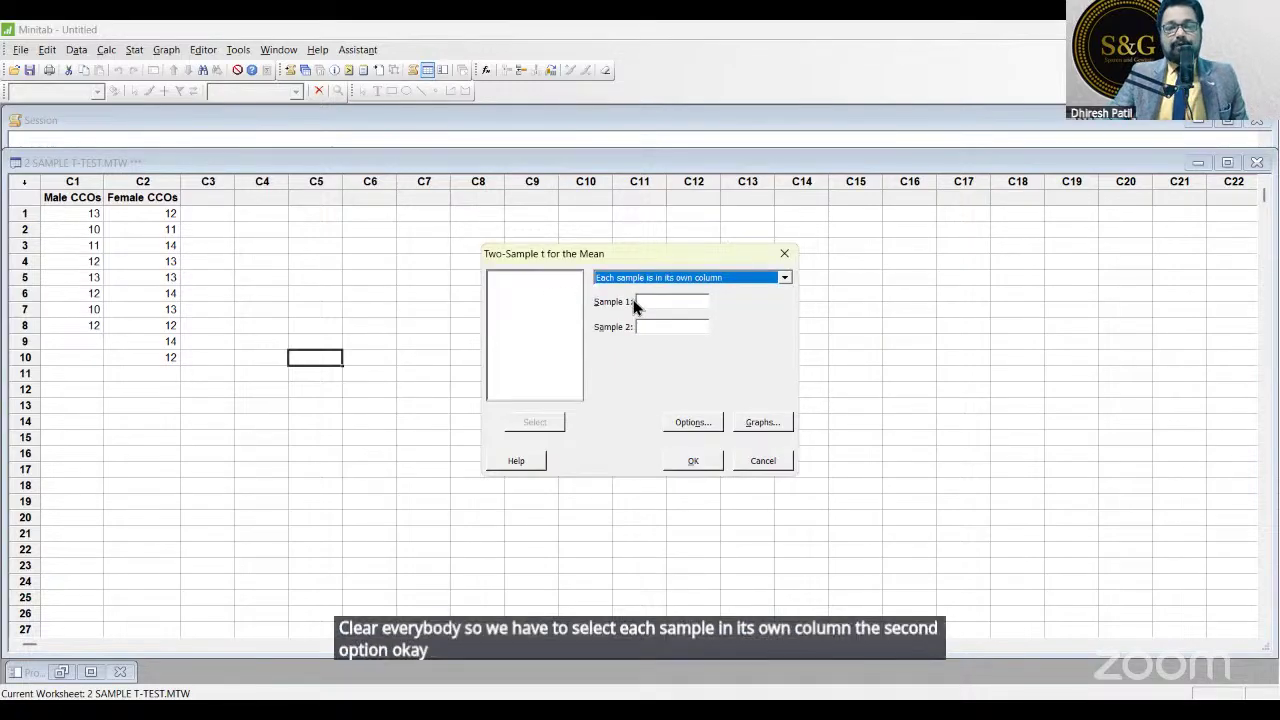
Assign Male CCOs as Sample 1 and Female CCOs as Sample 2, and run the test.
{"action": "left_click", "coordinate": [661, 300]}
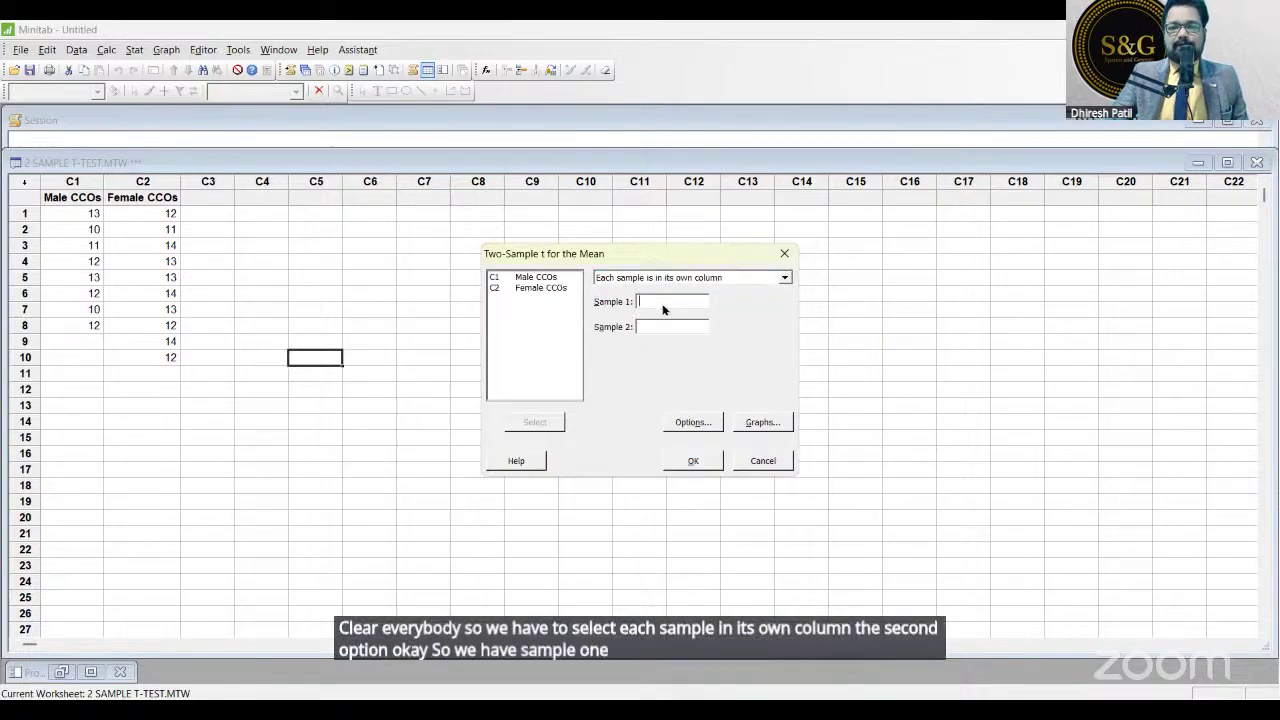
{"action": "double_click", "coordinate": [536, 278]}
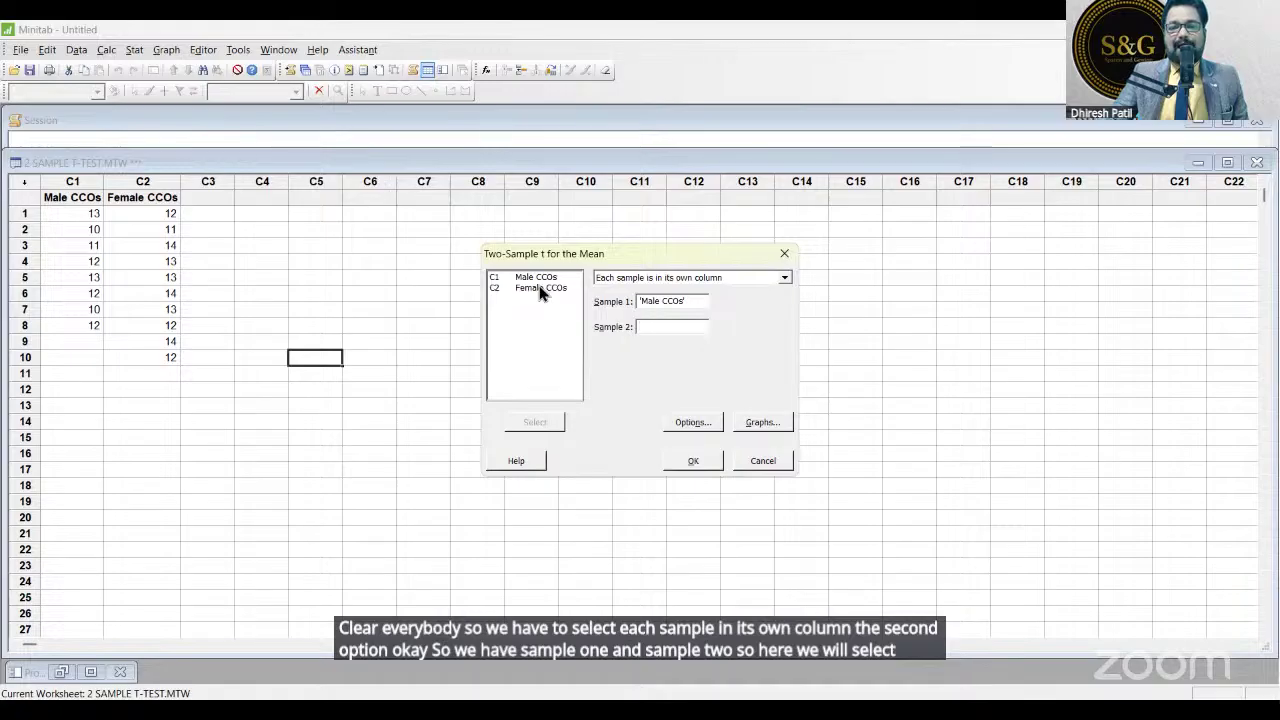
{"action": "left_click", "coordinate": [540, 288]}
{"action": "double_click", "coordinate": [540, 288]}
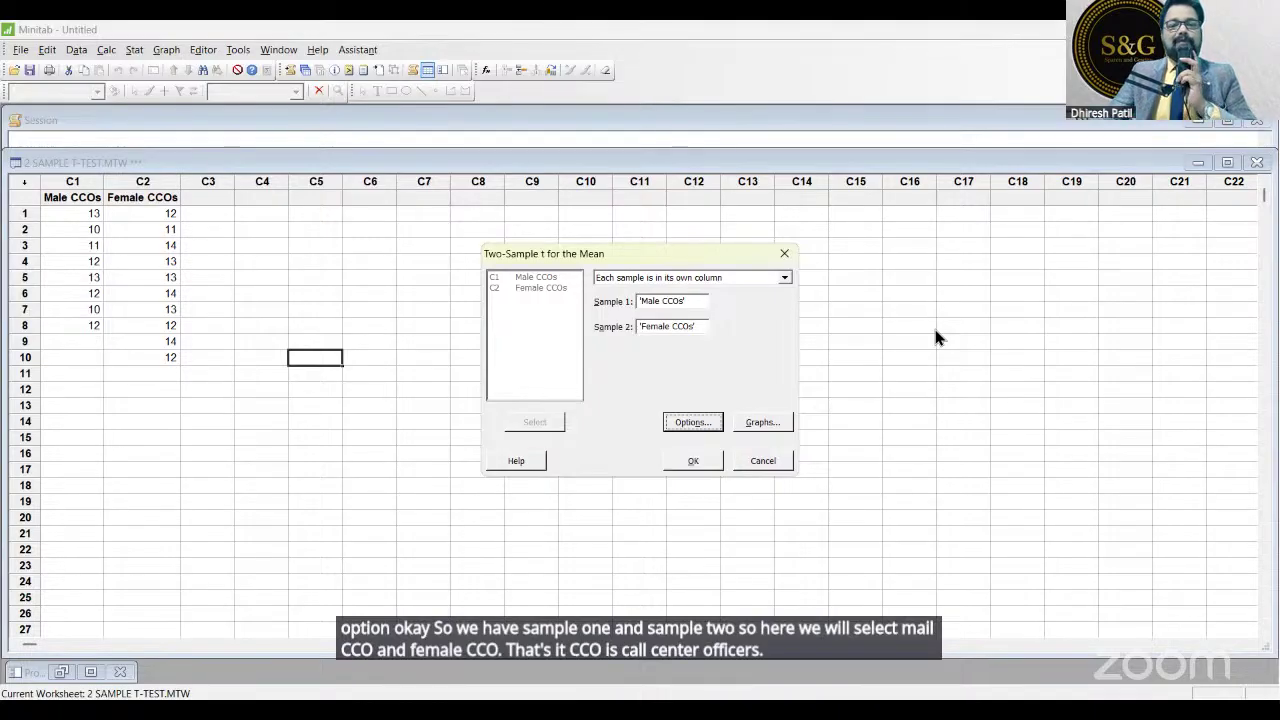
{"action": "left_click", "coordinate": [785, 278]}
{"action": "left_click", "coordinate": [663, 303]}
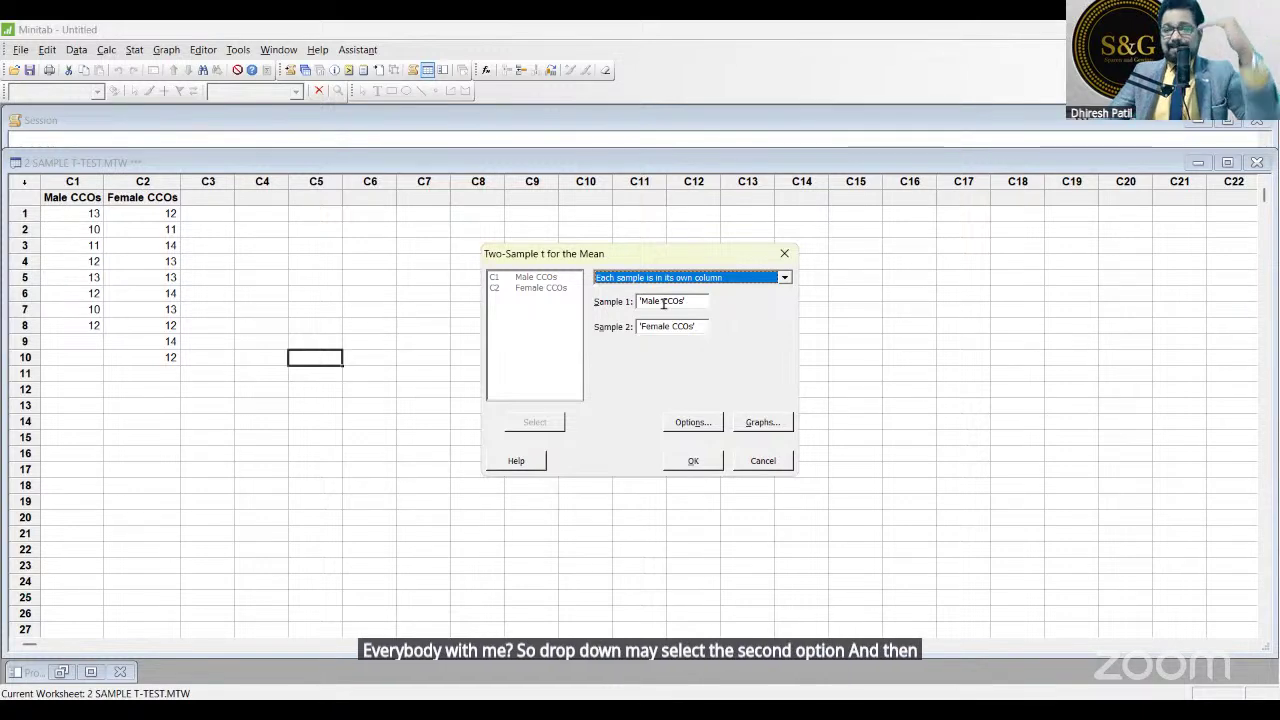
{"action": "left_click", "coordinate": [693, 460]}
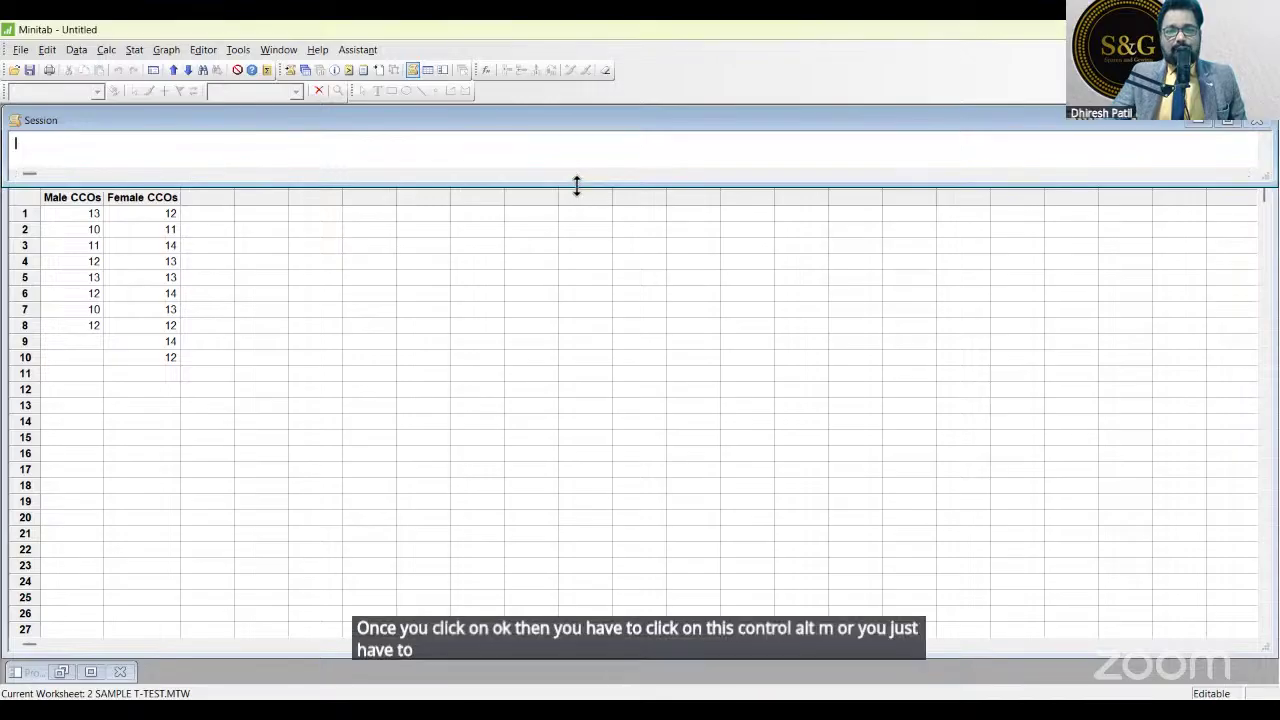
Enlarge the Session output to show the full two-sample t-test results and highlight them briefly.
{"action": "left_click_drag", "start_coordinate": [576, 185], "coordinate": [470, 403]}
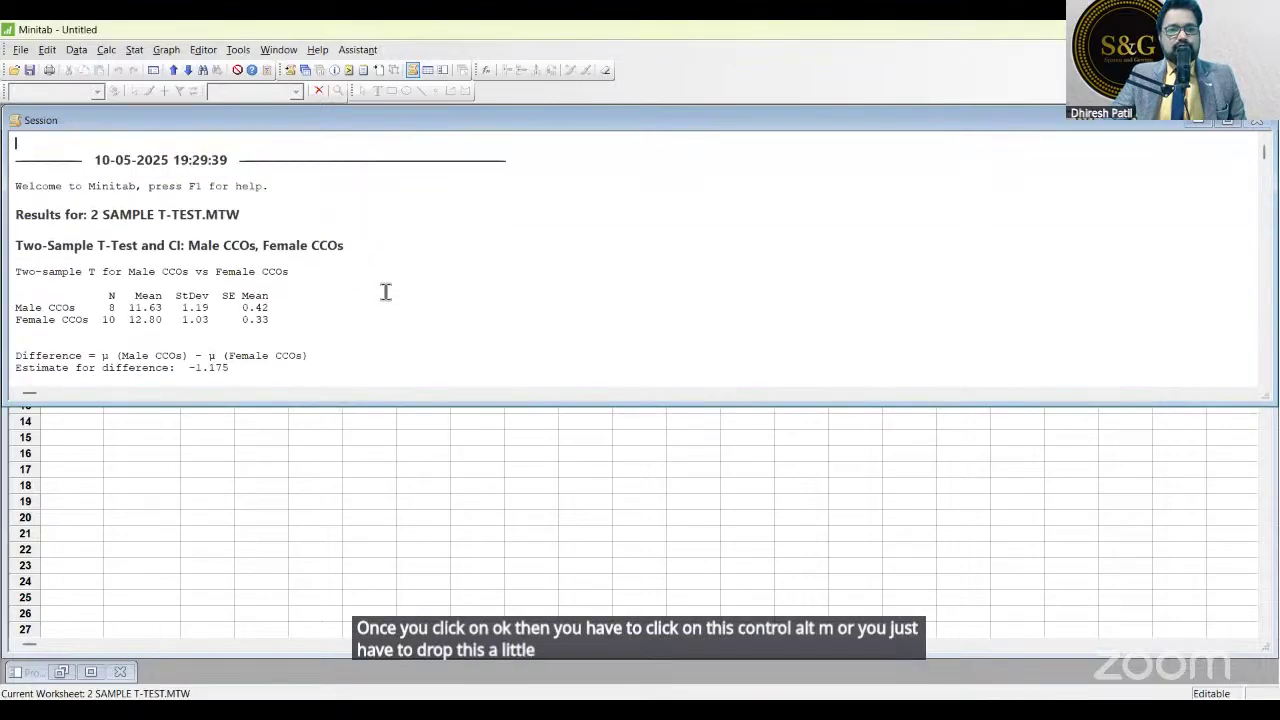
{"action": "scroll", "coordinate": [388, 288], "scroll_direction": "down", "scroll_amount": 3}
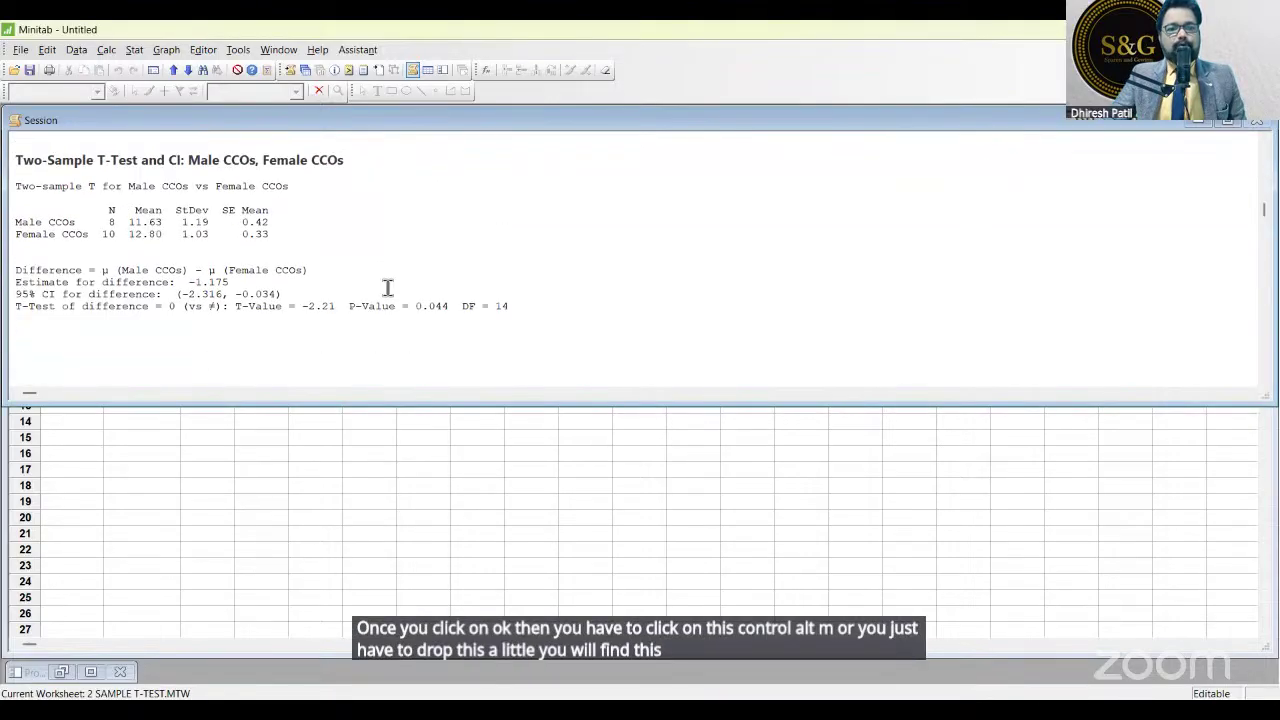
{"action": "left_click", "coordinate": [290, 71]}
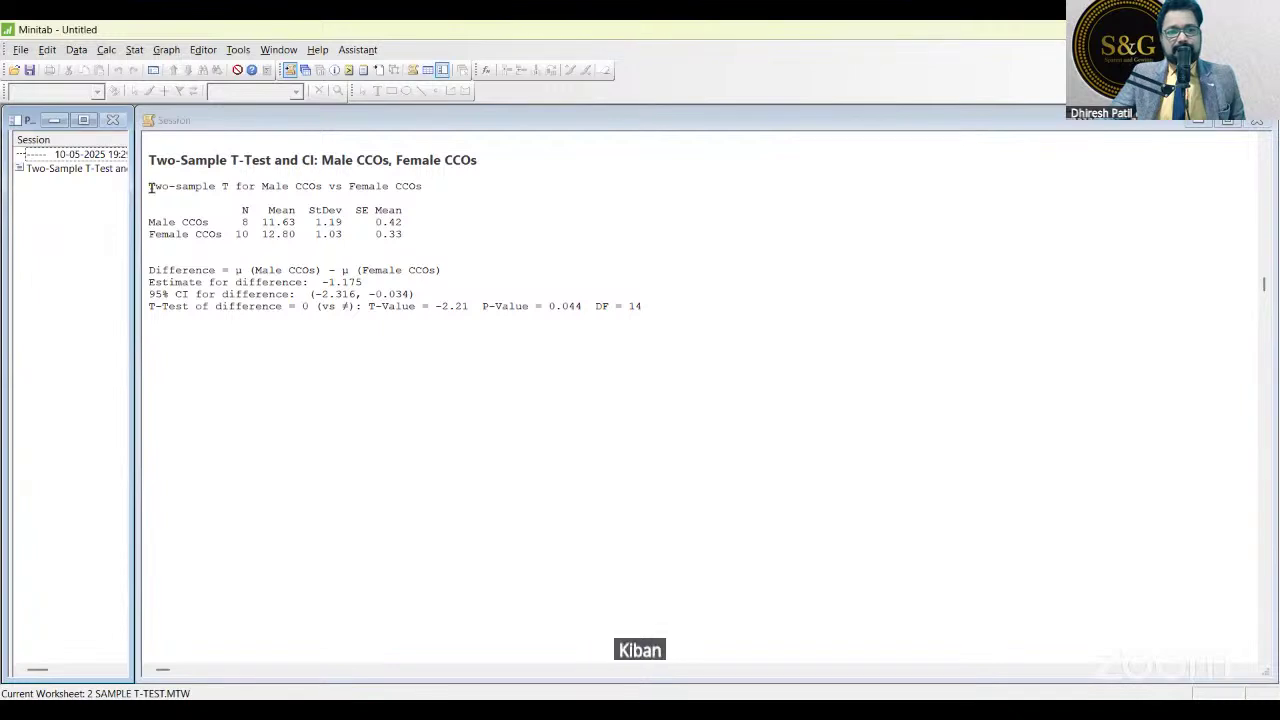
{"action": "left_click_drag", "start_coordinate": [149, 186], "coordinate": [694, 317]}
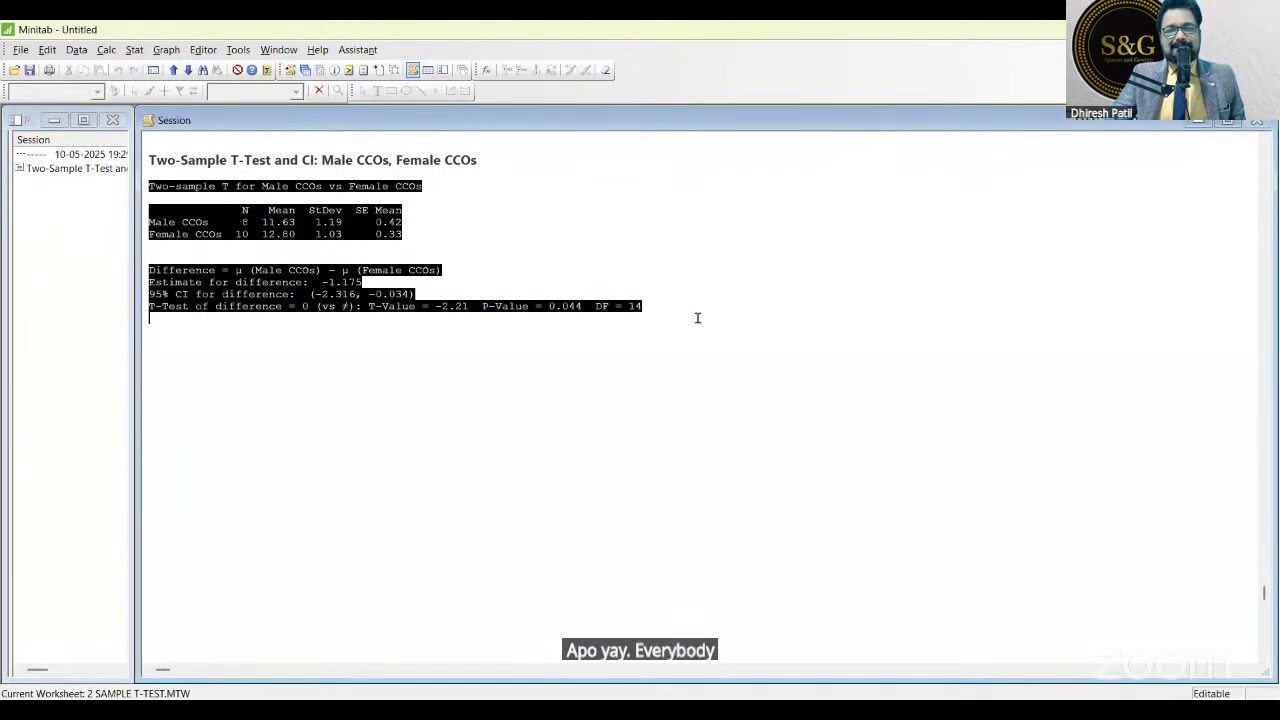
{"action": "left_click", "coordinate": [551, 463]}
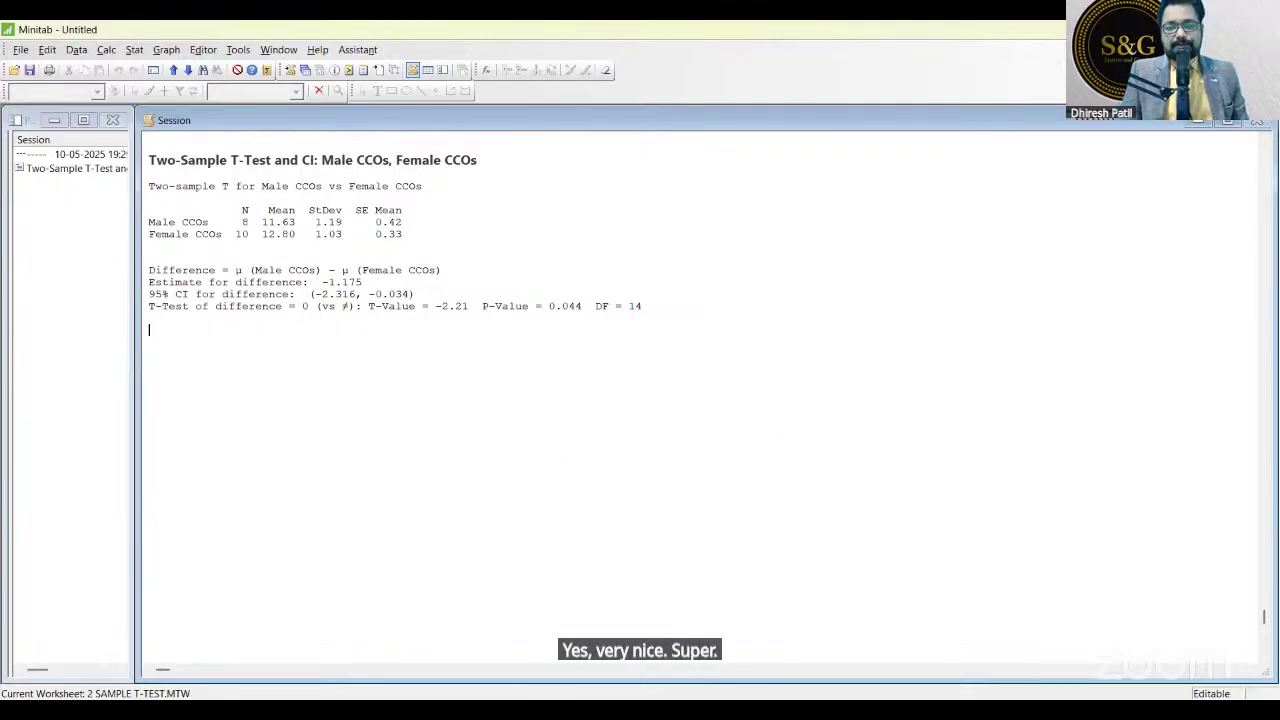
Underline the test name, Male CCOs and Female CCOs in the results title, and tick the N and Mean headings.
{"action": "left_click", "coordinate": [849, 550]}
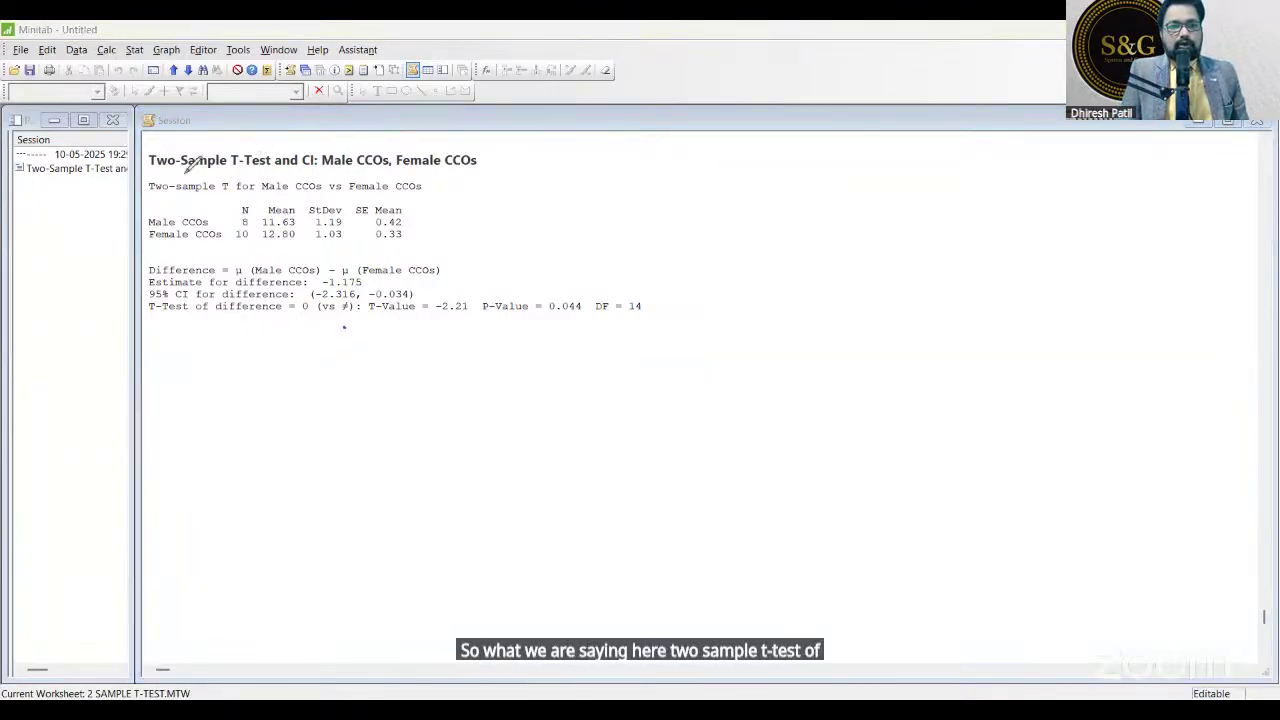
{"action": "left_click_drag", "start_coordinate": [174, 172], "coordinate": [474, 173]}
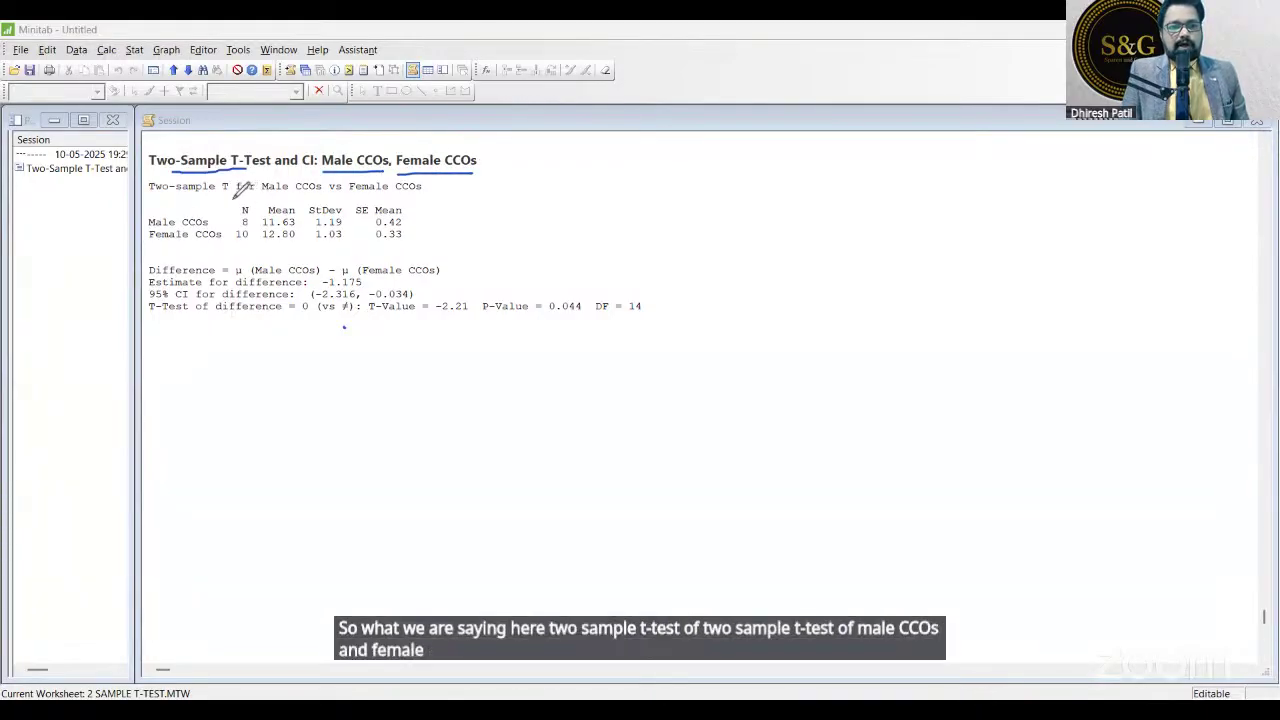
{"action": "left_click_drag", "start_coordinate": [229, 203], "coordinate": [296, 195]}
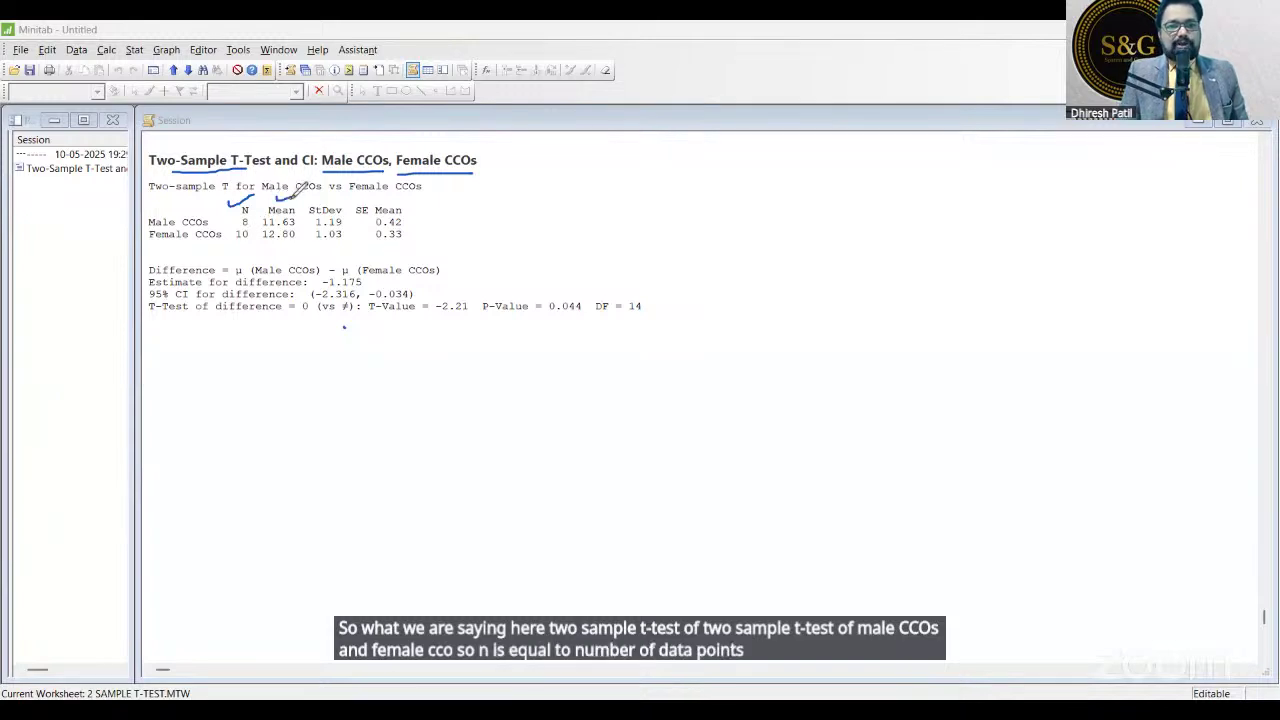
Handwrite the male average 11.63 beside the results with the label X-bar M above it.
{"action": "mouse_move", "coordinate": [578, 188]}
{"action": "left_mouse_down"}
{"action": "mouse_move", "coordinate": [576, 213]}
{"action": "mouse_move", "coordinate": [648, 194]}
{"action": "mouse_move", "coordinate": [634, 206]}
{"action": "left_mouse_up"}
{"action": "left_click", "coordinate": [603, 203]}
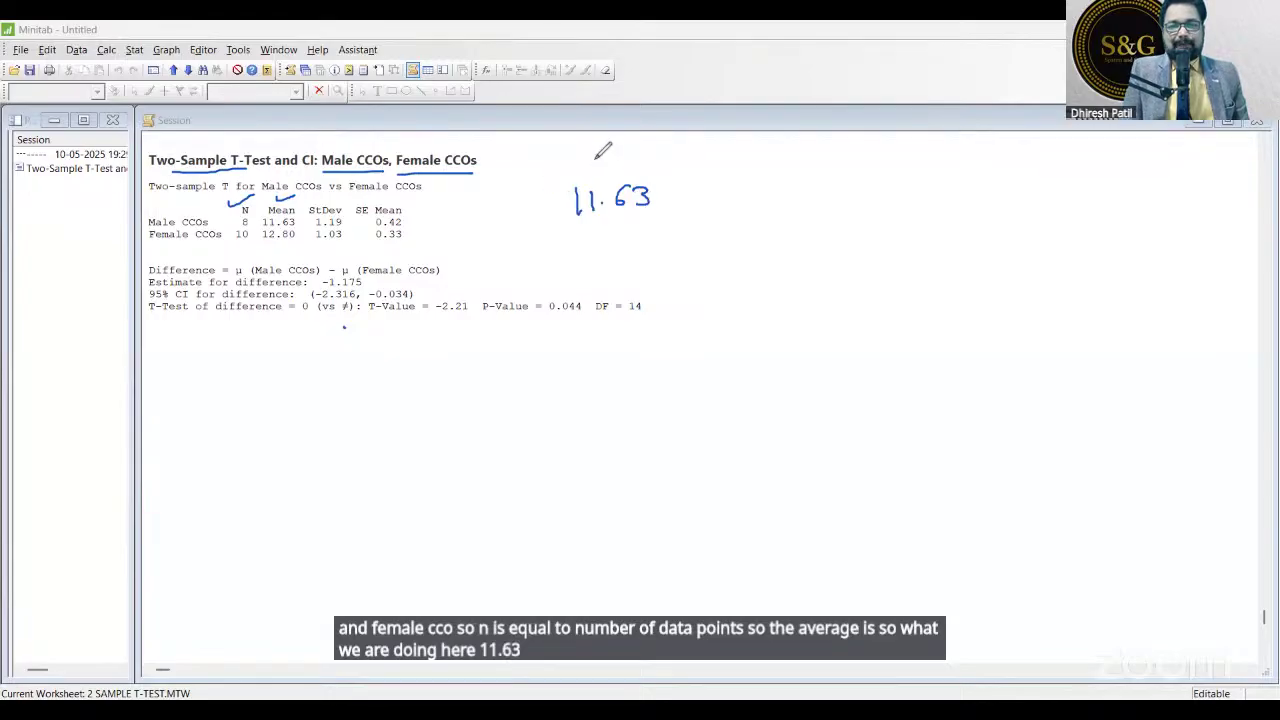
{"action": "mouse_move", "coordinate": [596, 156]}
{"action": "left_mouse_down"}
{"action": "mouse_move", "coordinate": [616, 183]}
{"action": "mouse_move", "coordinate": [596, 185]}
{"action": "mouse_move", "coordinate": [621, 145]}
{"action": "mouse_move", "coordinate": [650, 178]}
{"action": "left_mouse_up"}
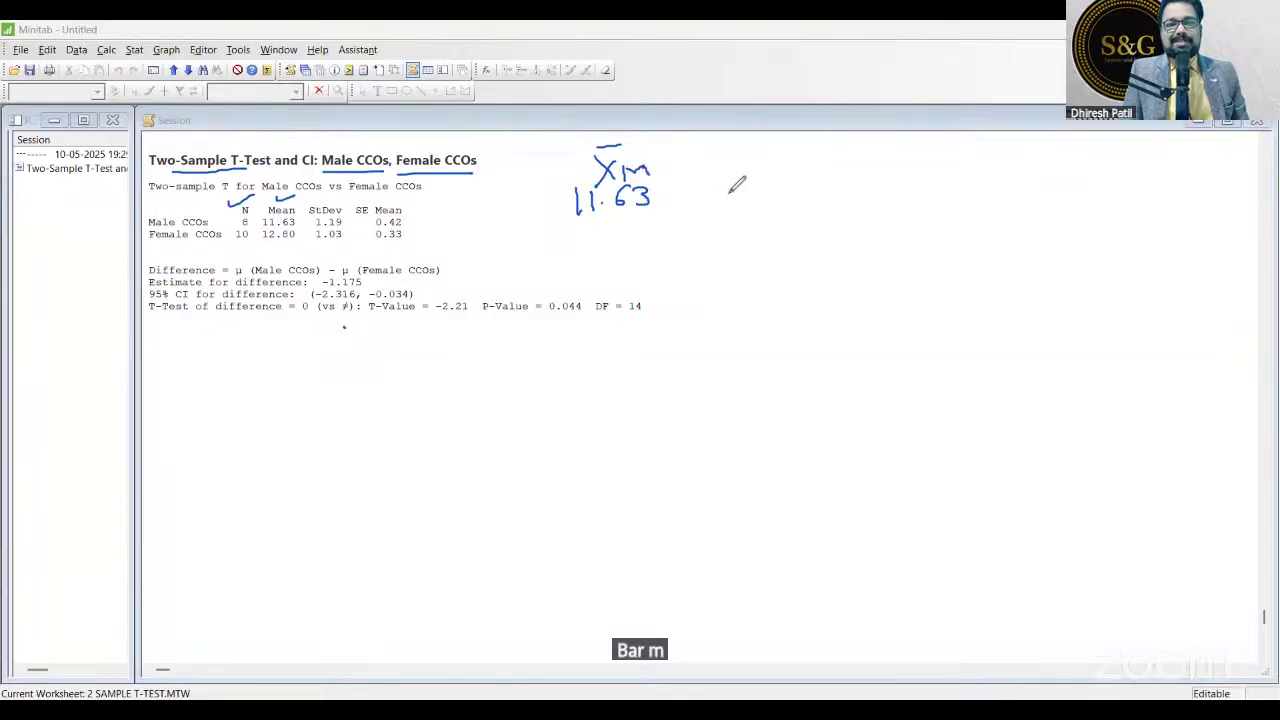
Handwrite the label X-bar F next to the male average, with the female average 12.80 below it.
{"action": "mouse_move", "coordinate": [748, 150]}
{"action": "left_mouse_down"}
{"action": "mouse_move", "coordinate": [748, 172]}
{"action": "mouse_move", "coordinate": [775, 142]}
{"action": "left_mouse_up"}
{"action": "mouse_move", "coordinate": [785, 158]}
{"action": "left_mouse_down"}
{"action": "mouse_move", "coordinate": [784, 177]}
{"action": "mouse_move", "coordinate": [794, 156]}
{"action": "left_mouse_up"}
{"action": "left_click_drag", "start_coordinate": [785, 167], "coordinate": [742, 206]}
{"action": "left_click_drag", "start_coordinate": [750, 192], "coordinate": [774, 203]}
{"action": "mouse_move", "coordinate": [795, 188]}
{"action": "left_mouse_down"}
{"action": "mouse_move", "coordinate": [790, 205]}
{"action": "mouse_move", "coordinate": [815, 190]}
{"action": "left_mouse_up"}
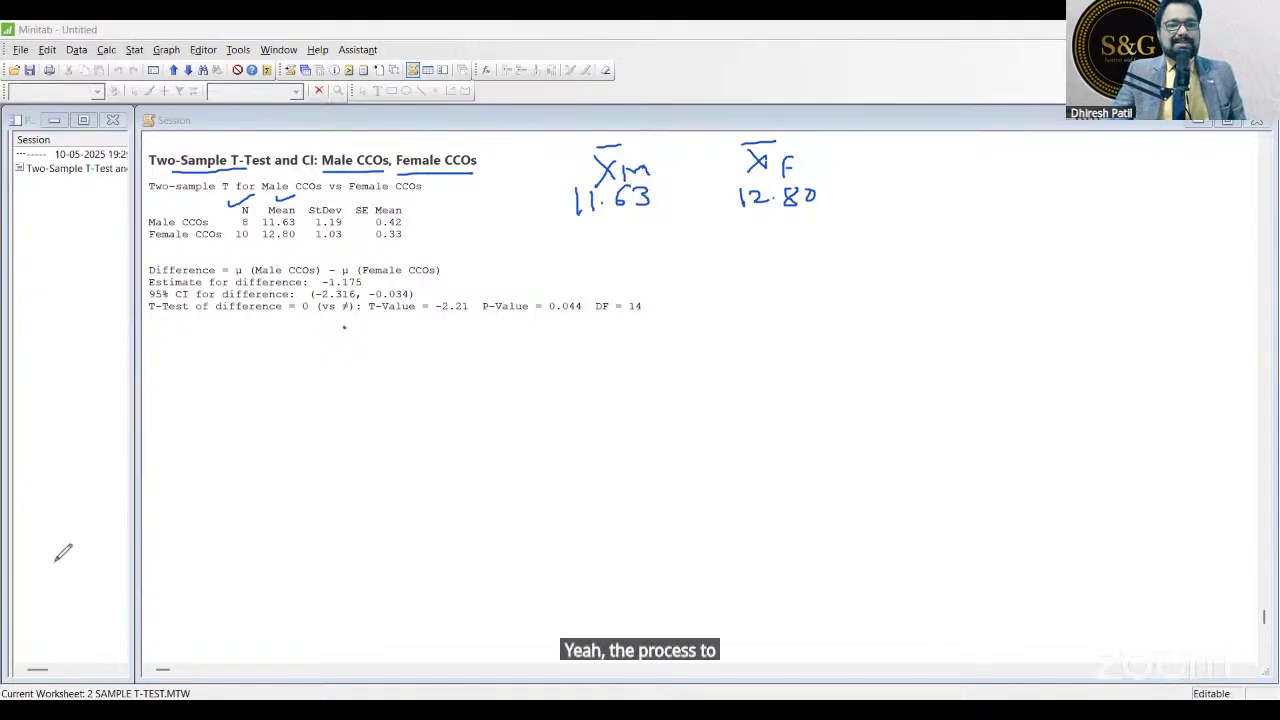
Reopen the 2-Sample t settings to review the data layout and sample assignments, and close them without running the test.
{"action": "left_click", "coordinate": [134, 49]}
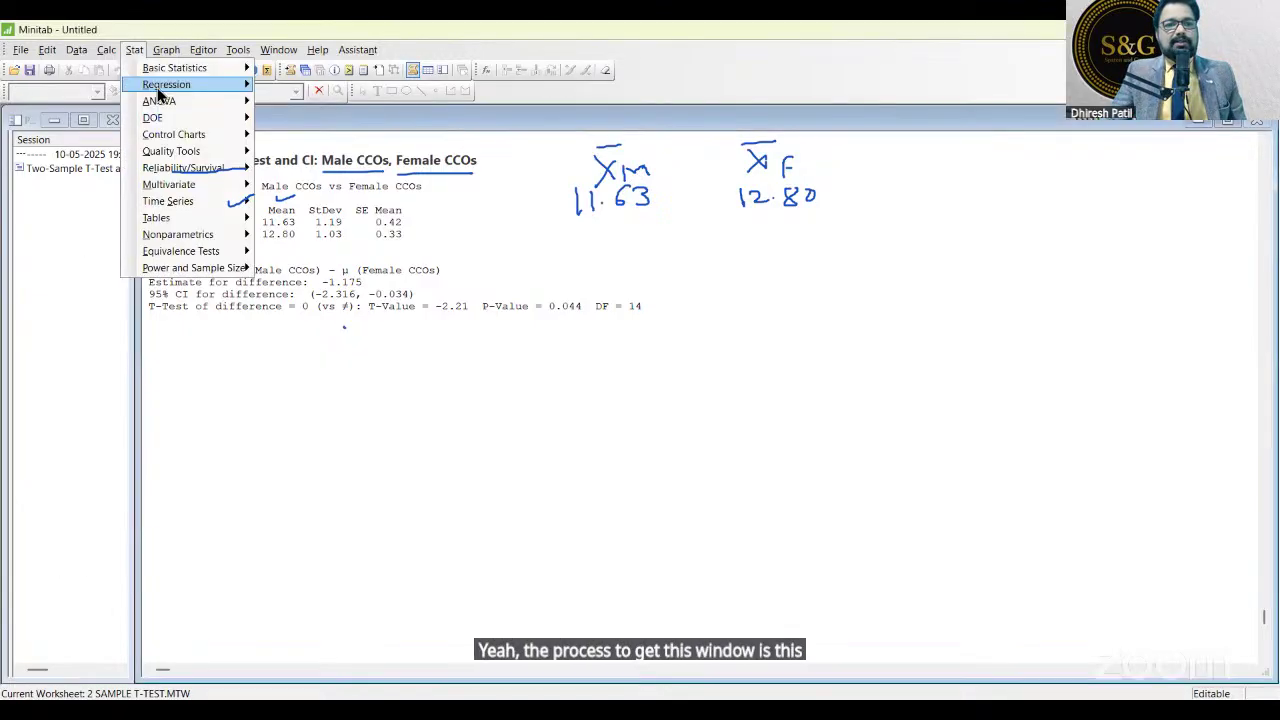
{"action": "mouse_move", "coordinate": [170, 67]}
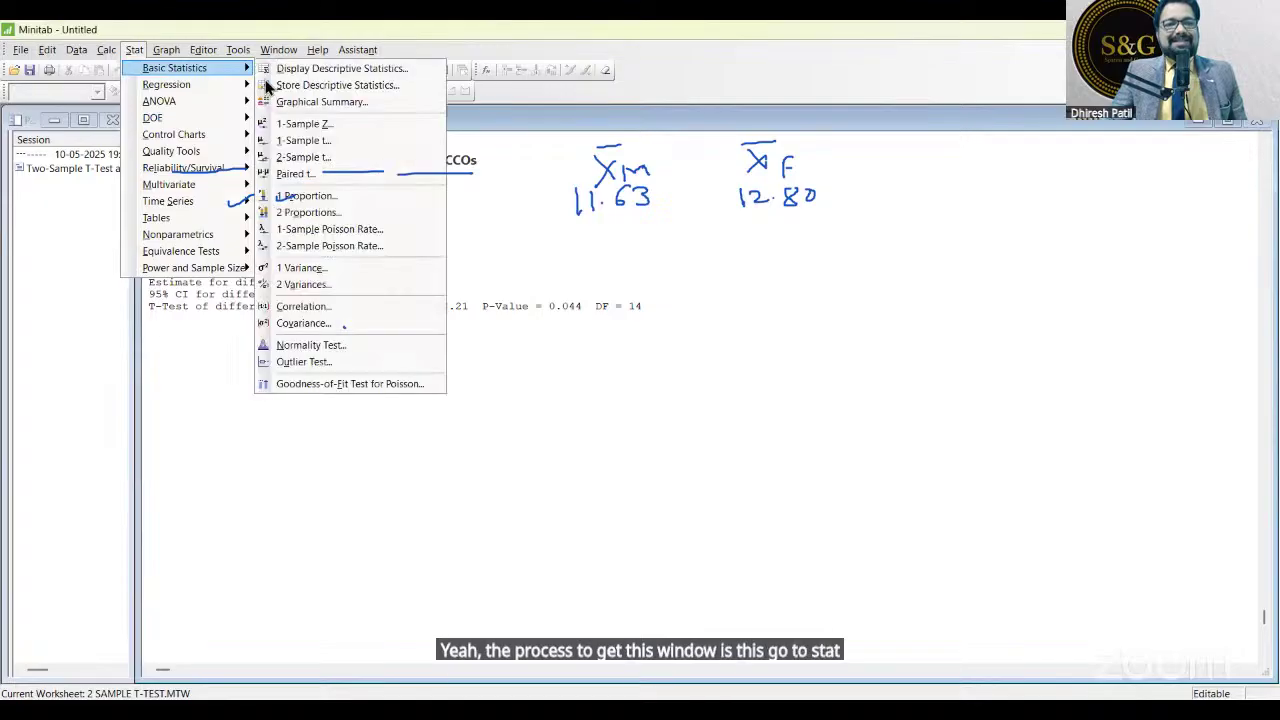
{"action": "left_click", "coordinate": [327, 157]}
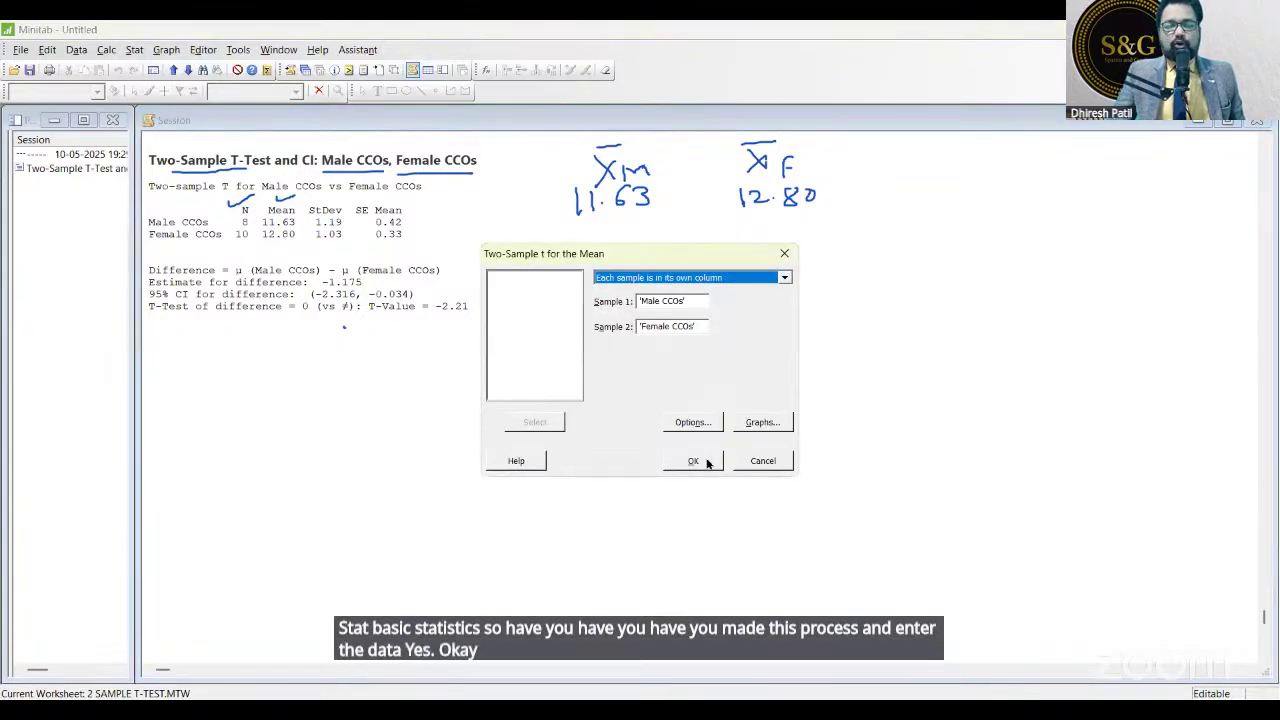
{"action": "left_click", "coordinate": [787, 255]}
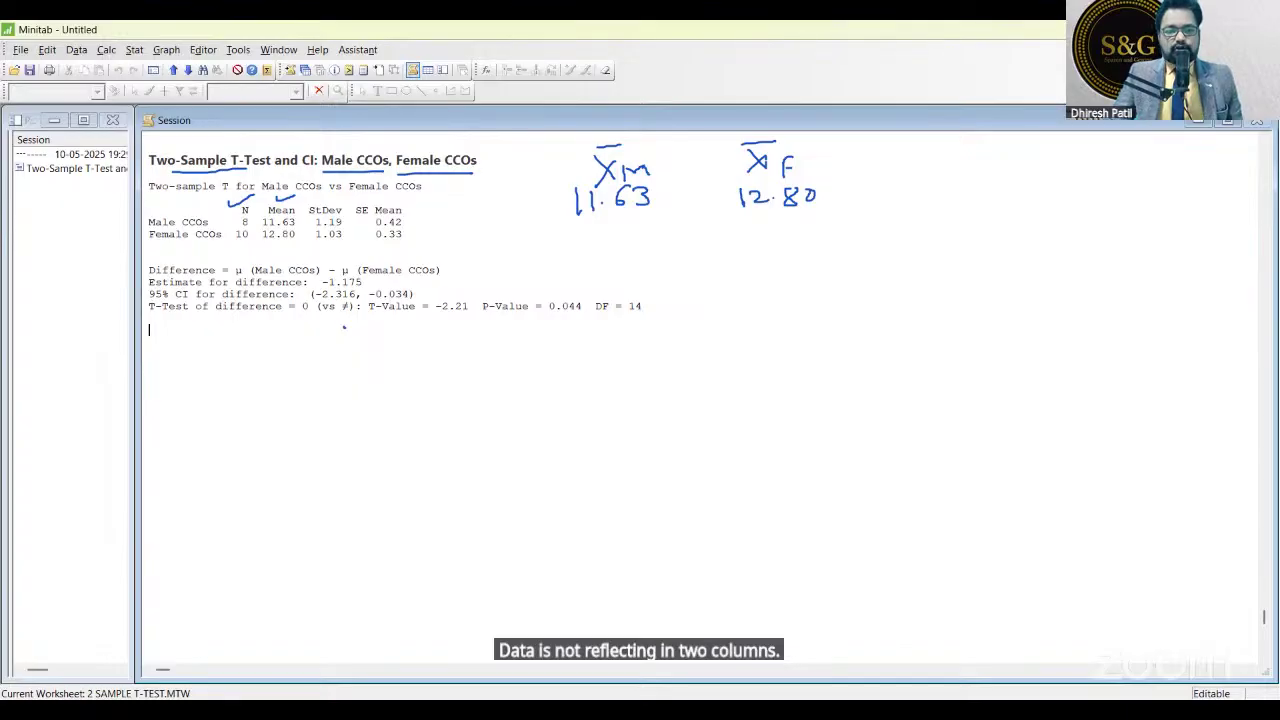
Underline the handwritten averages 11.63 and 12.80 beside the test results.
{"action": "left_click", "coordinate": [549, 596]}
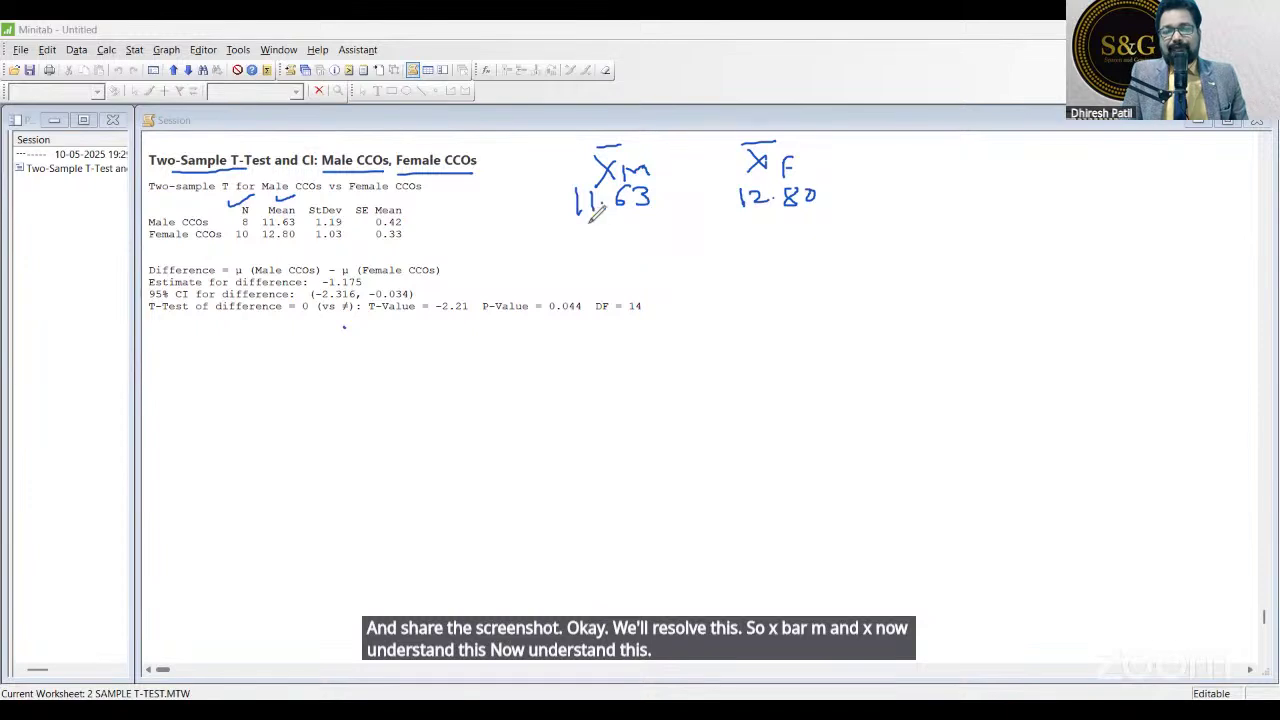
{"action": "left_click_drag", "start_coordinate": [580, 225], "coordinate": [655, 223]}
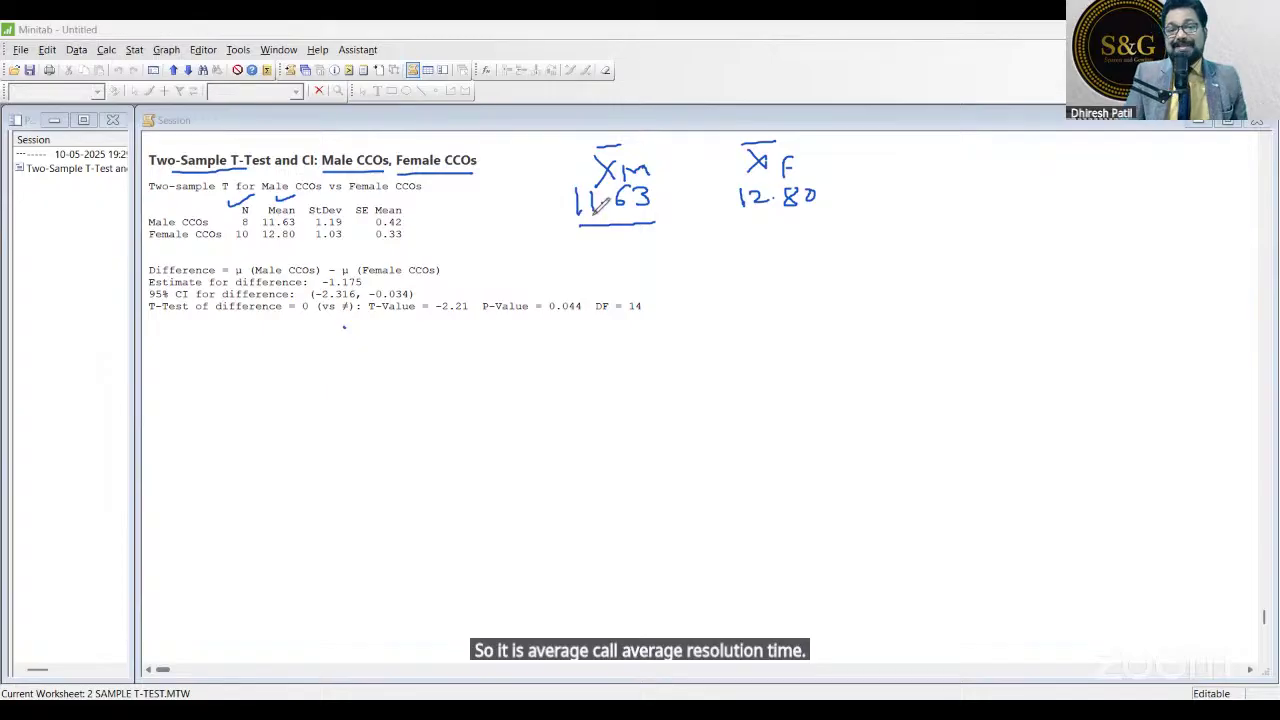
{"action": "left_click_drag", "start_coordinate": [735, 217], "coordinate": [822, 216]}
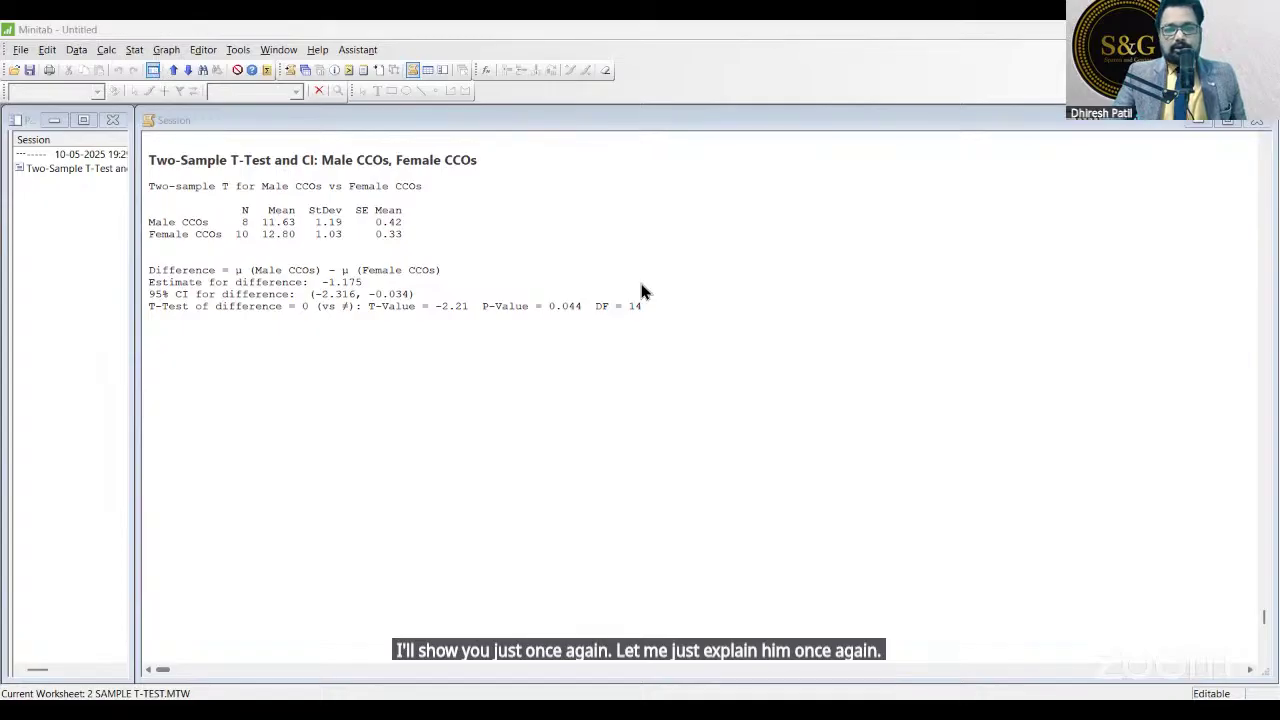
Show in the two-sample t settings that each sample is in its own column, with Male CCOs and Female CCOs assigned.
{"action": "left_click", "coordinate": [785, 280]}
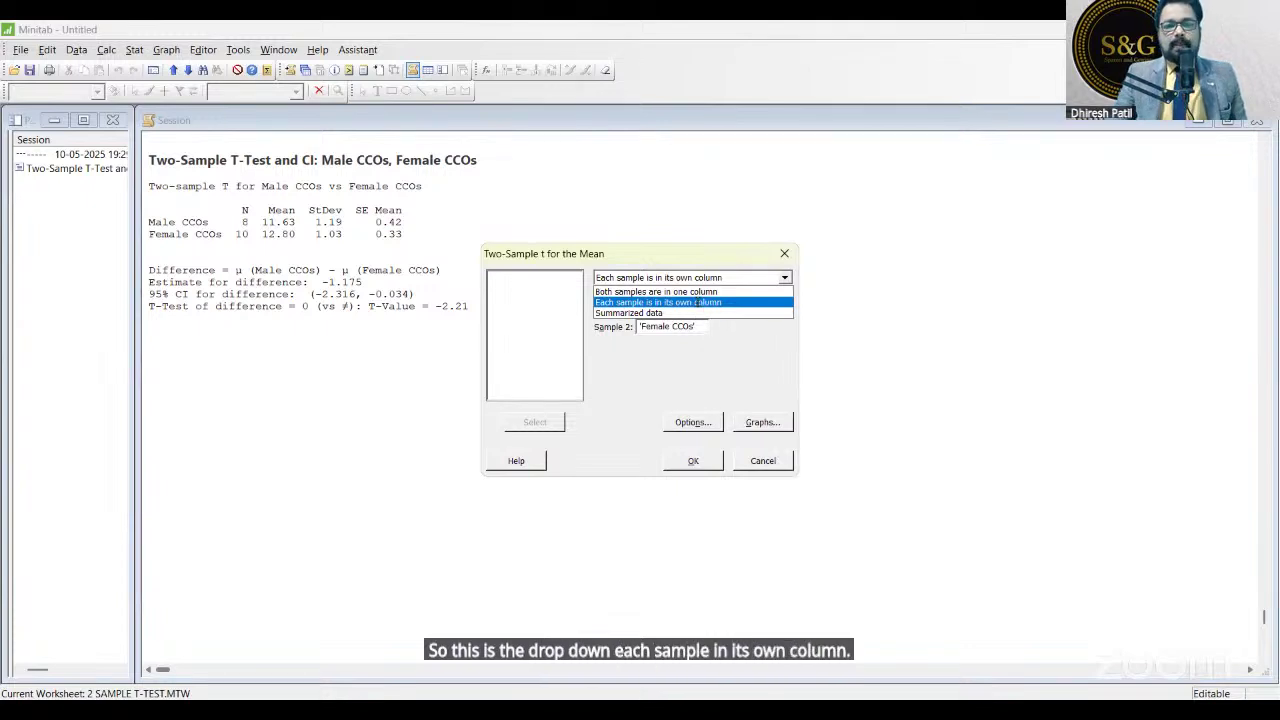
{"action": "left_click", "coordinate": [697, 302]}
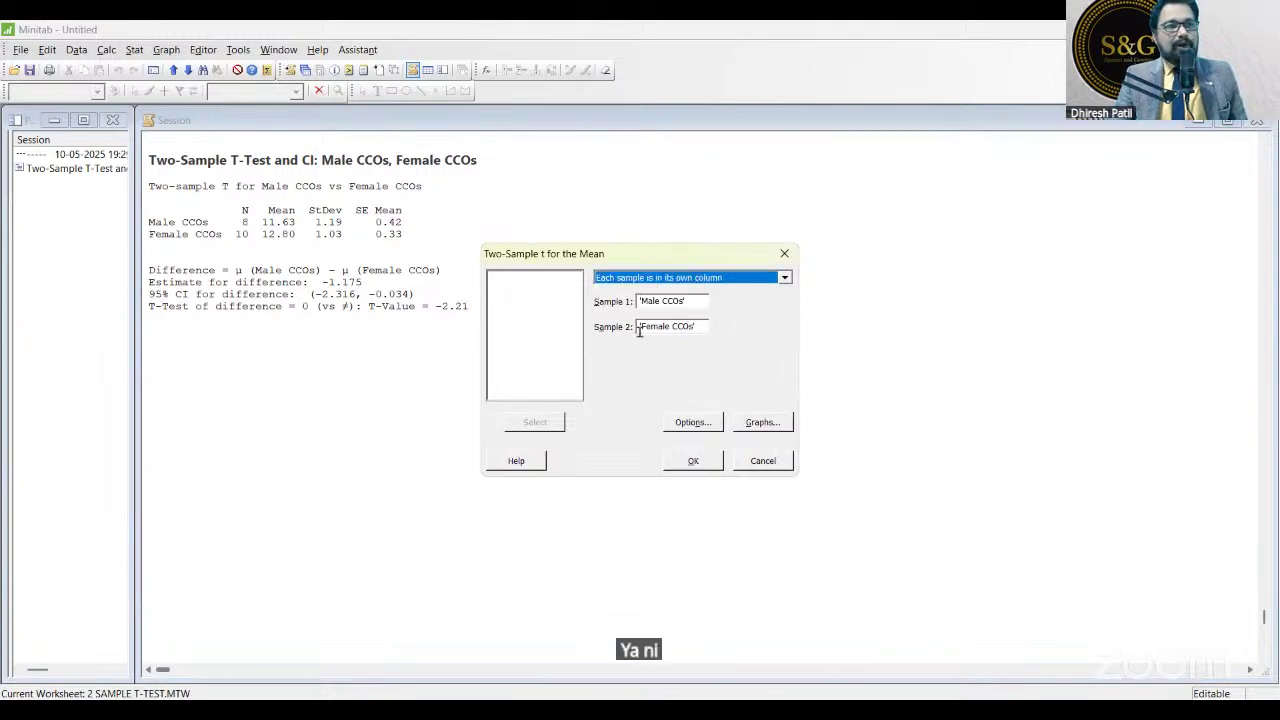
{"action": "left_click", "coordinate": [688, 300]}
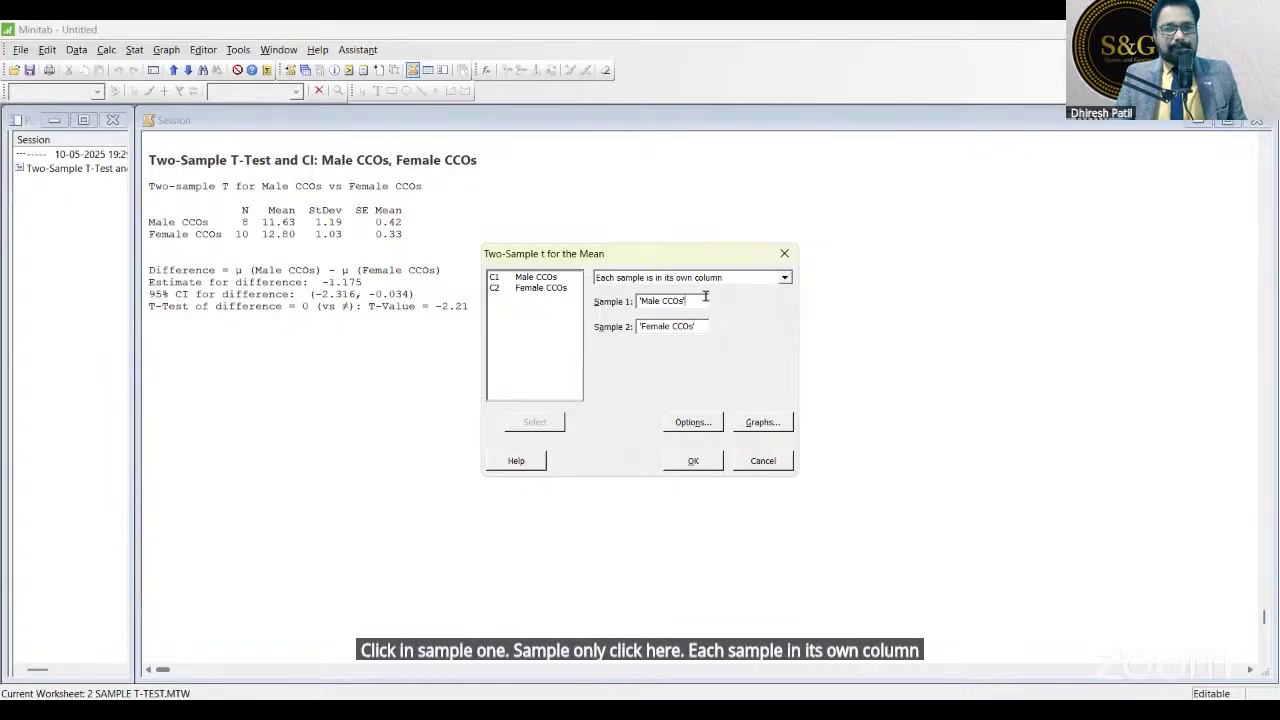
{"action": "left_click", "coordinate": [679, 331]}
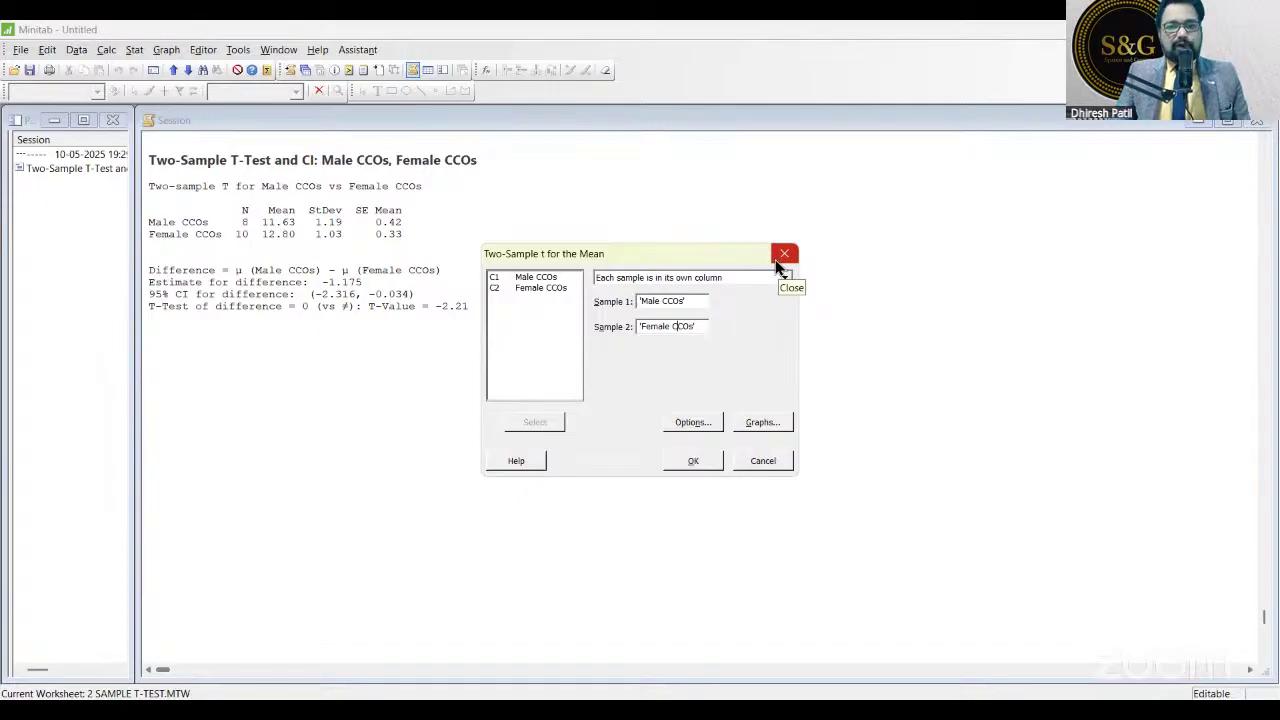
Clear both sample assignments, reselect the layout with each sample in its own column, and close the settings without running the test.
{"action": "left_click", "coordinate": [690, 300]}
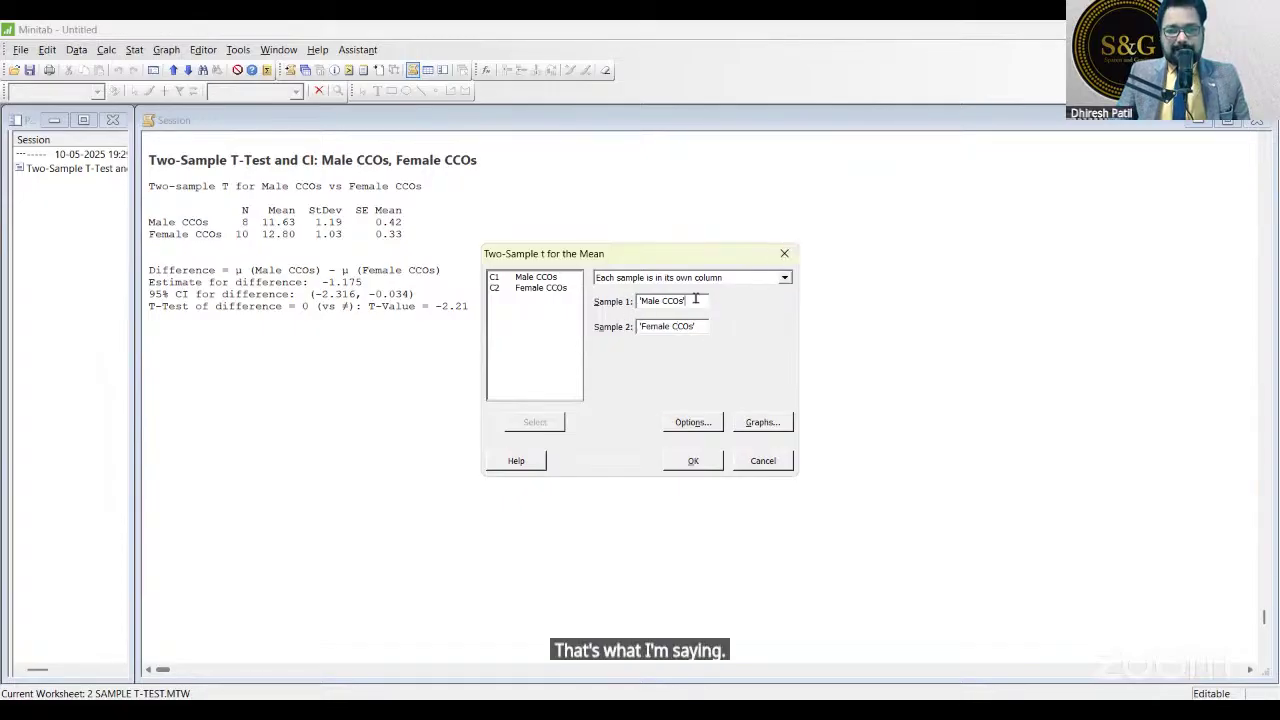
{"action": "left_click_drag", "start_coordinate": [695, 300], "coordinate": [638, 301]}
{"action": "key", "text": "BackSpace"}
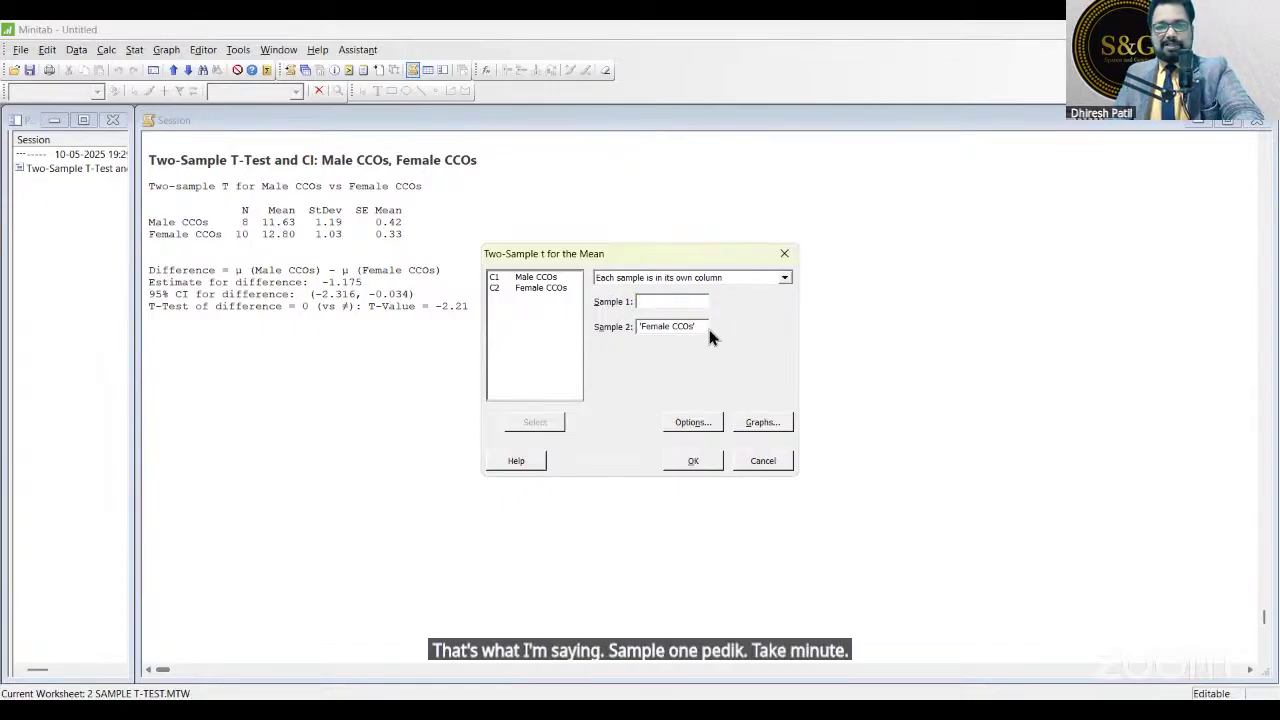
{"action": "left_click_drag", "start_coordinate": [704, 326], "coordinate": [608, 338]}
{"action": "key", "text": "BackSpace"}
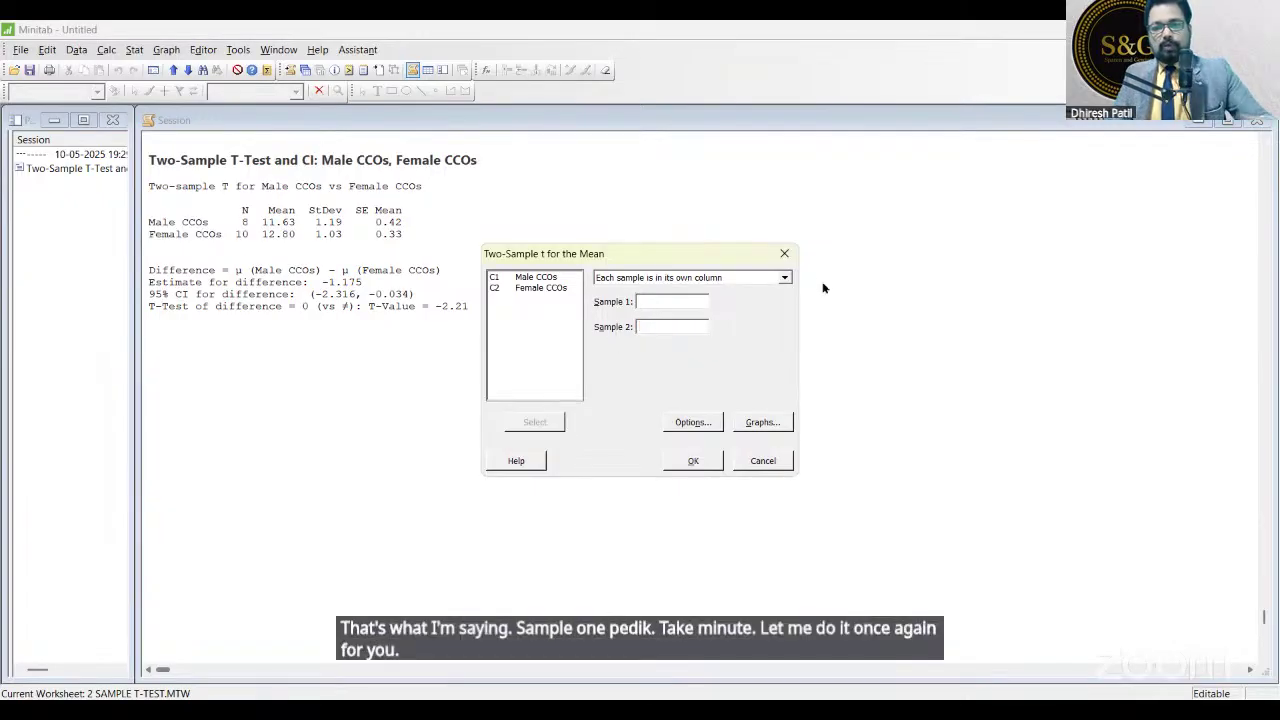
{"action": "left_click", "coordinate": [786, 278]}
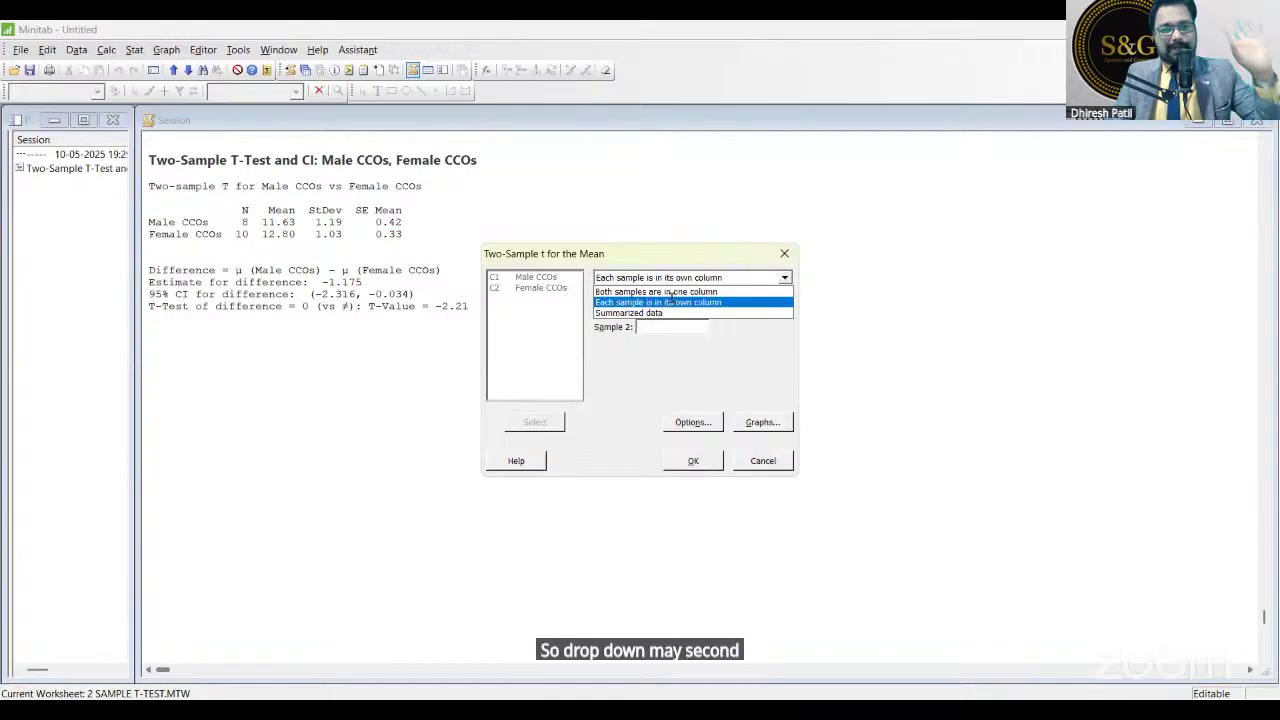
{"action": "left_click", "coordinate": [655, 302]}
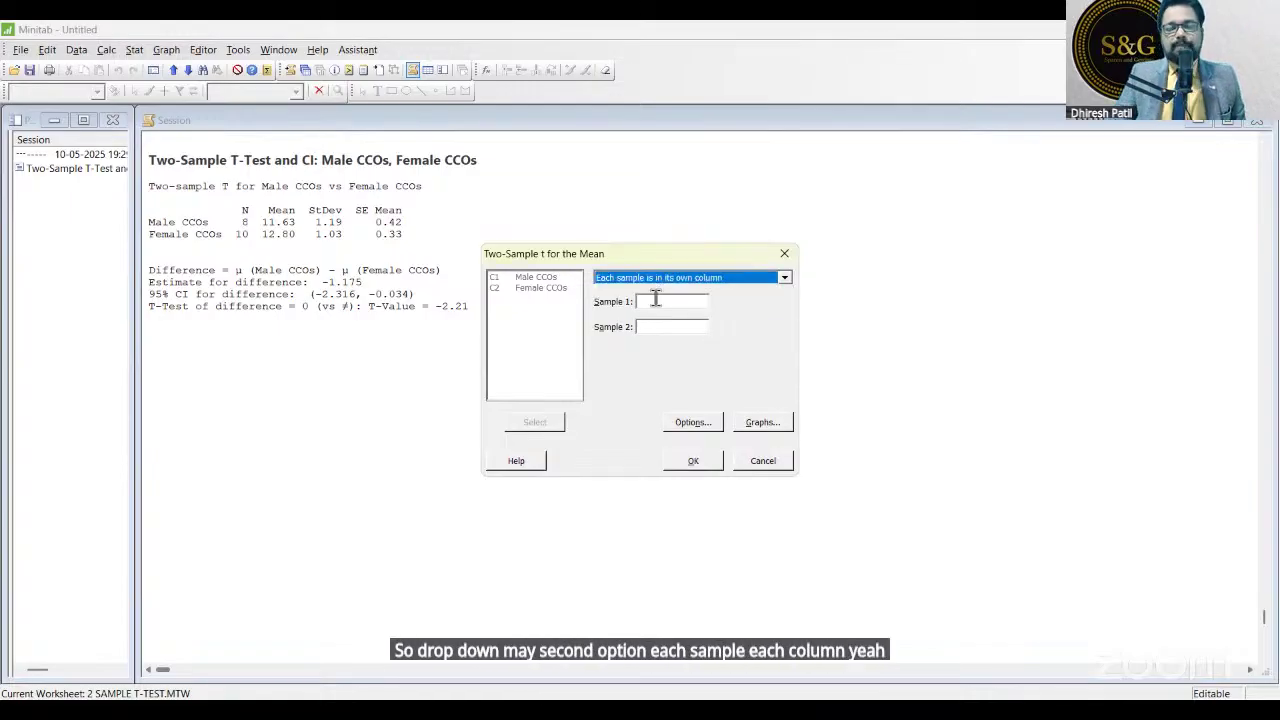
{"action": "left_click", "coordinate": [655, 301]}
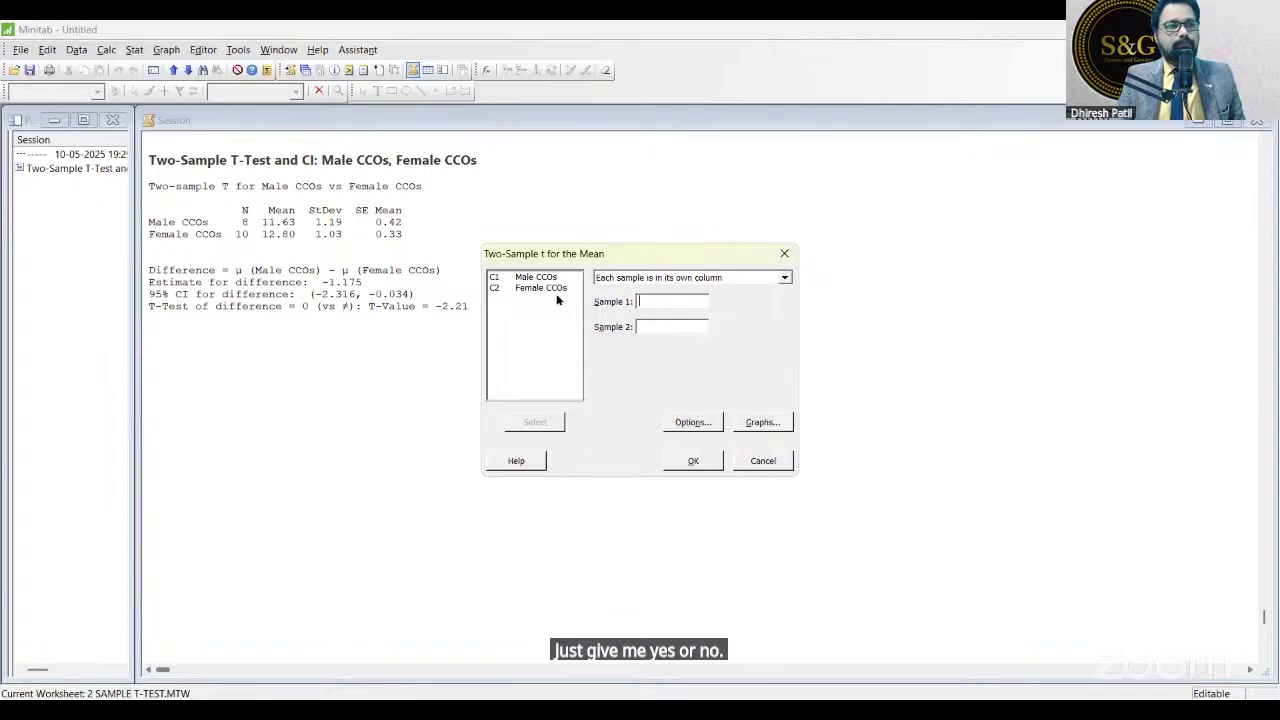
{"action": "left_click", "coordinate": [786, 254]}
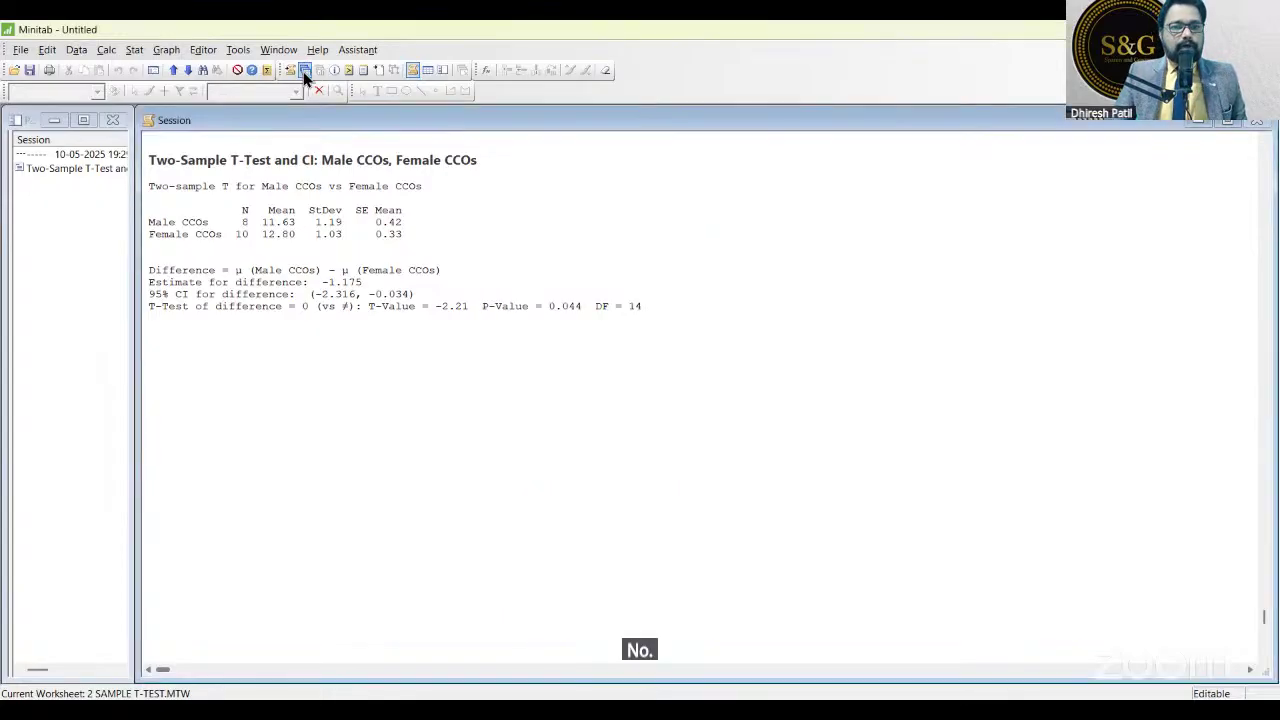
Show the worksheet and point out the Male CCOs and Female CCOs columns, C1 and C2, with their name cells.
{"action": "left_click", "coordinate": [305, 70]}
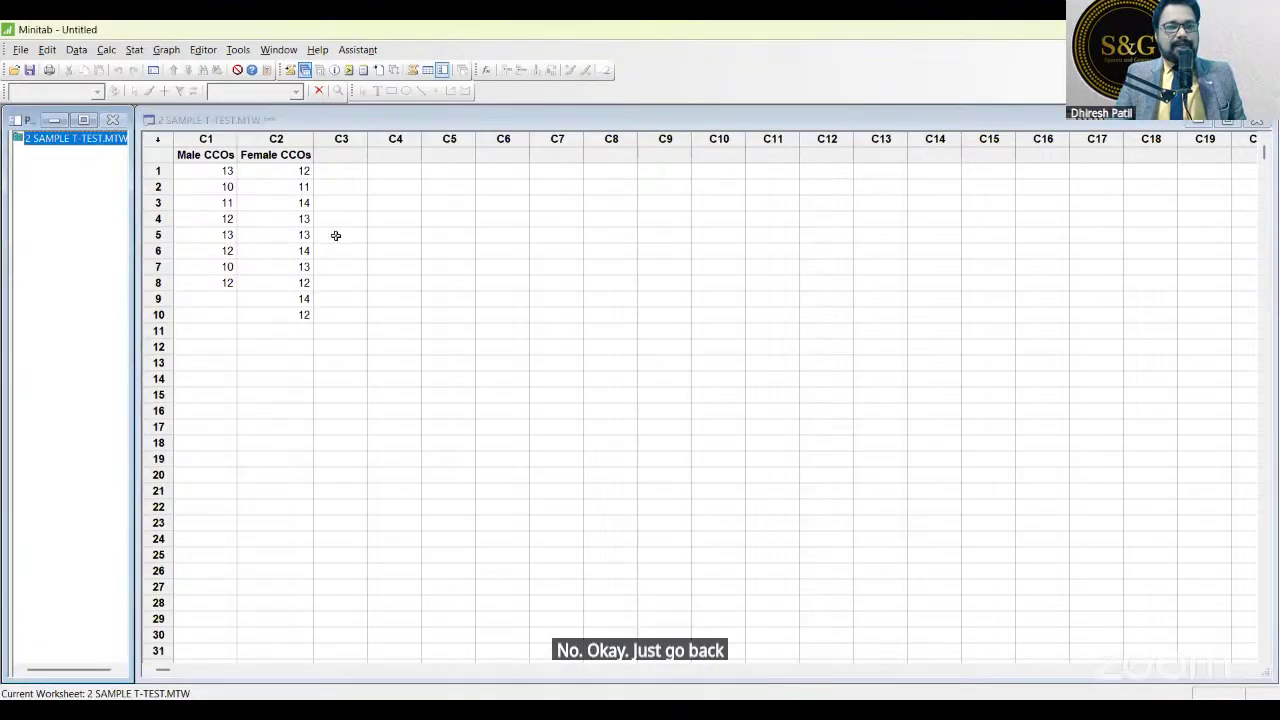
{"action": "left_click", "coordinate": [203, 137]}
{"action": "left_click", "coordinate": [203, 137]}
{"action": "left_click", "coordinate": [276, 140]}
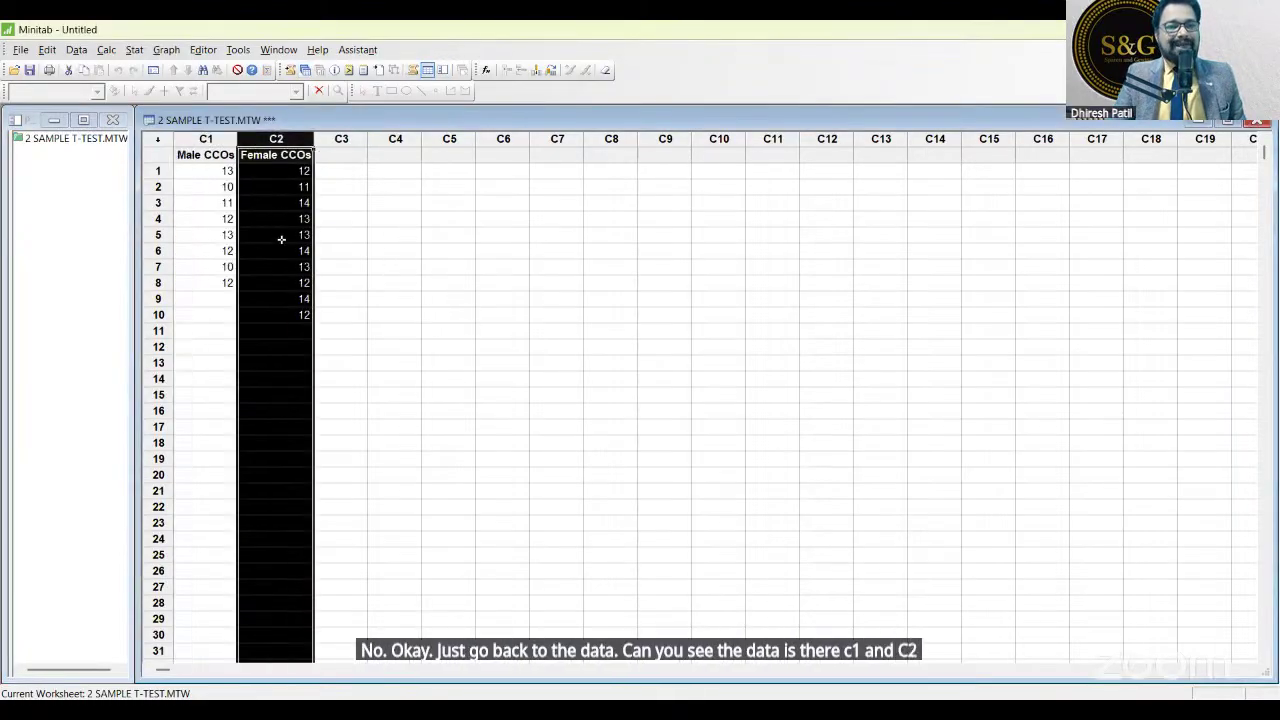
{"action": "left_click", "coordinate": [466, 279]}
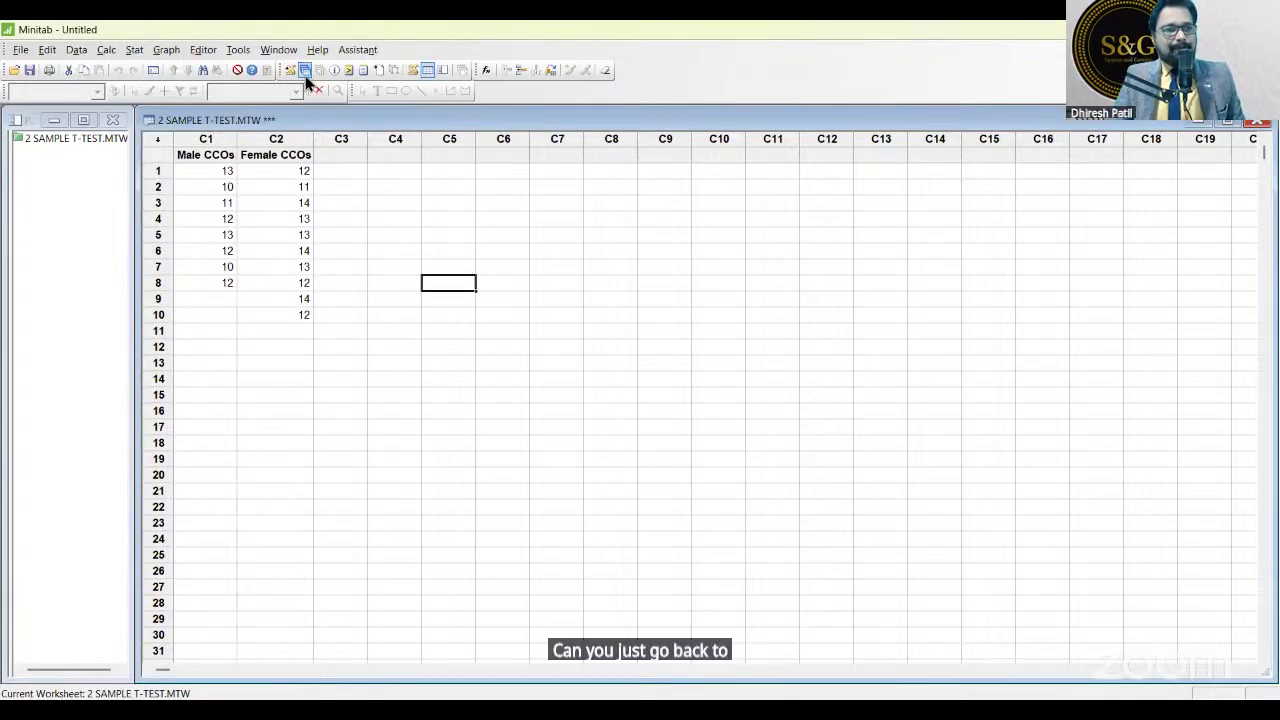
{"action": "left_click", "coordinate": [205, 154]}
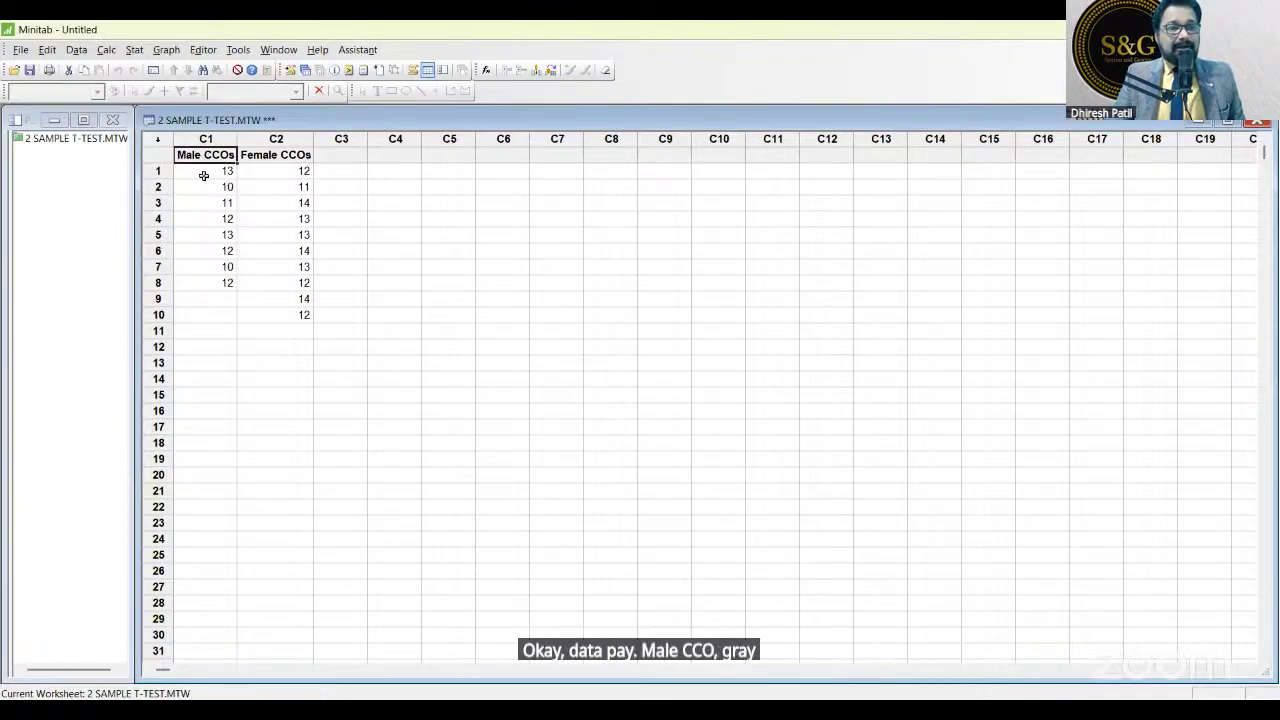
{"action": "left_click", "coordinate": [258, 154]}
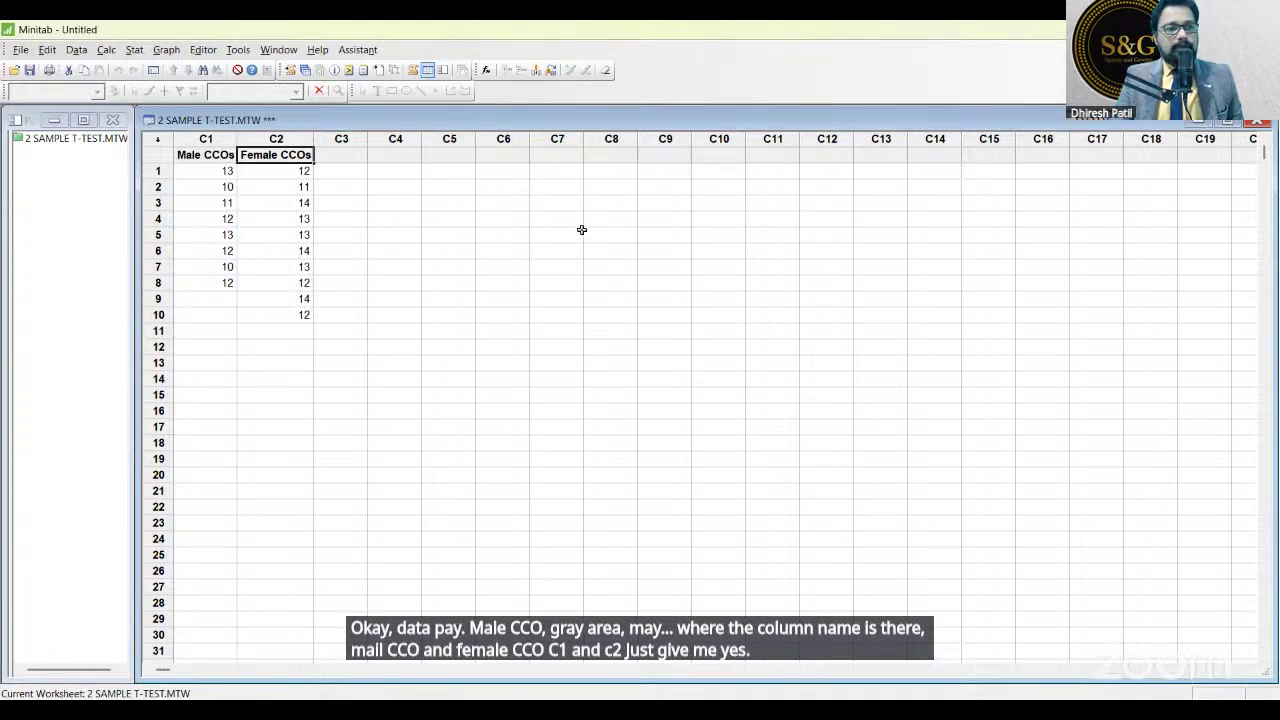
Reopen the 2-Sample t settings from the worksheet, review the own-column layout and Sample 1 assignment, and close them without running the test.
{"action": "left_click", "coordinate": [134, 50]}
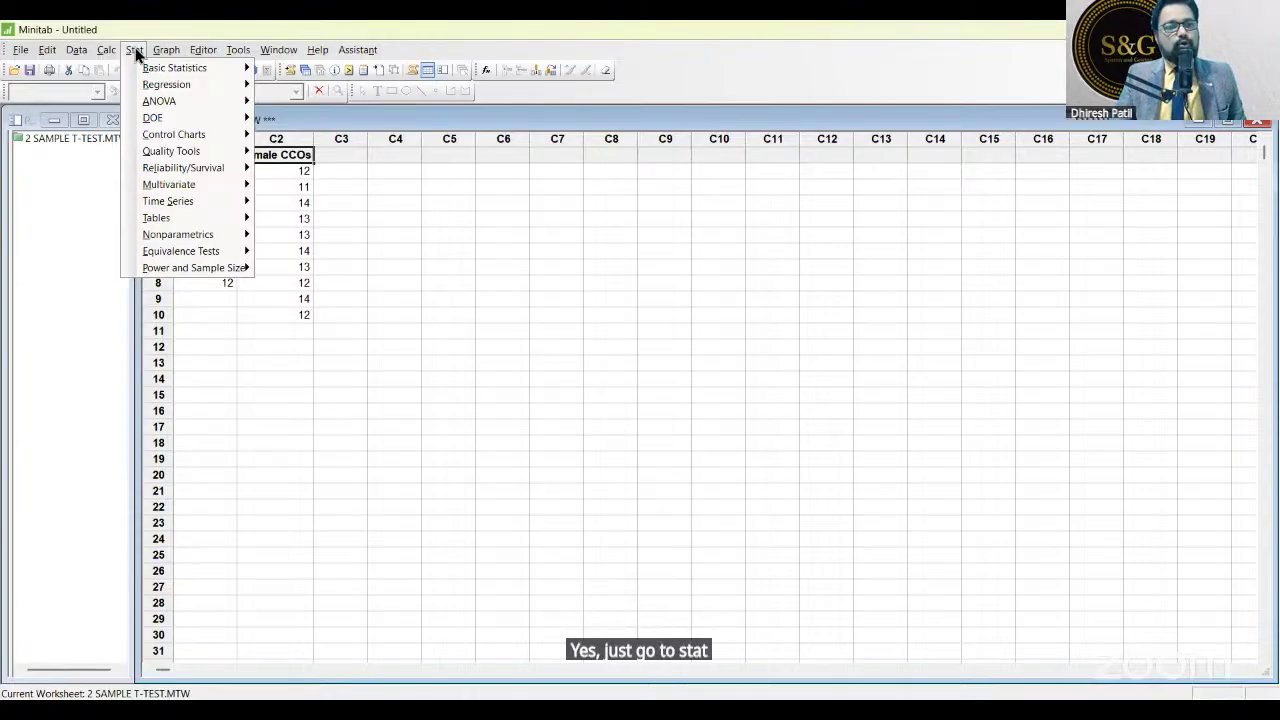
{"action": "mouse_move", "coordinate": [145, 74]}
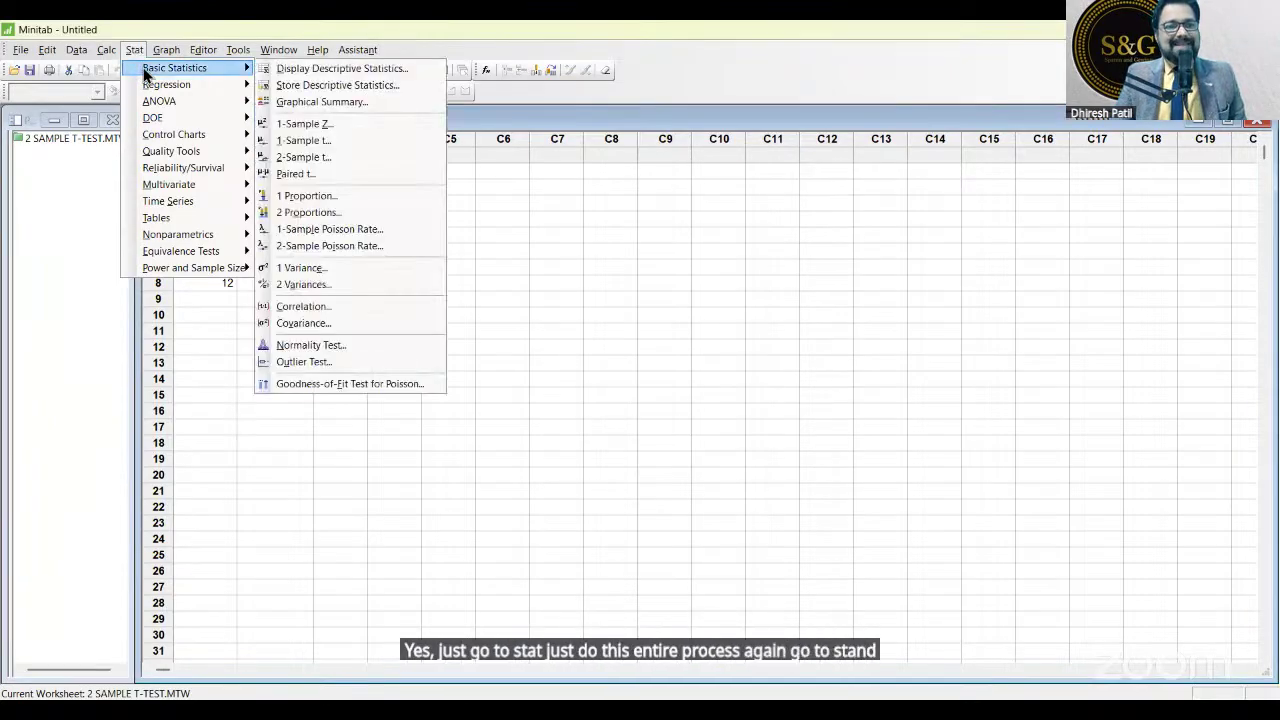
{"action": "left_click", "coordinate": [341, 159]}
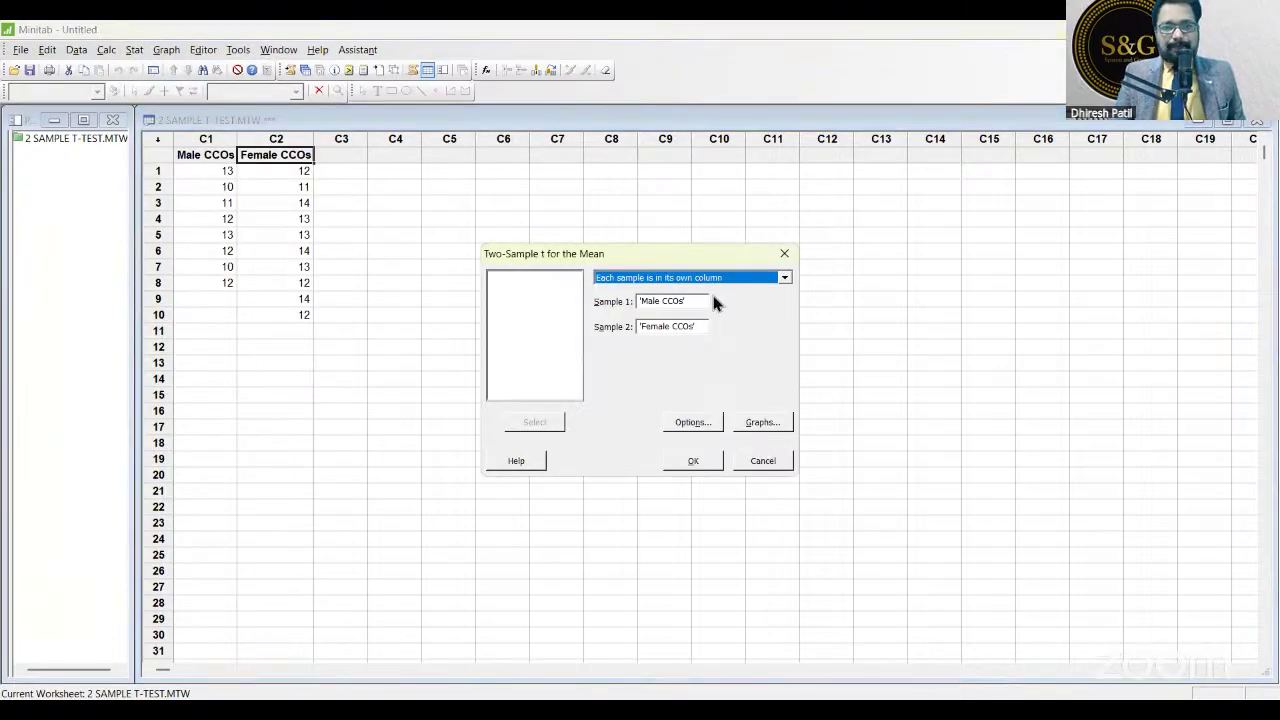
{"action": "left_click", "coordinate": [705, 278]}
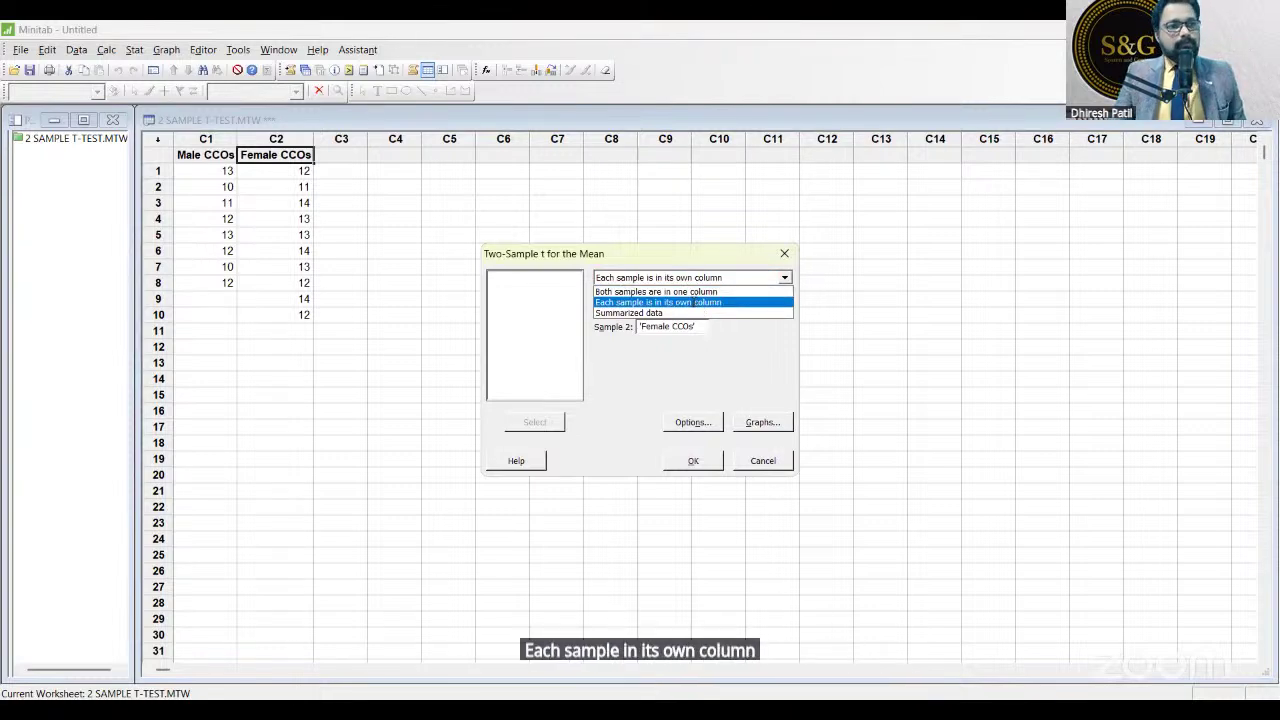
{"action": "left_click", "coordinate": [693, 302]}
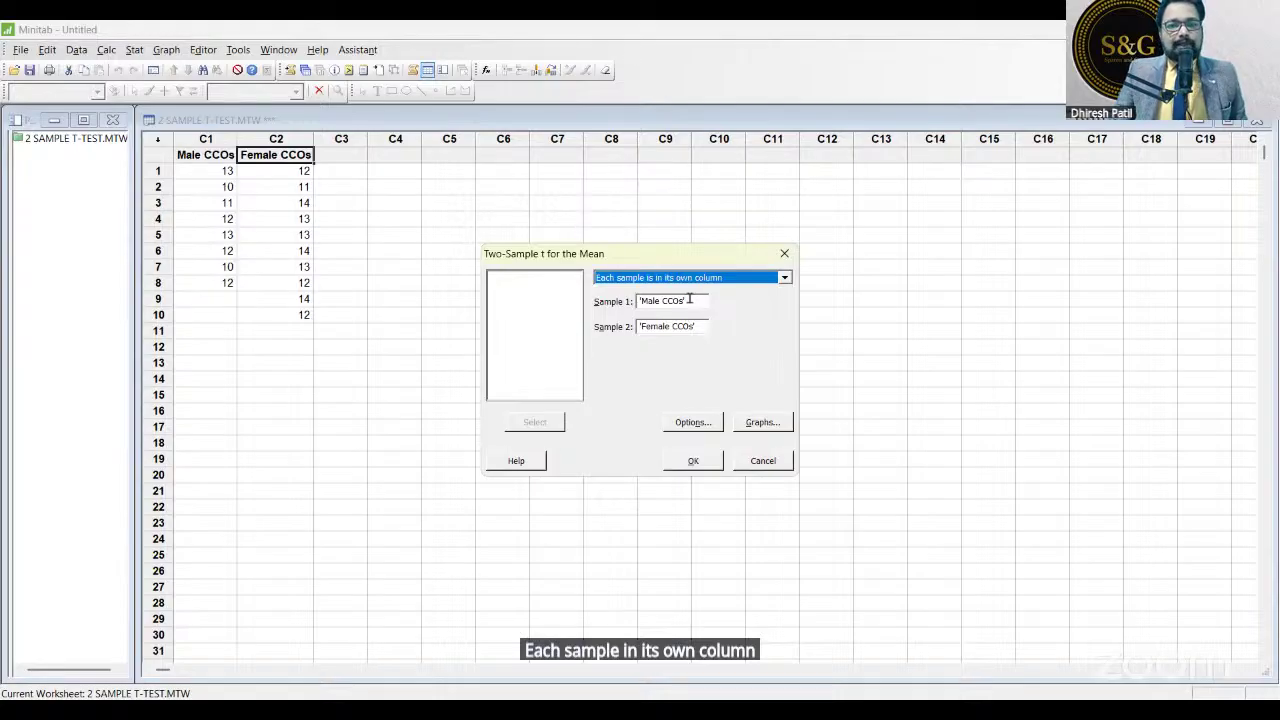
{"action": "left_click", "coordinate": [689, 300]}
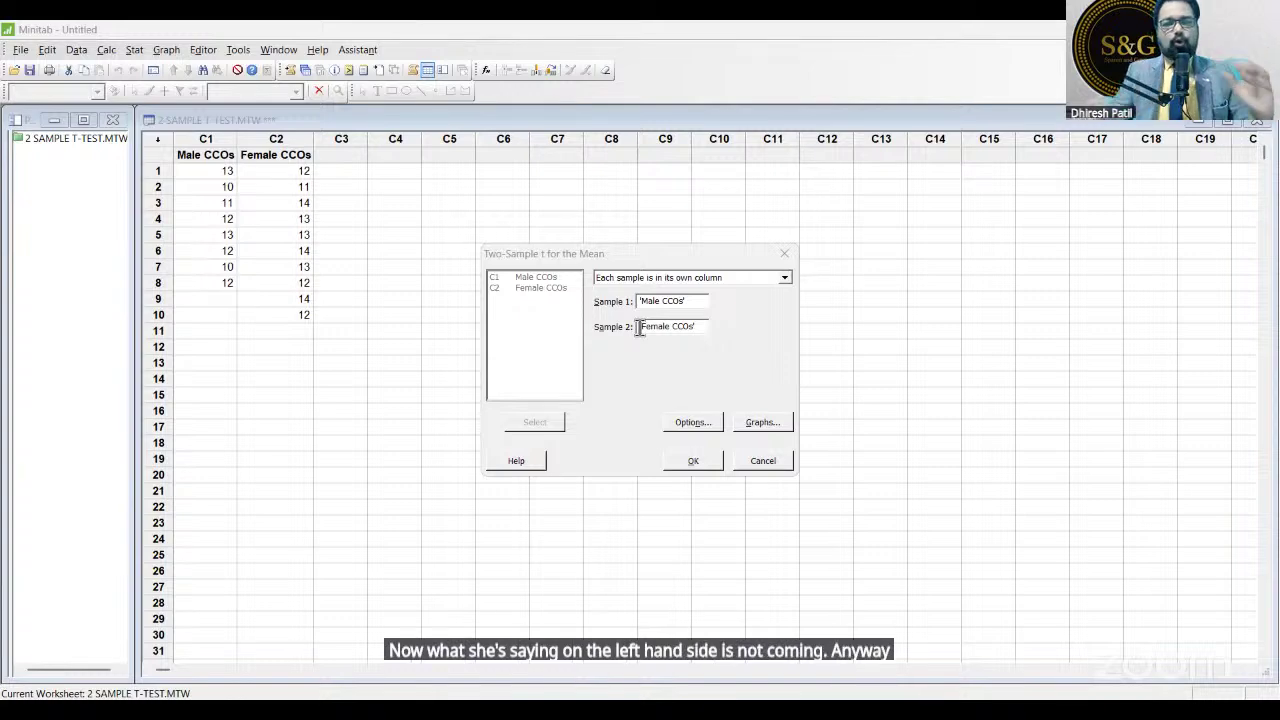
{"action": "left_click", "coordinate": [788, 252]}
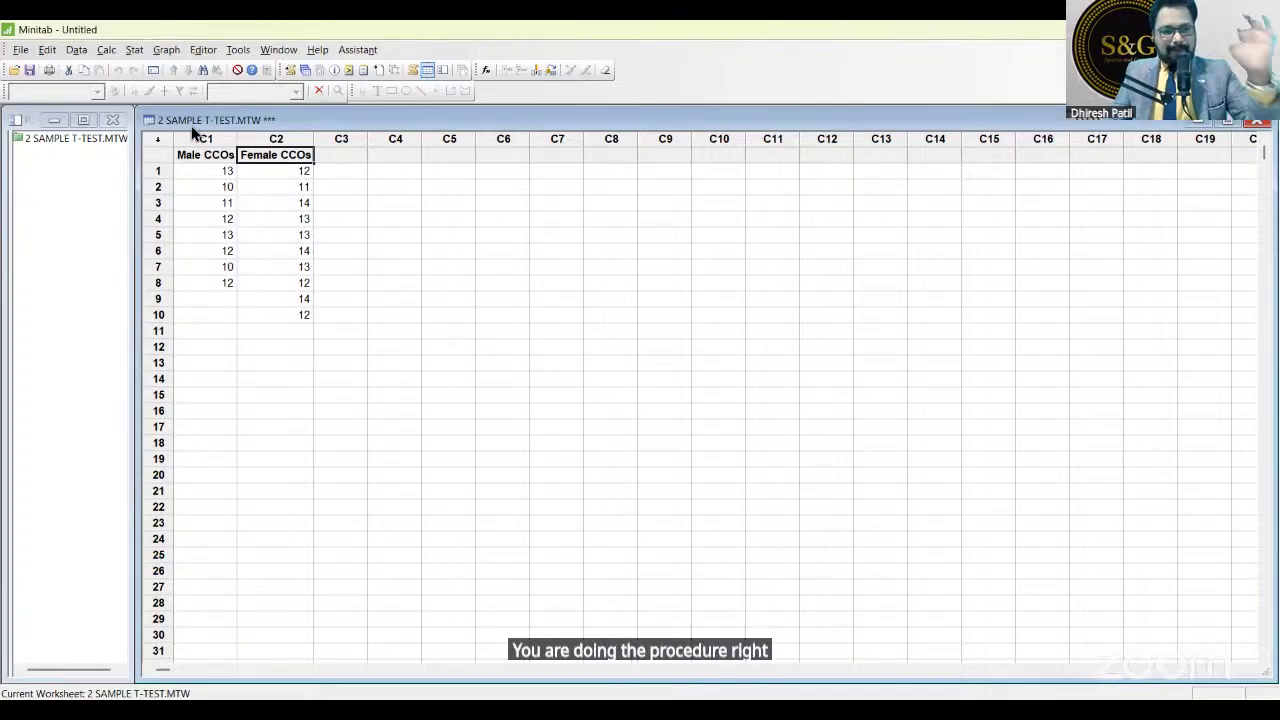
Return to the session results and handwrite the male average 11.63 beside them, with the label X-bar M above it.
{"action": "left_click", "coordinate": [290, 69]}
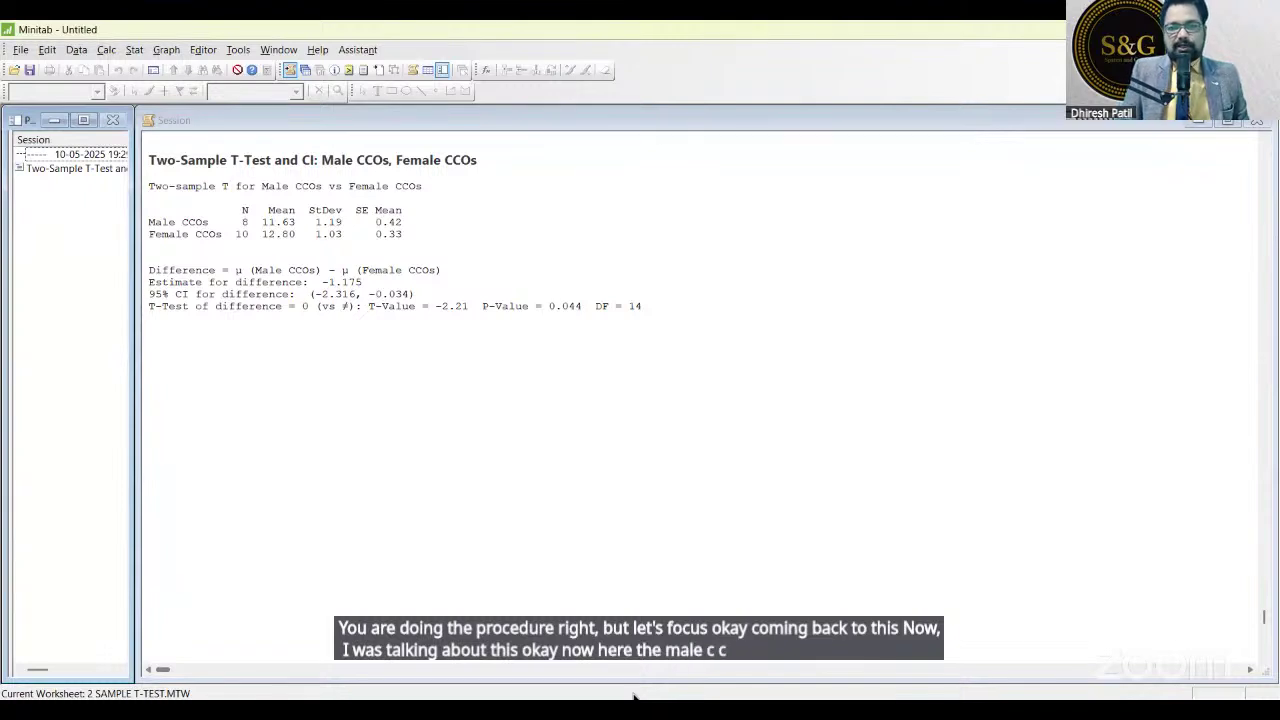
{"action": "left_click_drag", "start_coordinate": [664, 198], "coordinate": [664, 228]}
{"action": "left_click", "coordinate": [686, 224]}
{"action": "mouse_move", "coordinate": [675, 200]}
{"action": "left_mouse_down"}
{"action": "mouse_move", "coordinate": [675, 228]}
{"action": "mouse_move", "coordinate": [691, 222]}
{"action": "left_mouse_up"}
{"action": "mouse_move", "coordinate": [718, 211]}
{"action": "left_mouse_down"}
{"action": "mouse_move", "coordinate": [729, 206]}
{"action": "mouse_move", "coordinate": [721, 227]}
{"action": "left_mouse_up"}
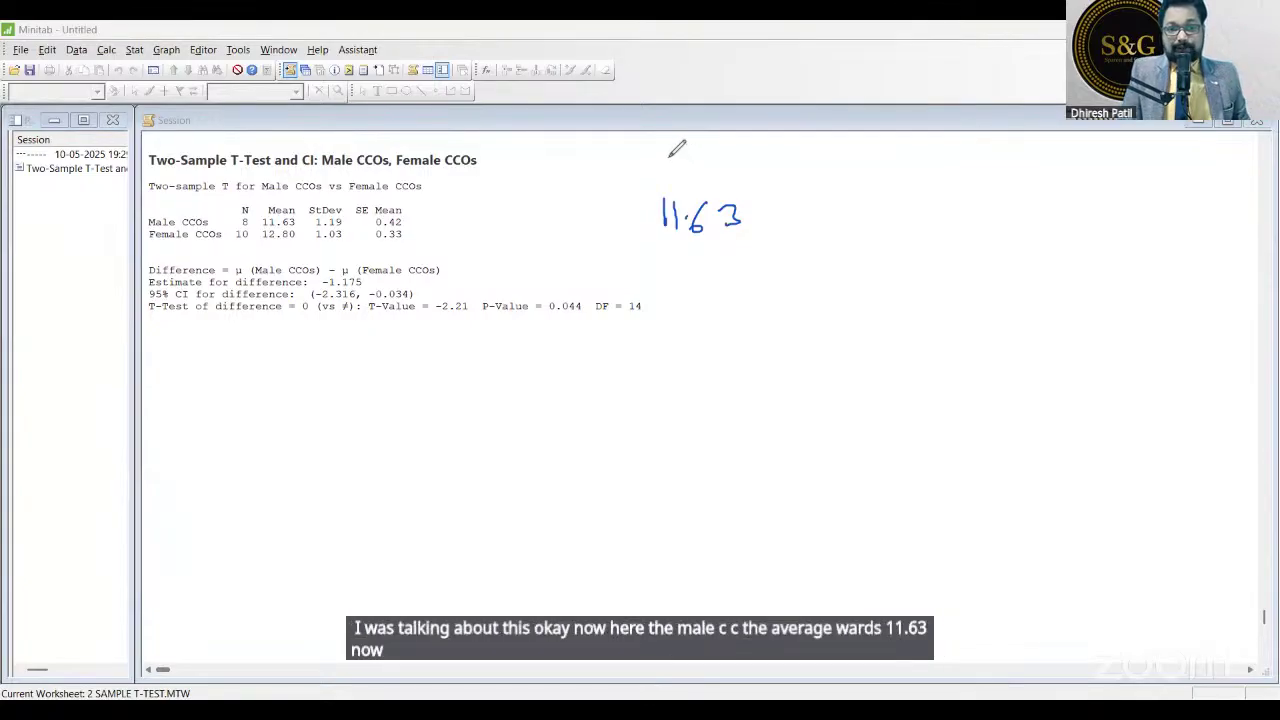
{"action": "mouse_move", "coordinate": [667, 155]}
{"action": "left_mouse_down"}
{"action": "mouse_move", "coordinate": [686, 172]}
{"action": "mouse_move", "coordinate": [668, 172]}
{"action": "mouse_move", "coordinate": [690, 150]}
{"action": "mouse_move", "coordinate": [695, 176]}
{"action": "mouse_move", "coordinate": [722, 176]}
{"action": "left_mouse_up"}
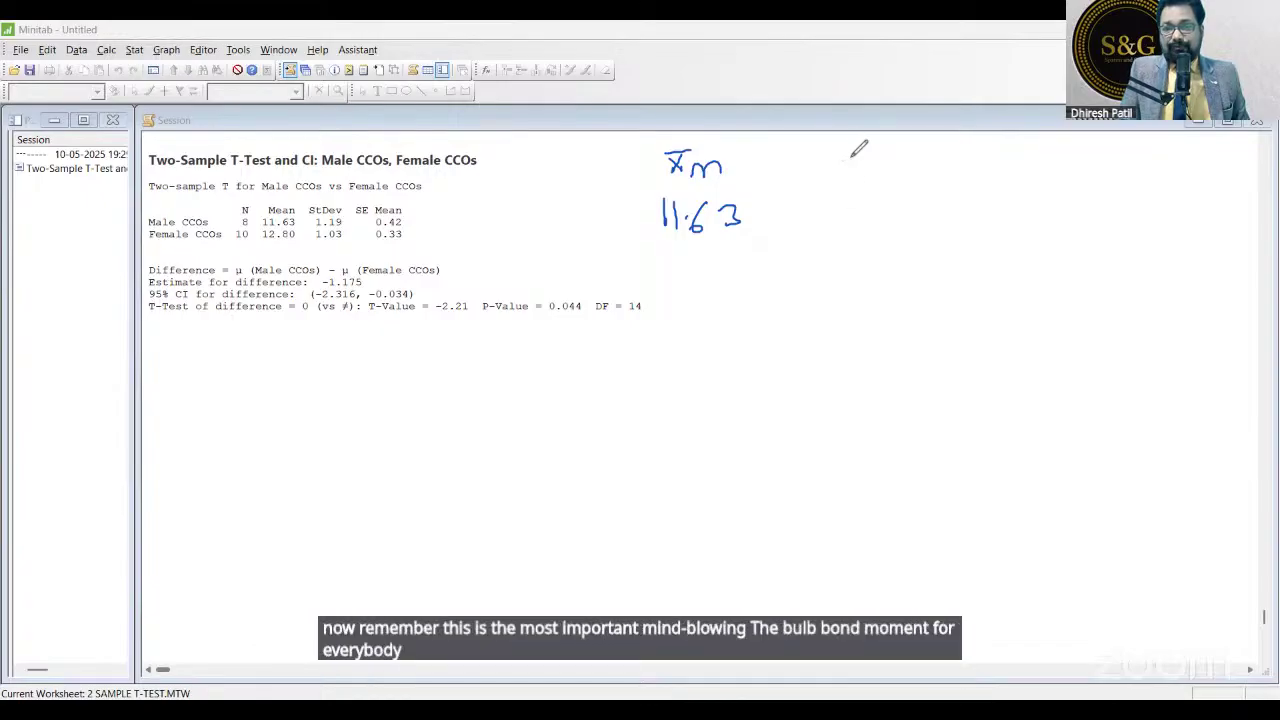
Handwrite the label X-bar F with the female average 12.80 below it, and put a not-equal sign between the two averages.
{"action": "left_click_drag", "start_coordinate": [844, 153], "coordinate": [858, 172]}
{"action": "left_click_drag", "start_coordinate": [858, 153], "coordinate": [843, 172]}
{"action": "mouse_move", "coordinate": [836, 143]}
{"action": "left_mouse_down"}
{"action": "mouse_move", "coordinate": [866, 142]}
{"action": "mouse_move", "coordinate": [874, 178]}
{"action": "left_mouse_up"}
{"action": "mouse_move", "coordinate": [874, 160]}
{"action": "left_mouse_down"}
{"action": "mouse_move", "coordinate": [882, 168]}
{"action": "mouse_move", "coordinate": [839, 216]}
{"action": "left_mouse_up"}
{"action": "mouse_move", "coordinate": [847, 200]}
{"action": "left_mouse_down"}
{"action": "mouse_move", "coordinate": [869, 214]}
{"action": "mouse_move", "coordinate": [905, 198]}
{"action": "left_mouse_up"}
{"action": "left_click", "coordinate": [873, 205]}
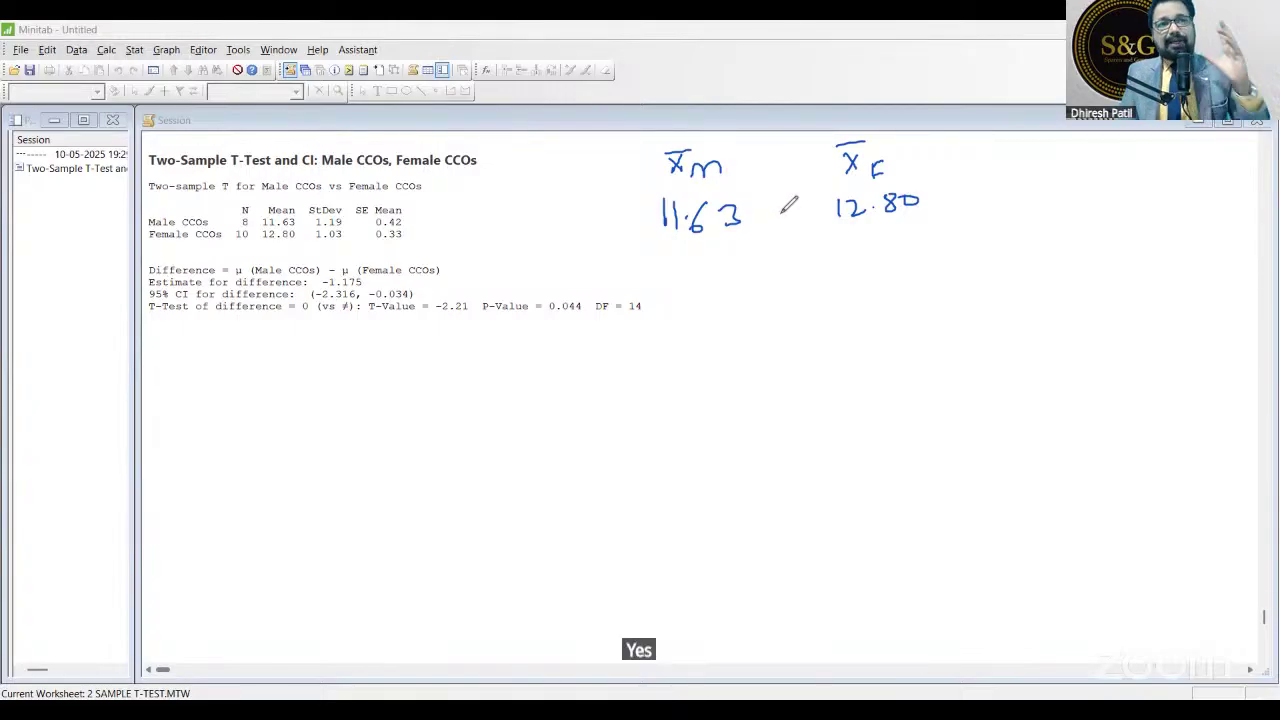
{"action": "mouse_move", "coordinate": [778, 204]}
{"action": "left_mouse_down"}
{"action": "mouse_move", "coordinate": [807, 202]}
{"action": "mouse_move", "coordinate": [787, 233]}
{"action": "left_mouse_up"}
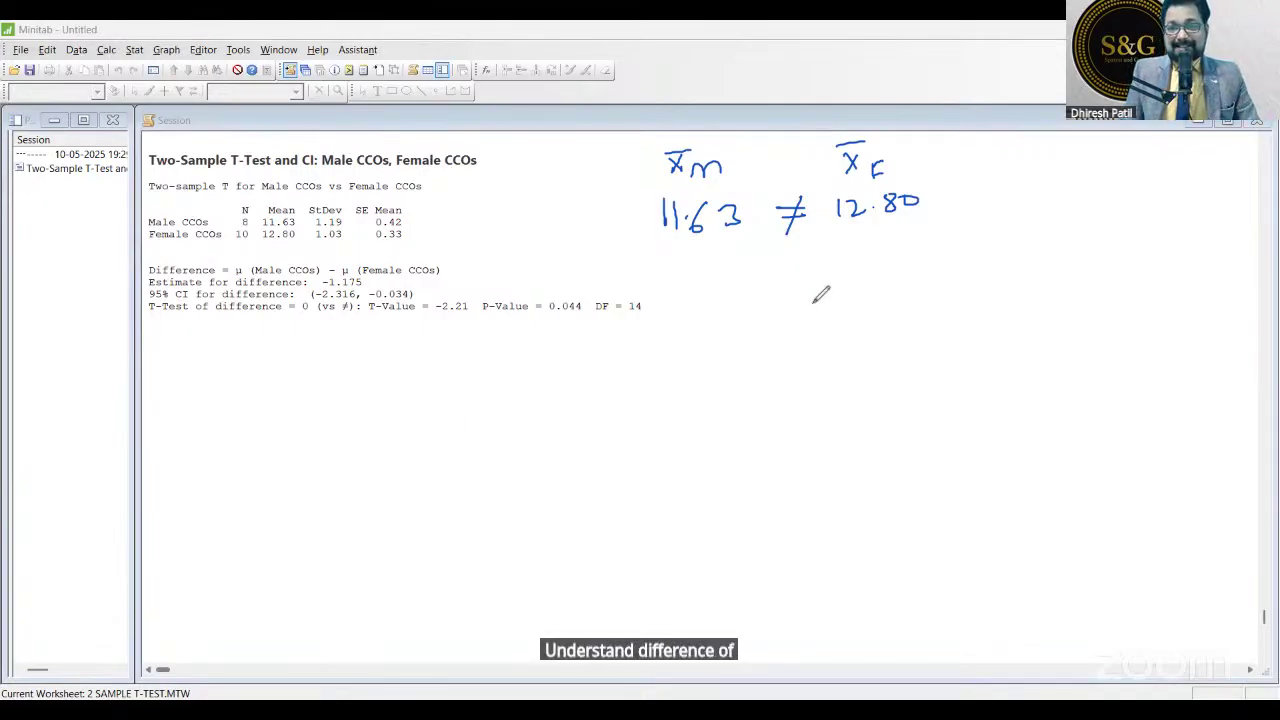
Handwrite the word Sample below the averages, with an arrow leading from it to the word Population.
{"action": "mouse_move", "coordinate": [812, 296]}
{"action": "left_mouse_down"}
{"action": "mouse_move", "coordinate": [800, 320]}
{"action": "mouse_move", "coordinate": [837, 298]}
{"action": "mouse_move", "coordinate": [886, 296]}
{"action": "mouse_move", "coordinate": [888, 322]}
{"action": "mouse_move", "coordinate": [918, 318]}
{"action": "left_mouse_up"}
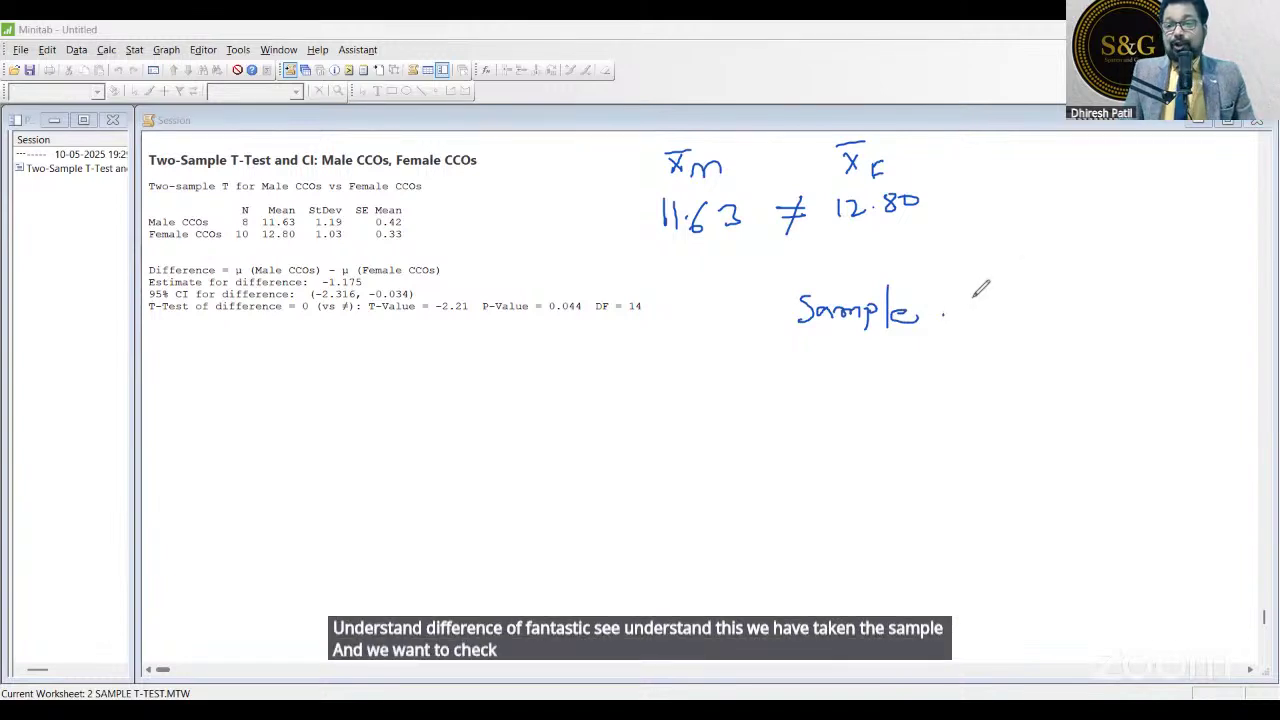
{"action": "mouse_move", "coordinate": [943, 315]}
{"action": "left_mouse_down"}
{"action": "mouse_move", "coordinate": [1030, 295]}
{"action": "mouse_move", "coordinate": [1024, 306]}
{"action": "mouse_move", "coordinate": [1070, 316]}
{"action": "mouse_move", "coordinate": [1073, 299]}
{"action": "left_mouse_up"}
{"action": "mouse_move", "coordinate": [1102, 292]}
{"action": "left_mouse_down"}
{"action": "mouse_move", "coordinate": [1178, 270]}
{"action": "mouse_move", "coordinate": [1219, 297]}
{"action": "left_mouse_up"}
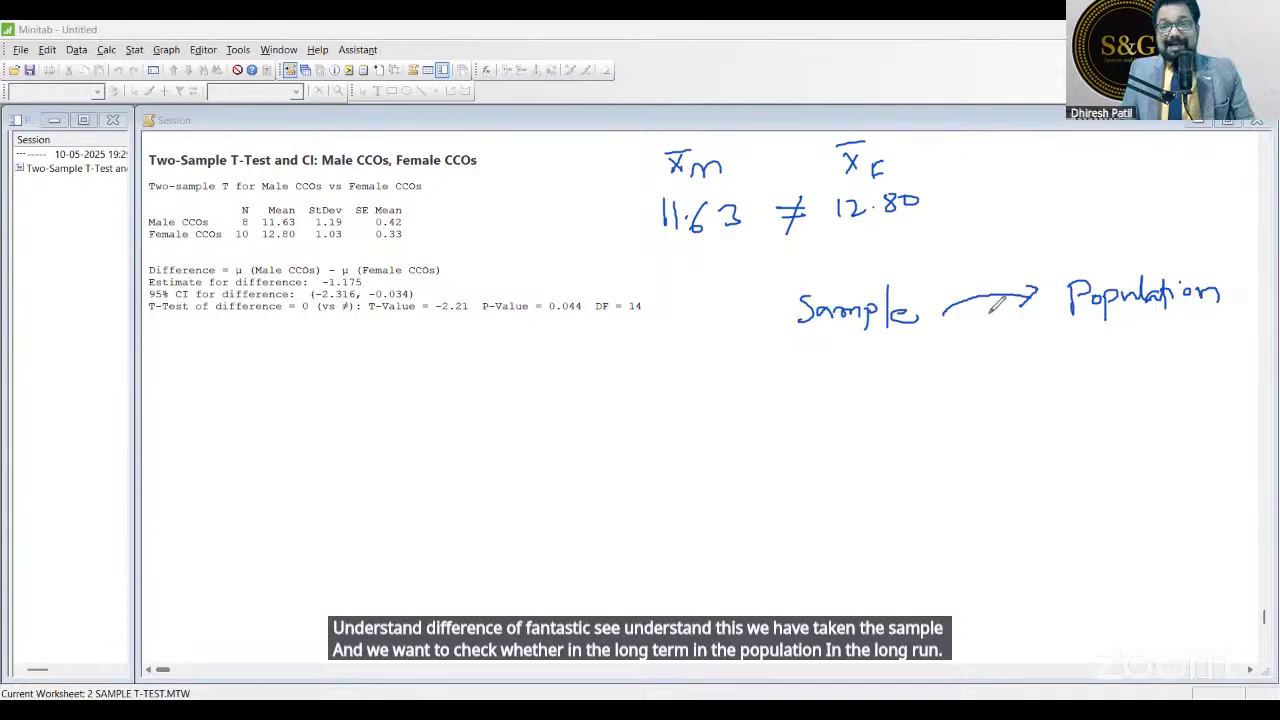
Bracket the two handwritten averages together, and circle the word Population and the P-Value in the test results.
{"action": "mouse_move", "coordinate": [720, 238]}
{"action": "left_mouse_down"}
{"action": "mouse_move", "coordinate": [724, 252]}
{"action": "mouse_move", "coordinate": [848, 251]}
{"action": "mouse_move", "coordinate": [858, 237]}
{"action": "left_mouse_up"}
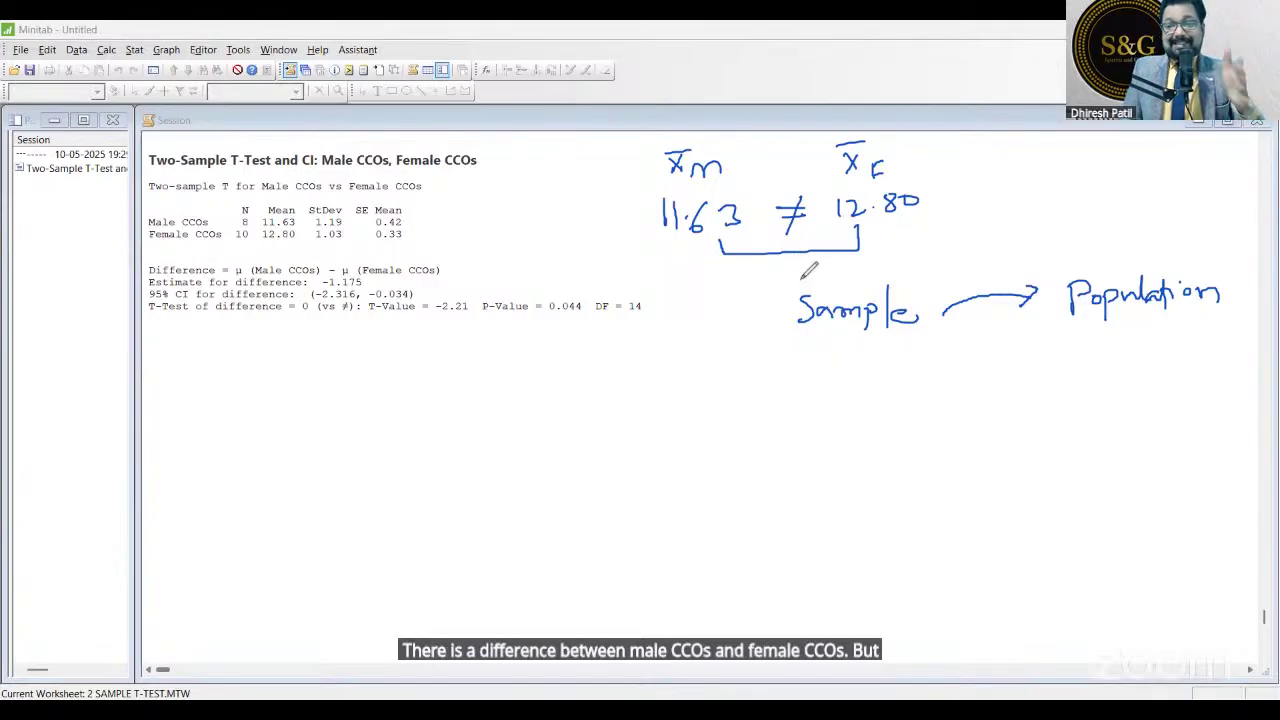
{"action": "mouse_move", "coordinate": [1218, 268]}
{"action": "left_mouse_down"}
{"action": "mouse_move", "coordinate": [1062, 260]}
{"action": "mouse_move", "coordinate": [1100, 335]}
{"action": "mouse_move", "coordinate": [1250, 305]}
{"action": "mouse_move", "coordinate": [1210, 262]}
{"action": "left_mouse_up"}
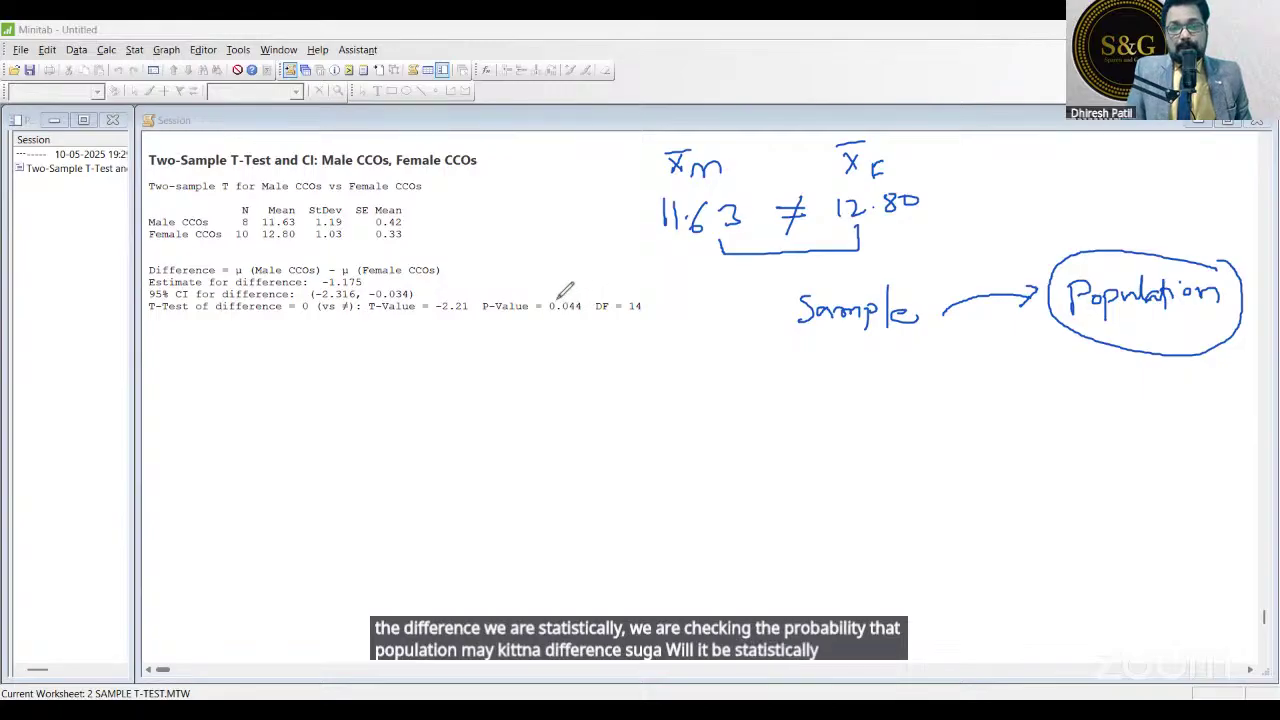
{"action": "mouse_move", "coordinate": [590, 290]}
{"action": "left_mouse_down"}
{"action": "mouse_move", "coordinate": [522, 268]}
{"action": "mouse_move", "coordinate": [472, 302]}
{"action": "mouse_move", "coordinate": [502, 330]}
{"action": "mouse_move", "coordinate": [580, 336]}
{"action": "left_mouse_up"}
{"action": "left_click_drag", "start_coordinate": [591, 288], "coordinate": [588, 336]}
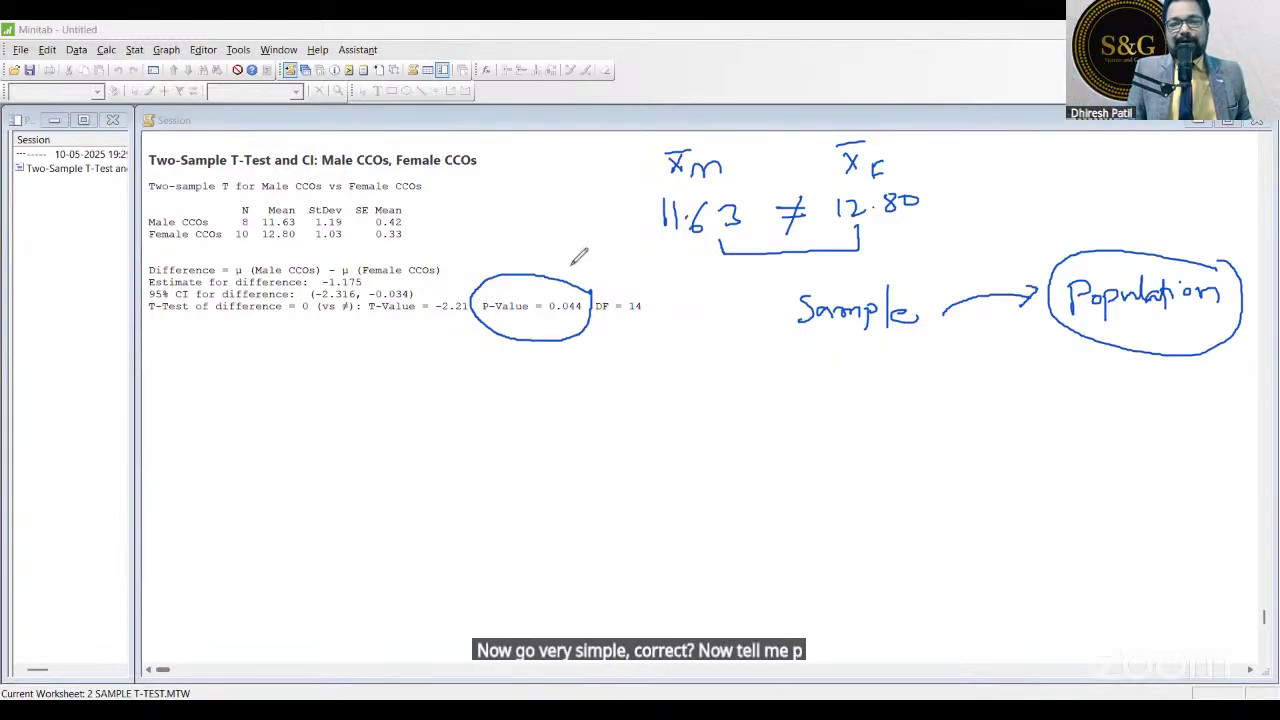
Handwrite P = 0.044 beneath the test results, with the rule "P Low Null Go" on the line below.
{"action": "mouse_move", "coordinate": [655, 342]}
{"action": "left_mouse_down"}
{"action": "mouse_move", "coordinate": [656, 370]}
{"action": "mouse_move", "coordinate": [721, 345]}
{"action": "mouse_move", "coordinate": [756, 348]}
{"action": "left_mouse_up"}
{"action": "left_click", "coordinate": [737, 347]}
{"action": "left_click_drag", "start_coordinate": [771, 346], "coordinate": [778, 362]}
{"action": "left_click_drag", "start_coordinate": [792, 346], "coordinate": [802, 369]}
{"action": "left_click_drag", "start_coordinate": [729, 346], "coordinate": [715, 352]}
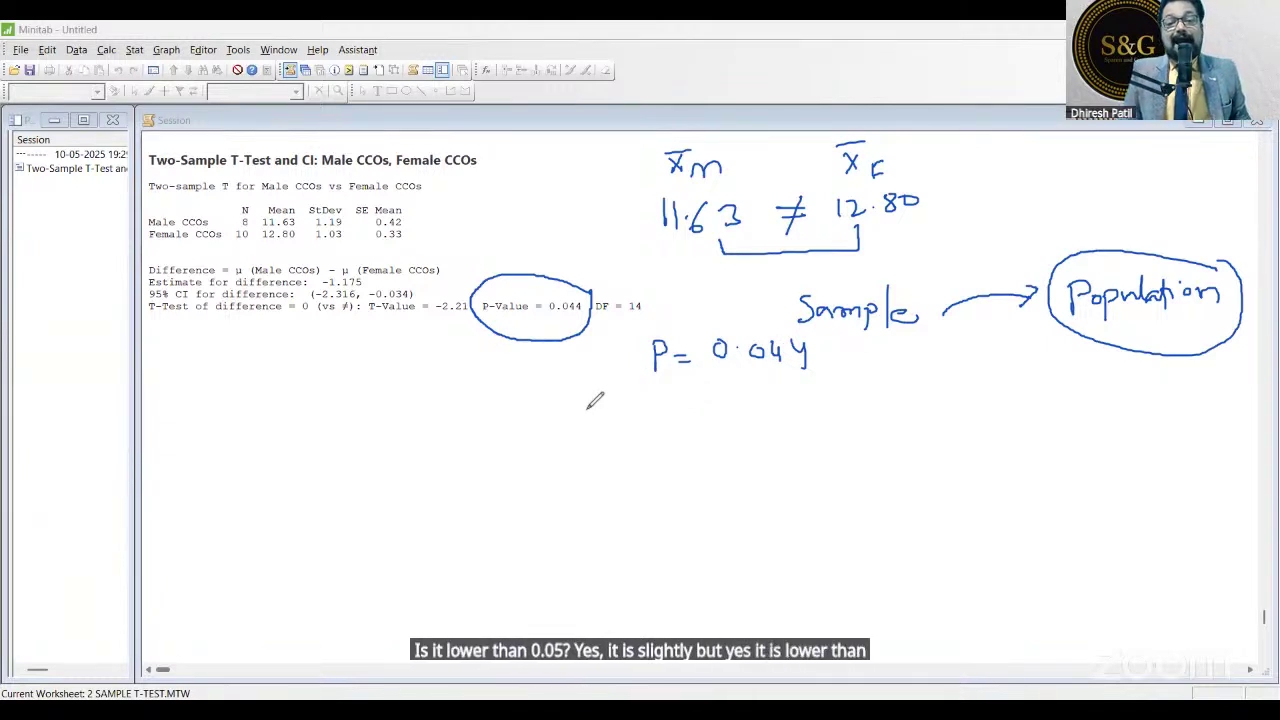
{"action": "mouse_move", "coordinate": [584, 392]}
{"action": "left_mouse_down"}
{"action": "mouse_move", "coordinate": [655, 405]}
{"action": "mouse_move", "coordinate": [792, 390]}
{"action": "mouse_move", "coordinate": [868, 400]}
{"action": "left_mouse_up"}
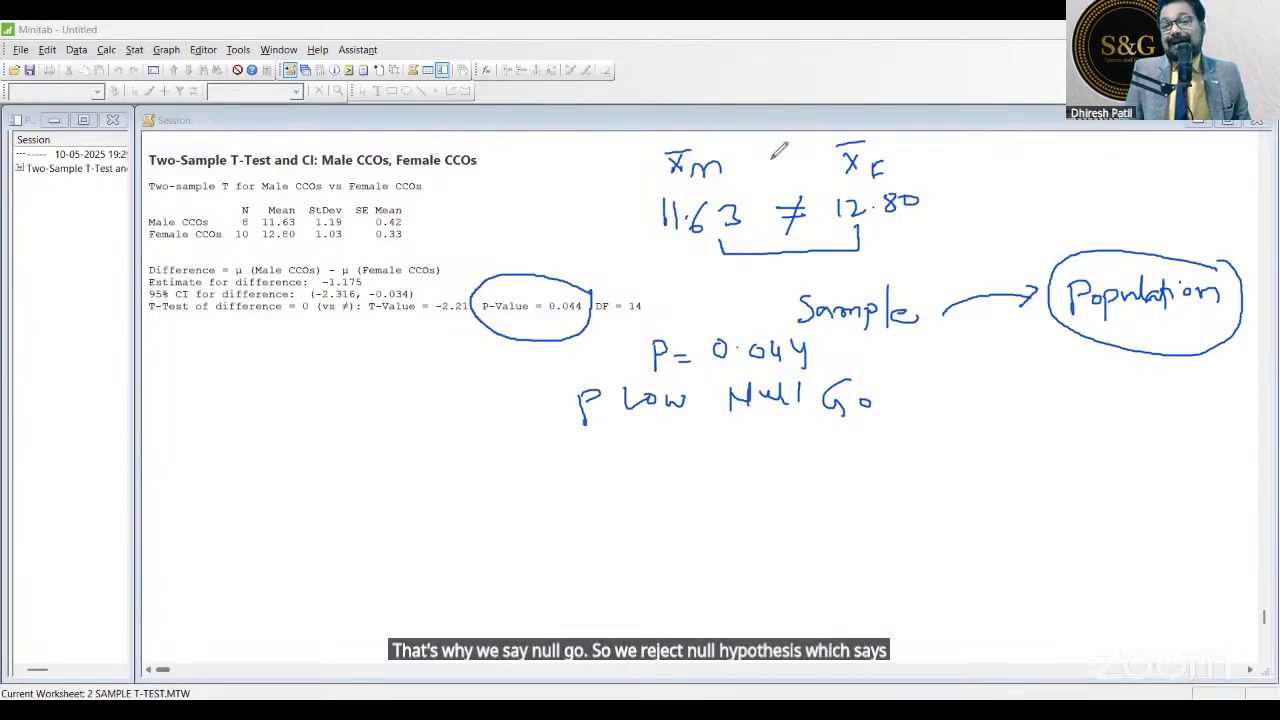
Put an equals sign between the X-bar M and X-bar F labels, and draw two lines beneath the handwritten 0.044.
{"action": "left_click_drag", "start_coordinate": [757, 160], "coordinate": [788, 170]}
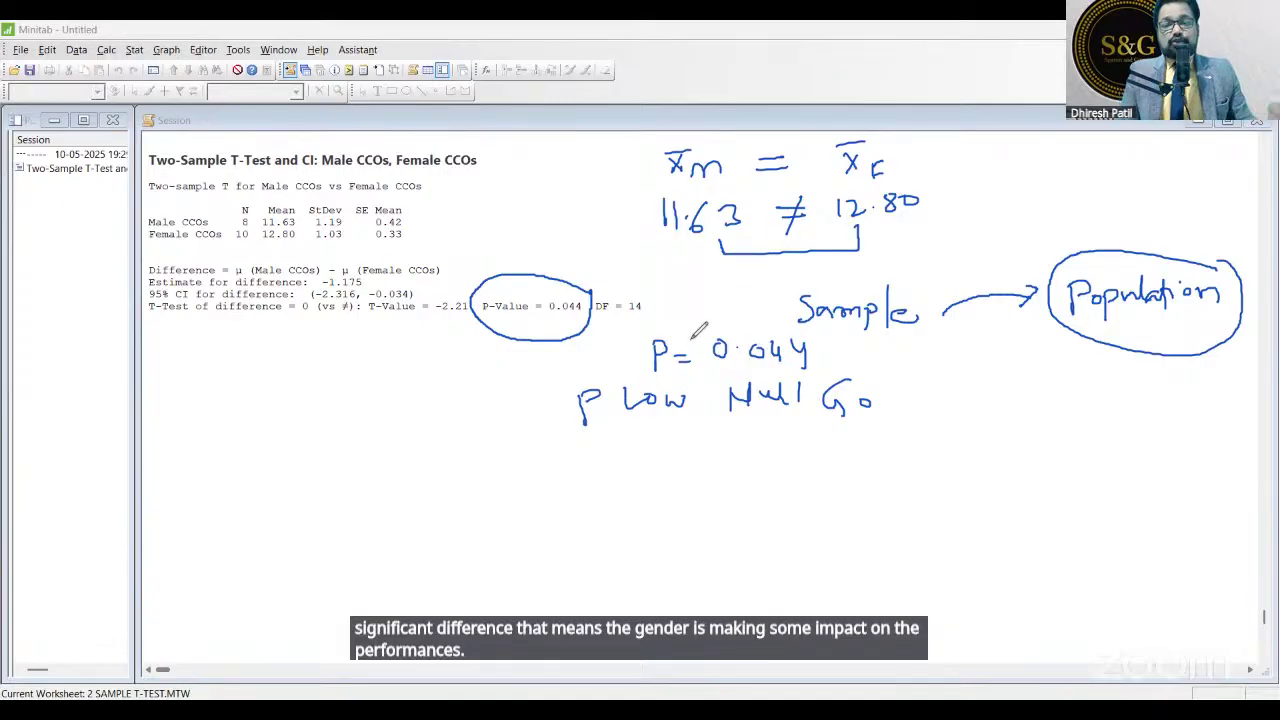
{"action": "left_click_drag", "start_coordinate": [722, 374], "coordinate": [842, 368]}
{"action": "left_click_drag", "start_coordinate": [722, 387], "coordinate": [825, 376]}
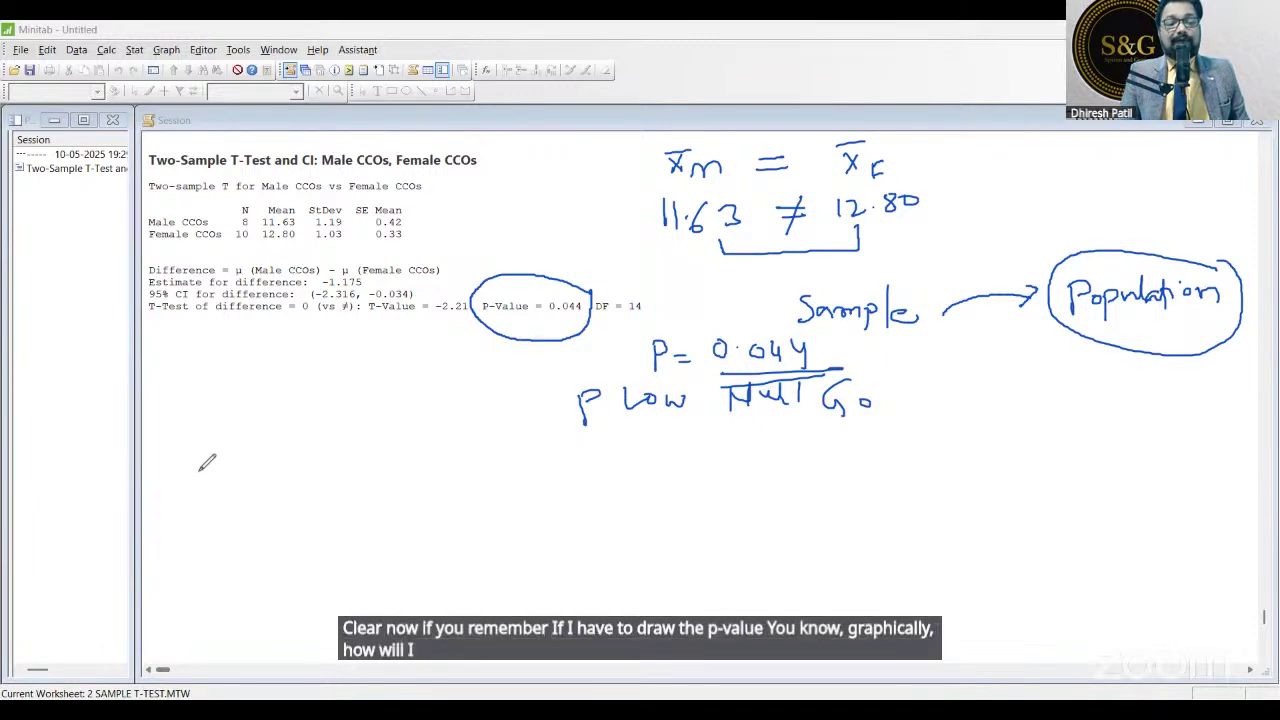
Draw two overlapping bell curves below the test results, with centre lines and the averages 11.63 and 12.80 beneath them.
{"action": "mouse_move", "coordinate": [198, 475]}
{"action": "left_mouse_down"}
{"action": "mouse_move", "coordinate": [230, 466]}
{"action": "mouse_move", "coordinate": [312, 355]}
{"action": "mouse_move", "coordinate": [352, 378]}
{"action": "mouse_move", "coordinate": [406, 462]}
{"action": "left_mouse_up"}
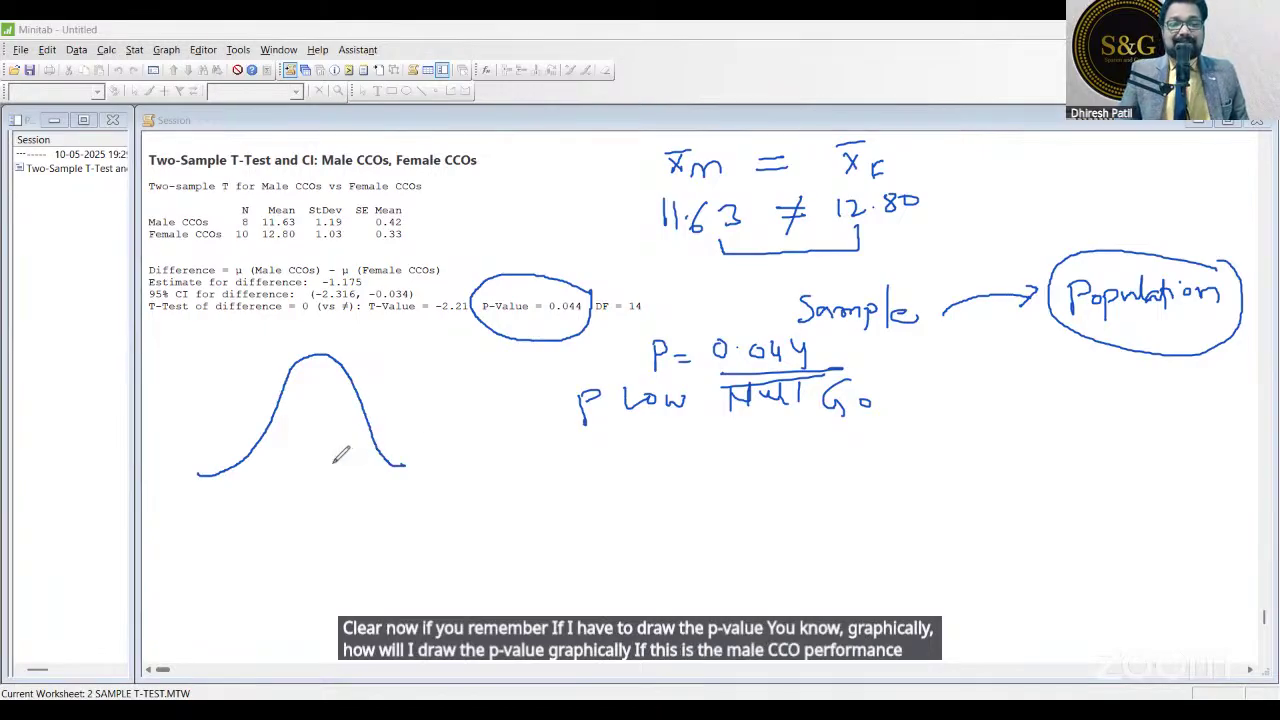
{"action": "mouse_move", "coordinate": [335, 461]}
{"action": "left_mouse_down"}
{"action": "mouse_move", "coordinate": [395, 398]}
{"action": "mouse_move", "coordinate": [440, 385]}
{"action": "mouse_move", "coordinate": [490, 460]}
{"action": "left_mouse_up"}
{"action": "mouse_move", "coordinate": [320, 343]}
{"action": "left_mouse_down"}
{"action": "mouse_move", "coordinate": [317, 462]}
{"action": "mouse_move", "coordinate": [361, 476]}
{"action": "mouse_move", "coordinate": [291, 511]}
{"action": "mouse_move", "coordinate": [348, 509]}
{"action": "left_mouse_up"}
{"action": "mouse_move", "coordinate": [418, 345]}
{"action": "left_mouse_down"}
{"action": "mouse_move", "coordinate": [427, 447]}
{"action": "mouse_move", "coordinate": [506, 468]}
{"action": "left_mouse_up"}
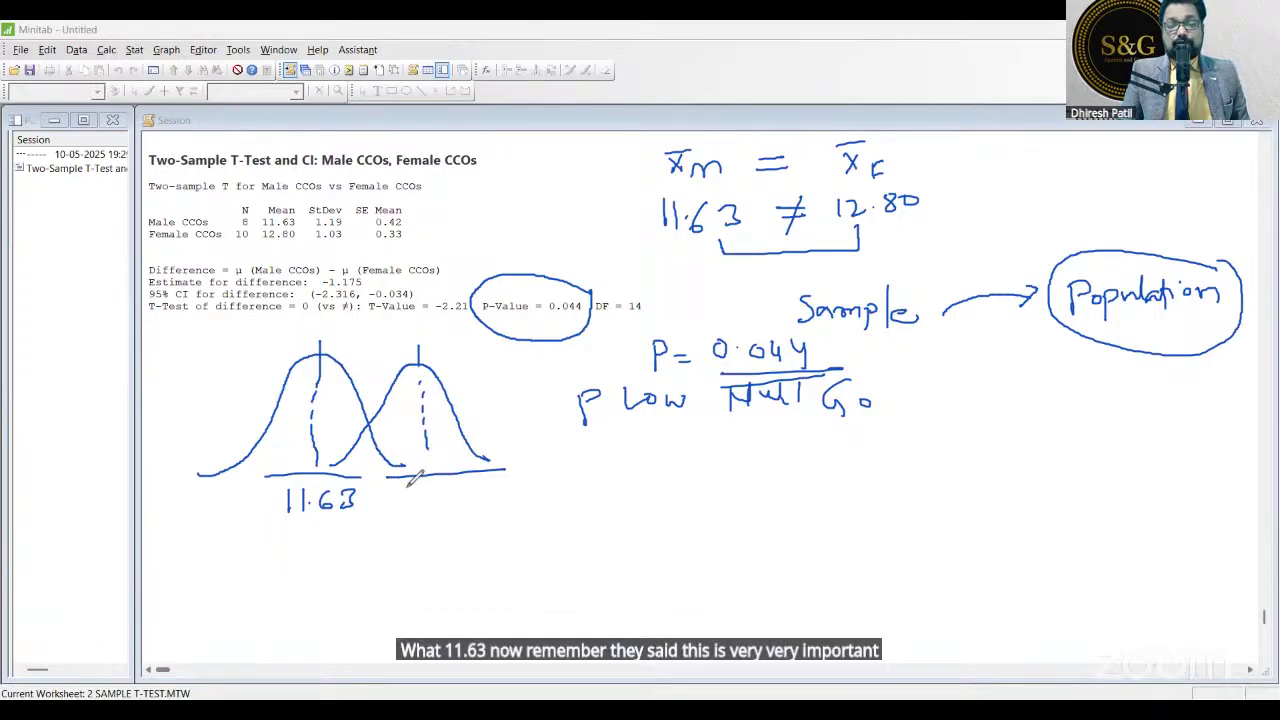
{"action": "mouse_move", "coordinate": [406, 488]}
{"action": "left_mouse_down"}
{"action": "mouse_move", "coordinate": [405, 508]}
{"action": "mouse_move", "coordinate": [455, 505]}
{"action": "mouse_move", "coordinate": [470, 482]}
{"action": "mouse_move", "coordinate": [462, 489]}
{"action": "left_mouse_up"}
{"action": "left_click", "coordinate": [440, 498]}
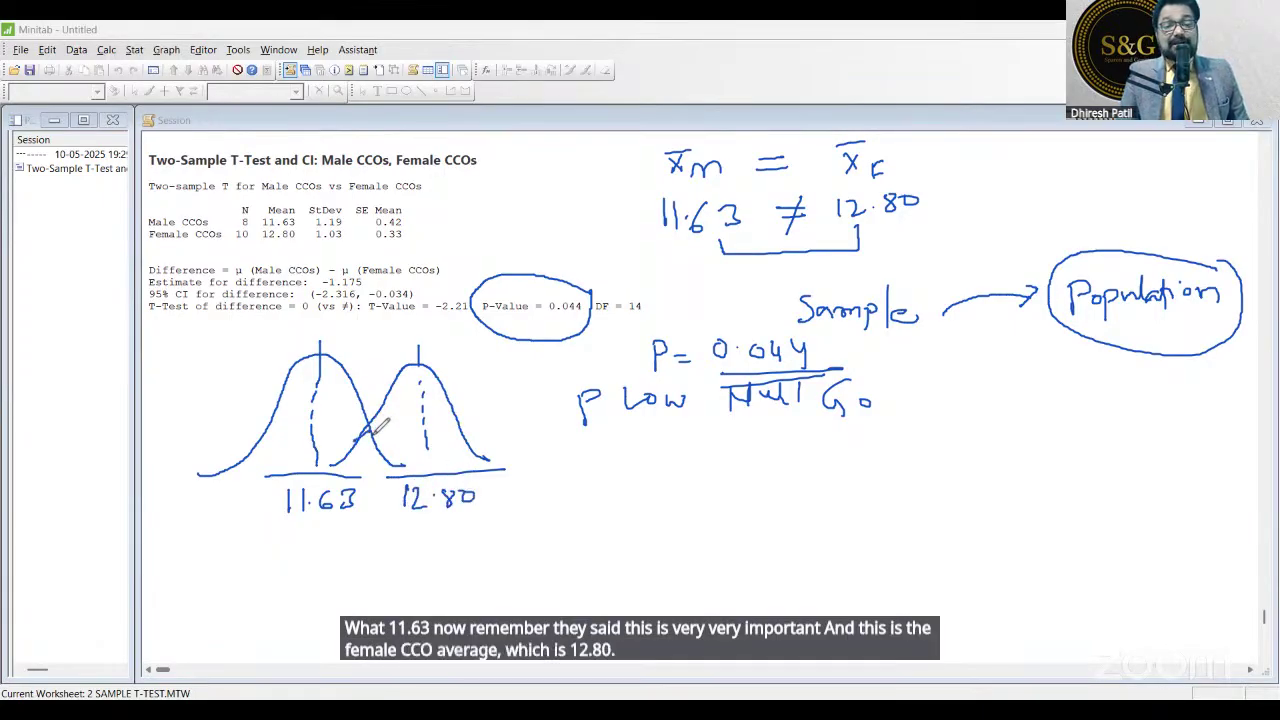
Shade the overlap of the two curves, and handwrite 0.044 with 4.4 % below it in the free area.
{"action": "mouse_move", "coordinate": [356, 446]}
{"action": "left_mouse_down"}
{"action": "mouse_move", "coordinate": [390, 424]}
{"action": "mouse_move", "coordinate": [404, 462]}
{"action": "left_mouse_up"}
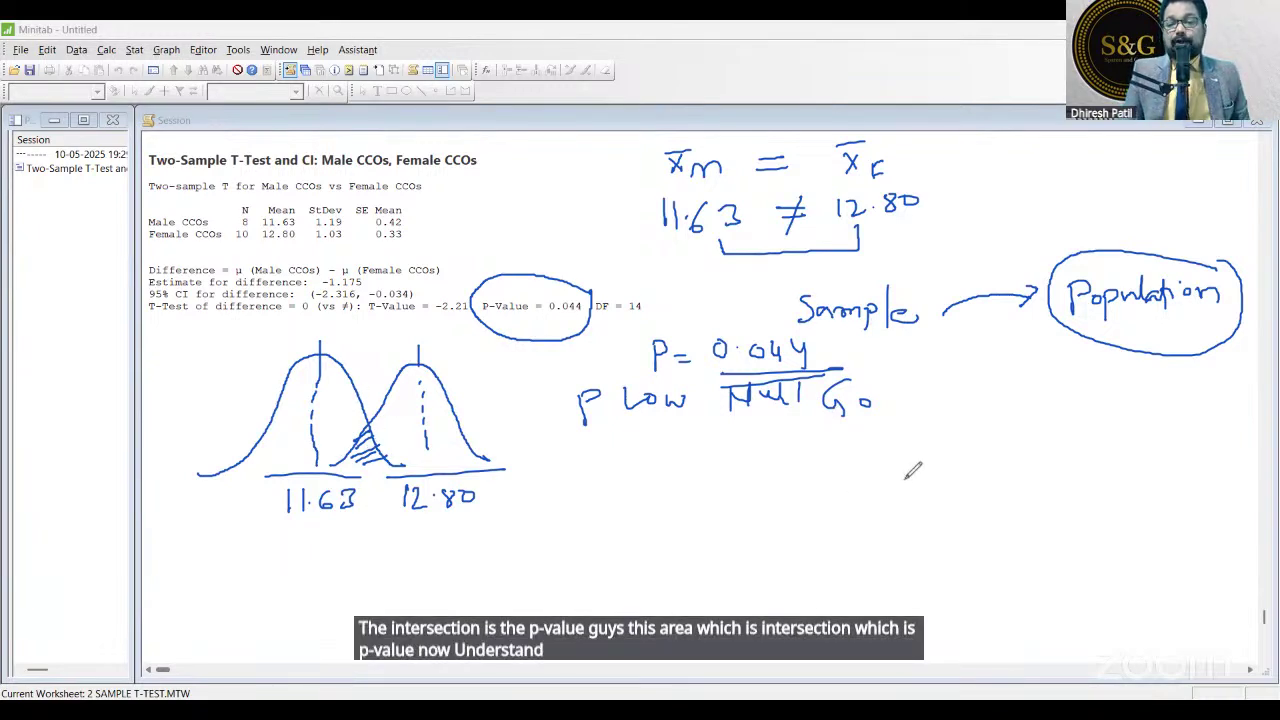
{"action": "mouse_move", "coordinate": [845, 477]}
{"action": "left_mouse_down"}
{"action": "mouse_move", "coordinate": [928, 492]}
{"action": "mouse_move", "coordinate": [866, 540]}
{"action": "mouse_move", "coordinate": [884, 528]}
{"action": "left_mouse_up"}
{"action": "left_click", "coordinate": [856, 488]}
{"action": "mouse_move", "coordinate": [898, 515]}
{"action": "left_mouse_down"}
{"action": "mouse_move", "coordinate": [907, 542]}
{"action": "mouse_move", "coordinate": [944, 513]}
{"action": "left_mouse_up"}
{"action": "mouse_move", "coordinate": [953, 511]}
{"action": "left_mouse_down"}
{"action": "mouse_move", "coordinate": [938, 538]}
{"action": "mouse_move", "coordinate": [957, 530]}
{"action": "left_mouse_up"}
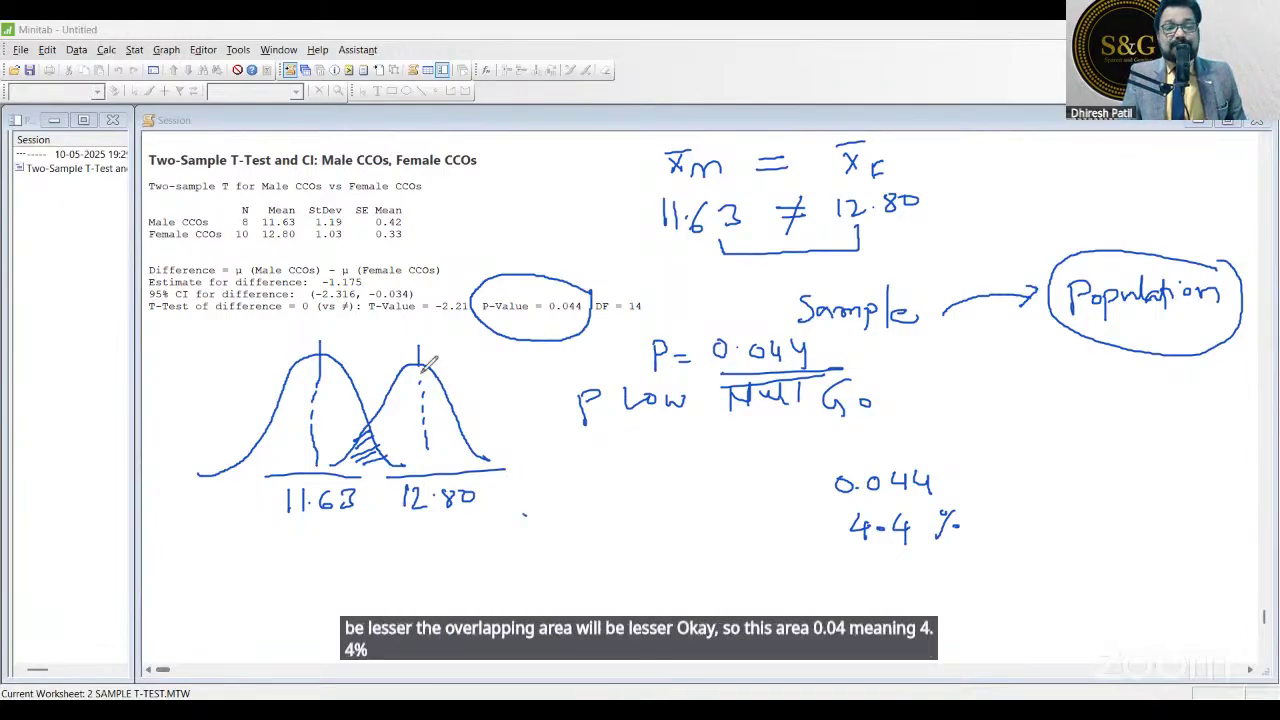
Draw a vertical line up from the shaded overlap labelled 4.4%, and a double-headed arrow between the two curve peaks.
{"action": "left_click_drag", "start_coordinate": [374, 345], "coordinate": [372, 460]}
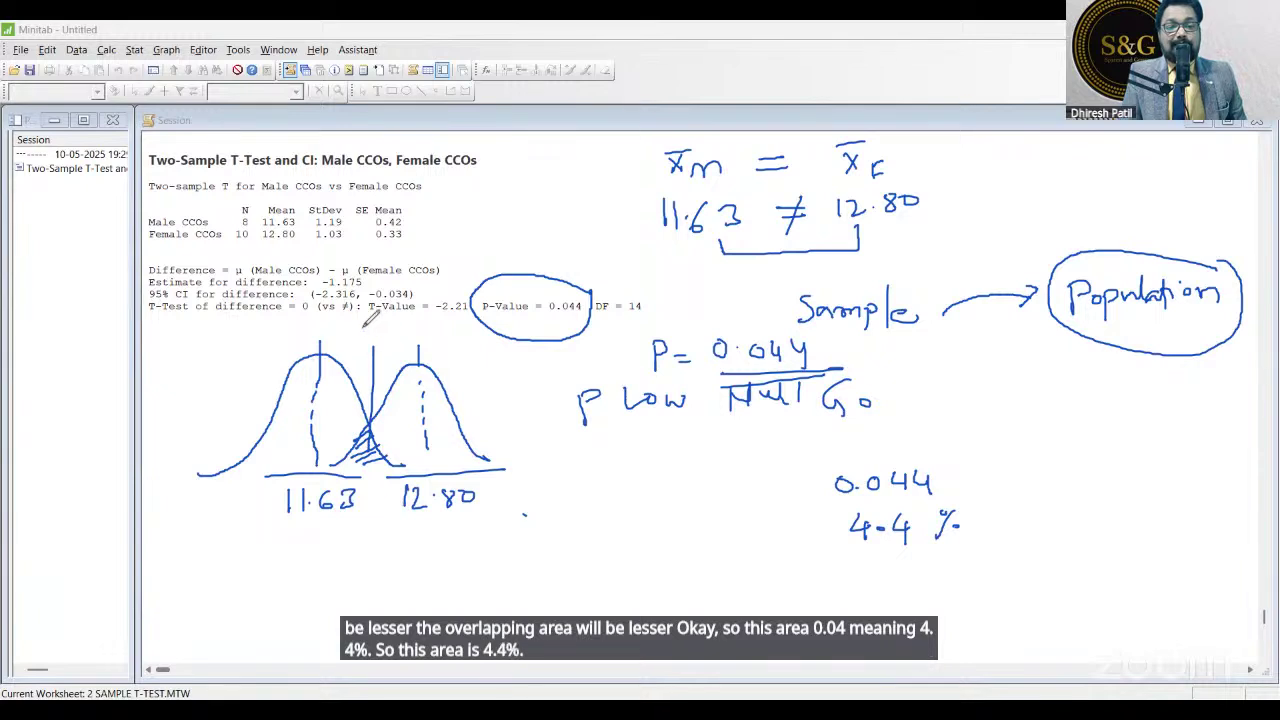
{"action": "mouse_move", "coordinate": [362, 318]}
{"action": "left_mouse_down"}
{"action": "mouse_move", "coordinate": [380, 330]}
{"action": "mouse_move", "coordinate": [405, 318]}
{"action": "left_mouse_up"}
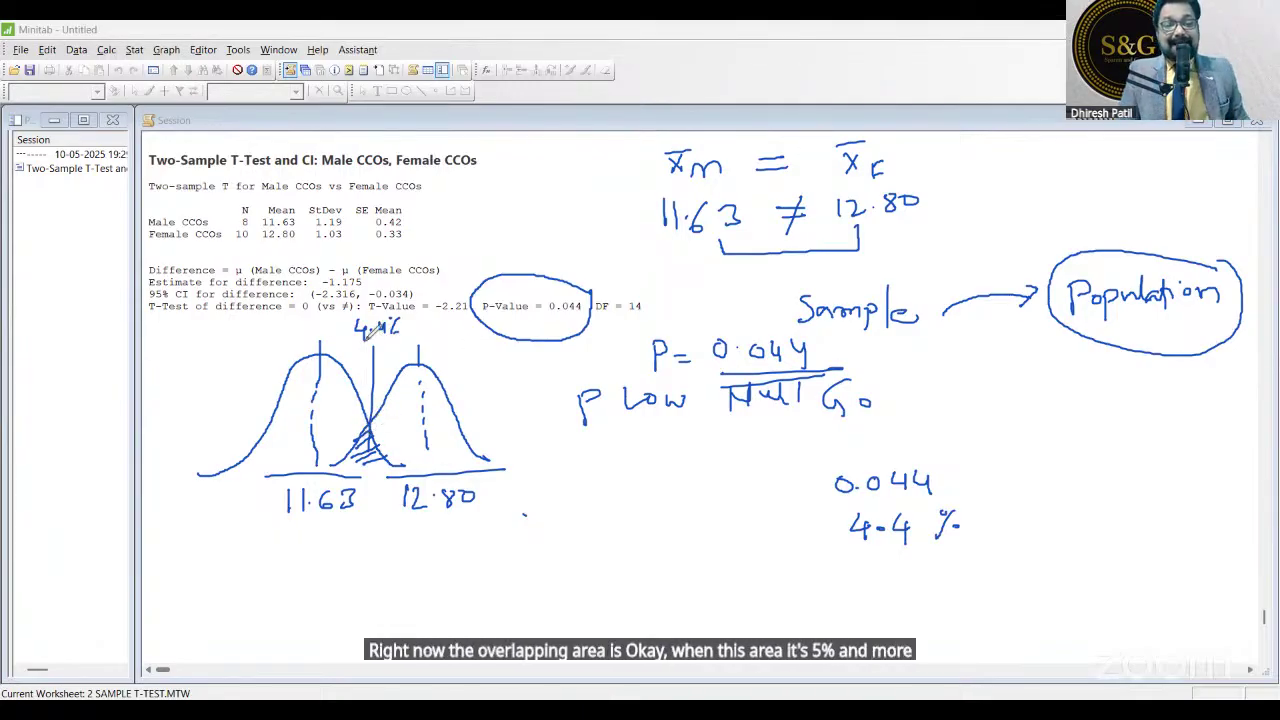
{"action": "mouse_move", "coordinate": [322, 346]}
{"action": "left_mouse_down"}
{"action": "mouse_move", "coordinate": [418, 346]}
{"action": "mouse_move", "coordinate": [332, 352]}
{"action": "left_mouse_up"}
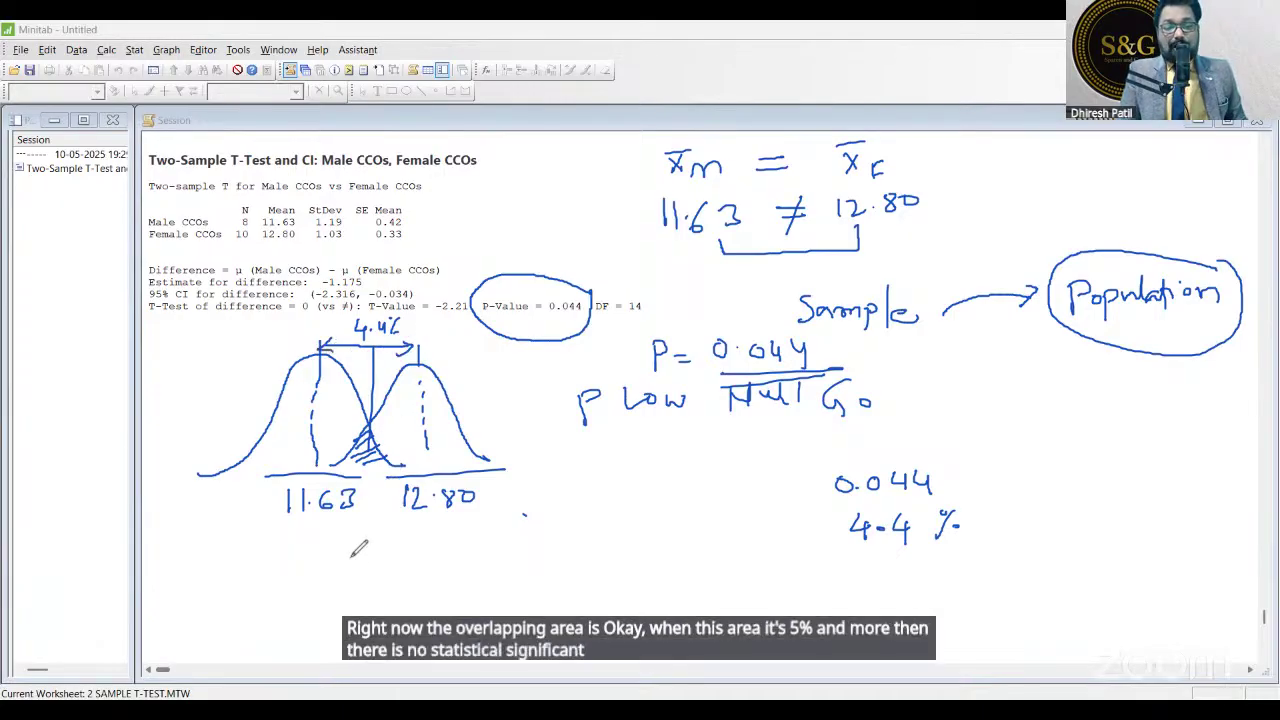
Sketch a second, closer pair of overlapping bell curves under the first, with centre lines and the averages 11.63 and 11.8.
{"action": "mouse_move", "coordinate": [248, 617]}
{"action": "left_mouse_down"}
{"action": "mouse_move", "coordinate": [334, 533]}
{"action": "mouse_move", "coordinate": [402, 603]}
{"action": "left_mouse_up"}
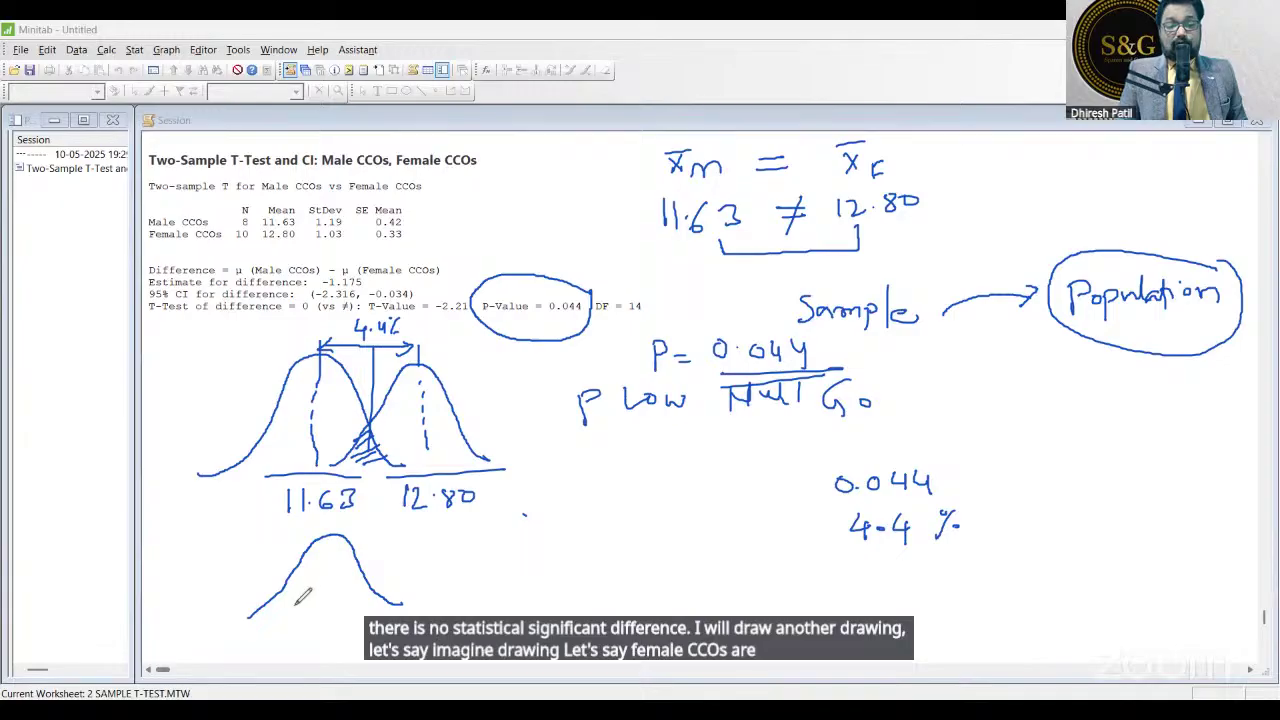
{"action": "mouse_move", "coordinate": [289, 609]}
{"action": "left_mouse_down"}
{"action": "mouse_move", "coordinate": [362, 528]}
{"action": "mouse_move", "coordinate": [398, 528]}
{"action": "mouse_move", "coordinate": [444, 600]}
{"action": "left_mouse_up"}
{"action": "left_click_drag", "start_coordinate": [326, 530], "coordinate": [323, 572]}
{"action": "left_click_drag", "start_coordinate": [323, 580], "coordinate": [322, 598]}
{"action": "mouse_move", "coordinate": [260, 627]}
{"action": "left_mouse_down"}
{"action": "mouse_move", "coordinate": [346, 623]}
{"action": "mouse_move", "coordinate": [299, 646]}
{"action": "mouse_move", "coordinate": [339, 645]}
{"action": "left_mouse_up"}
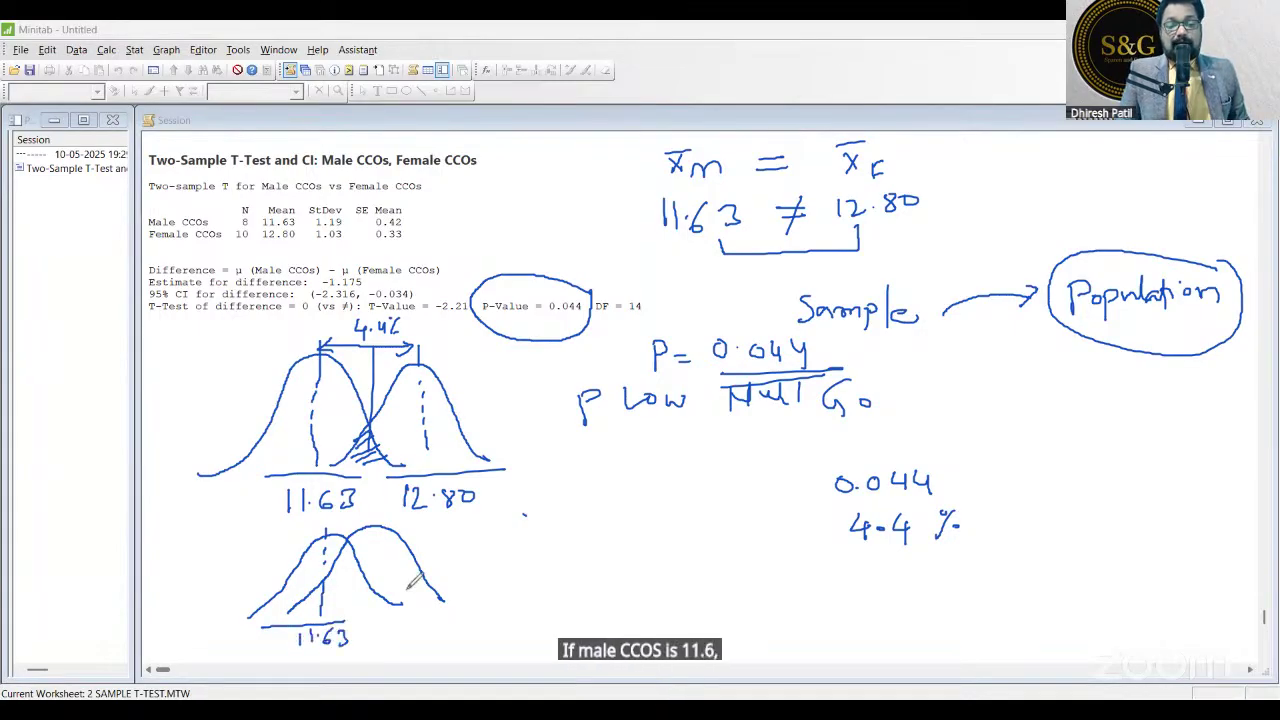
{"action": "left_click_drag", "start_coordinate": [378, 518], "coordinate": [379, 556]}
{"action": "mouse_move", "coordinate": [380, 580]}
{"action": "left_mouse_down"}
{"action": "mouse_move", "coordinate": [369, 646]}
{"action": "mouse_move", "coordinate": [382, 644]}
{"action": "left_mouse_up"}
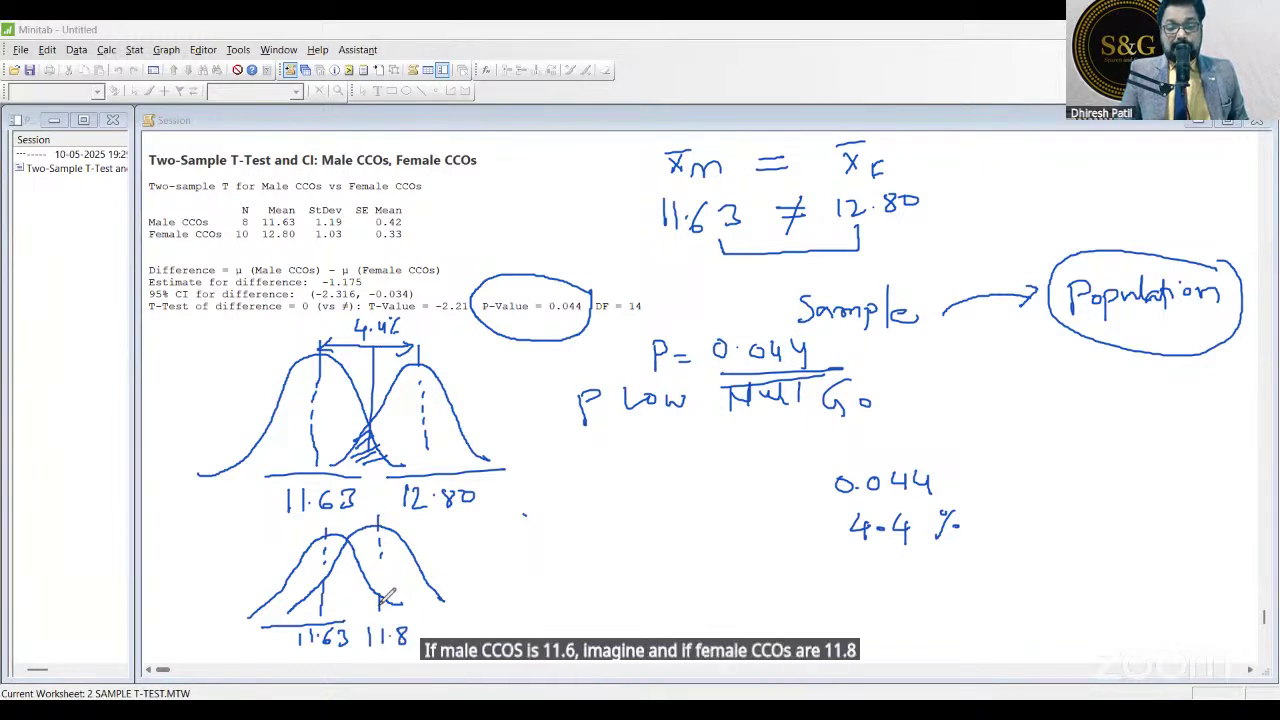
Hatch the large overlap of the second curve pair, and mark the distance between its centres with a double-headed arrow.
{"action": "left_click_drag", "start_coordinate": [368, 532], "coordinate": [336, 582]}
{"action": "left_click_drag", "start_coordinate": [350, 570], "coordinate": [302, 596]}
{"action": "mouse_move", "coordinate": [392, 572]}
{"action": "left_mouse_down"}
{"action": "mouse_move", "coordinate": [304, 614]}
{"action": "mouse_move", "coordinate": [318, 618]}
{"action": "left_mouse_up"}
{"action": "left_click_drag", "start_coordinate": [390, 514], "coordinate": [372, 553]}
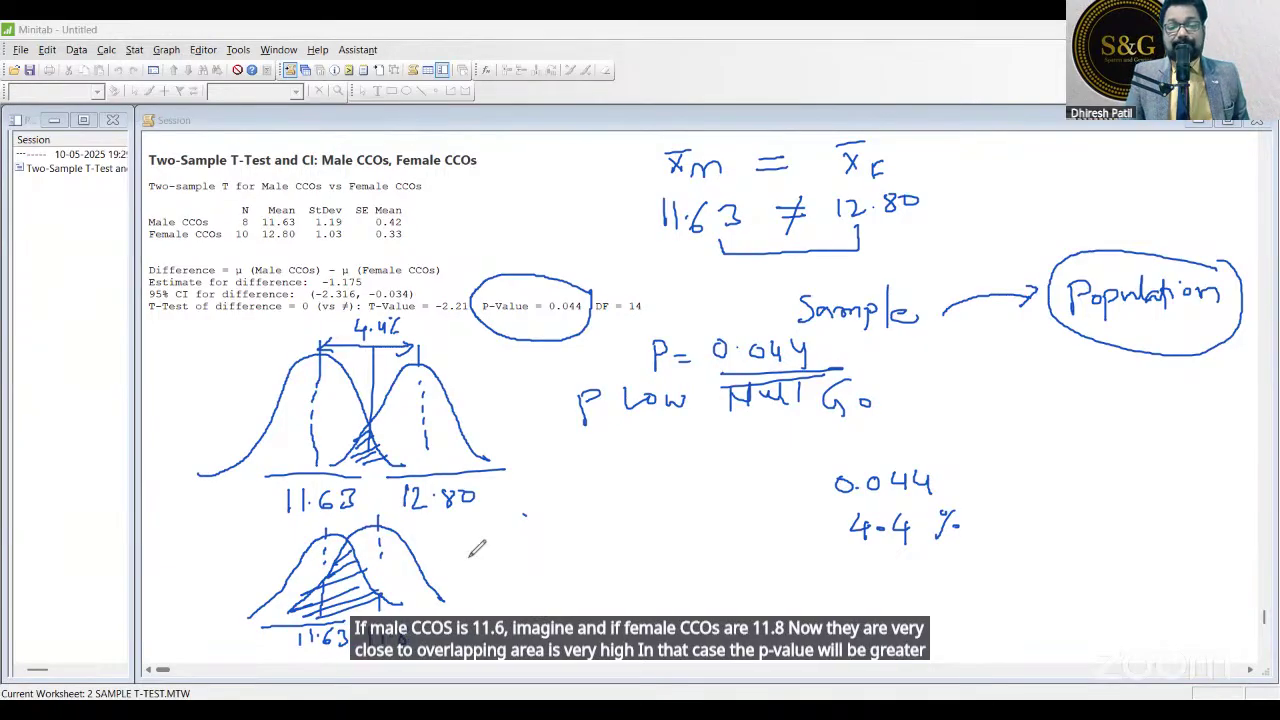
{"action": "mouse_move", "coordinate": [336, 519]}
{"action": "left_mouse_down"}
{"action": "mouse_move", "coordinate": [373, 518]}
{"action": "mouse_move", "coordinate": [337, 520]}
{"action": "left_mouse_up"}
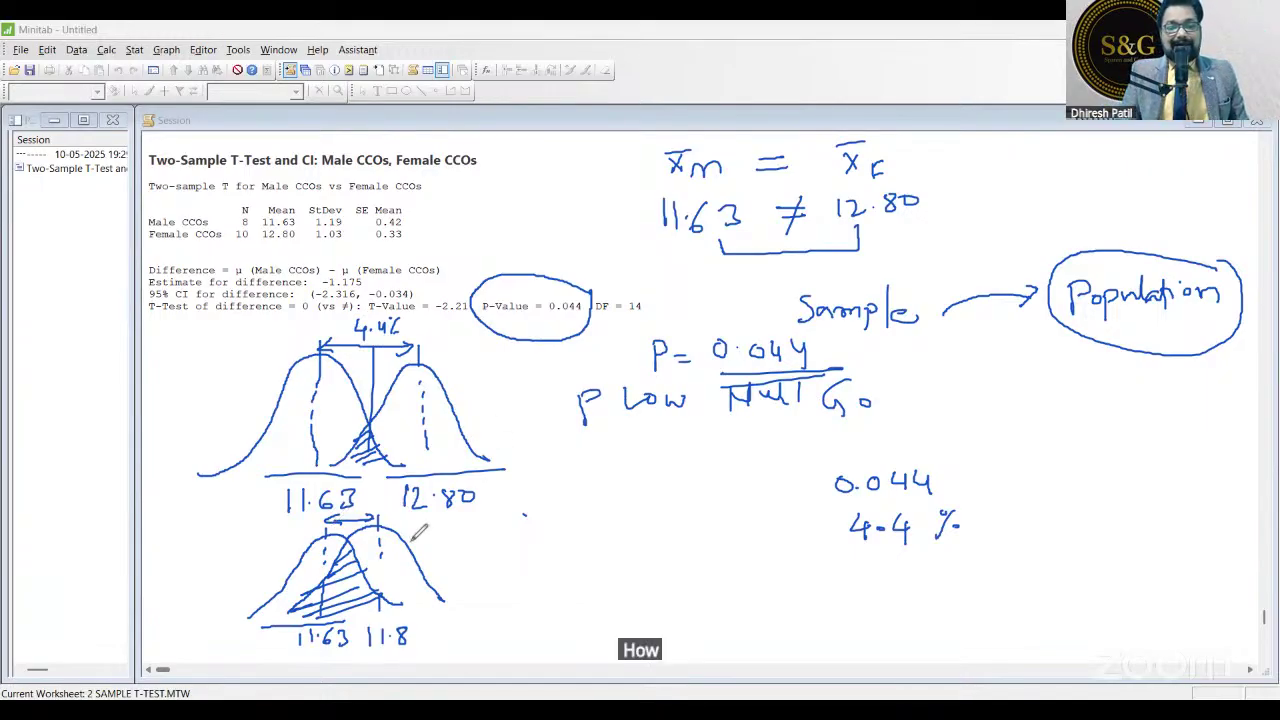
Lead a line from the lower overlap to a handwritten 20 %, and add an arrow pointing at each pair of curves.
{"action": "mouse_move", "coordinate": [370, 594]}
{"action": "left_mouse_down"}
{"action": "mouse_move", "coordinate": [448, 592]}
{"action": "mouse_move", "coordinate": [525, 573]}
{"action": "mouse_move", "coordinate": [536, 555]}
{"action": "mouse_move", "coordinate": [560, 575]}
{"action": "mouse_move", "coordinate": [566, 552]}
{"action": "left_mouse_up"}
{"action": "left_click_drag", "start_coordinate": [570, 564], "coordinate": [572, 570]}
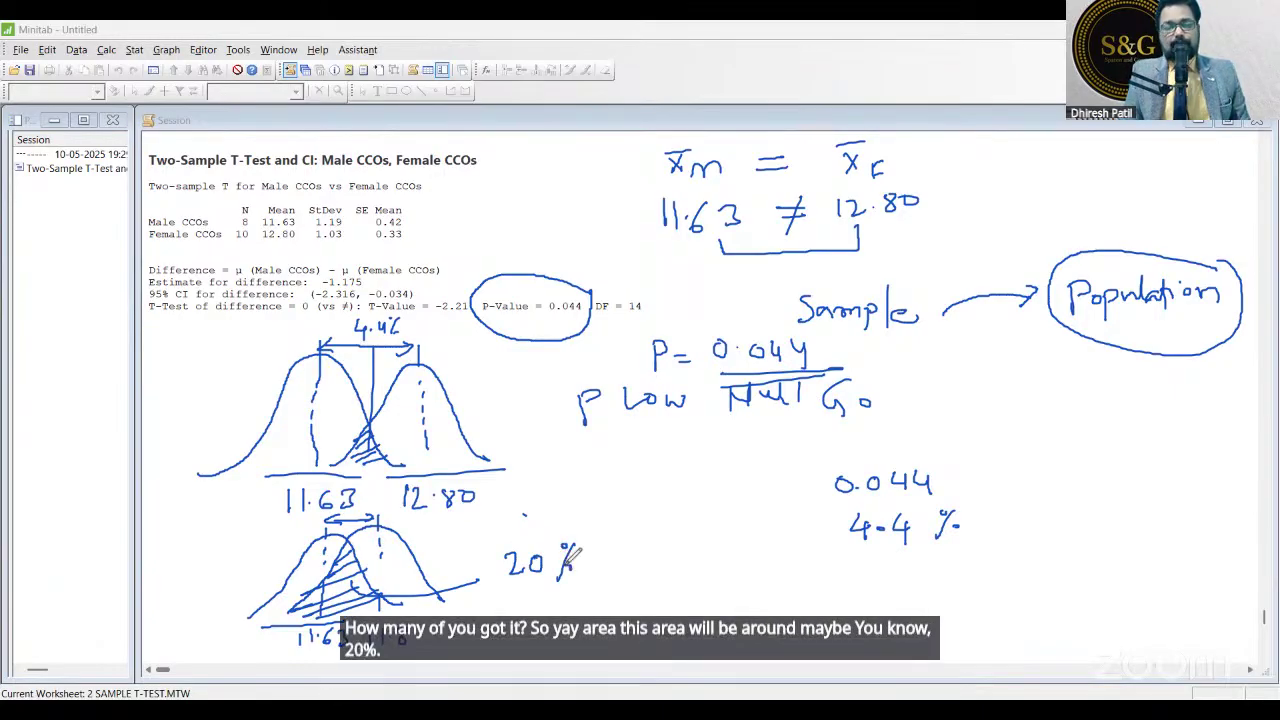
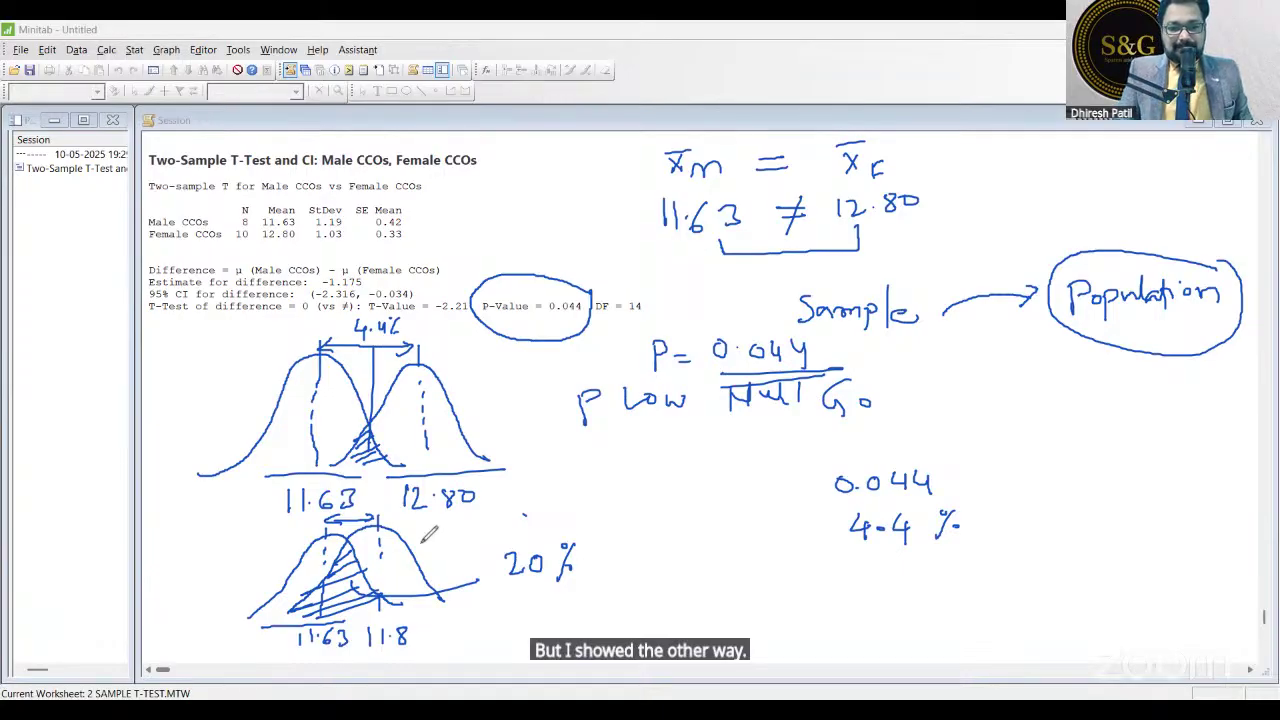
{"action": "left_click_drag", "start_coordinate": [541, 535], "coordinate": [401, 578]}
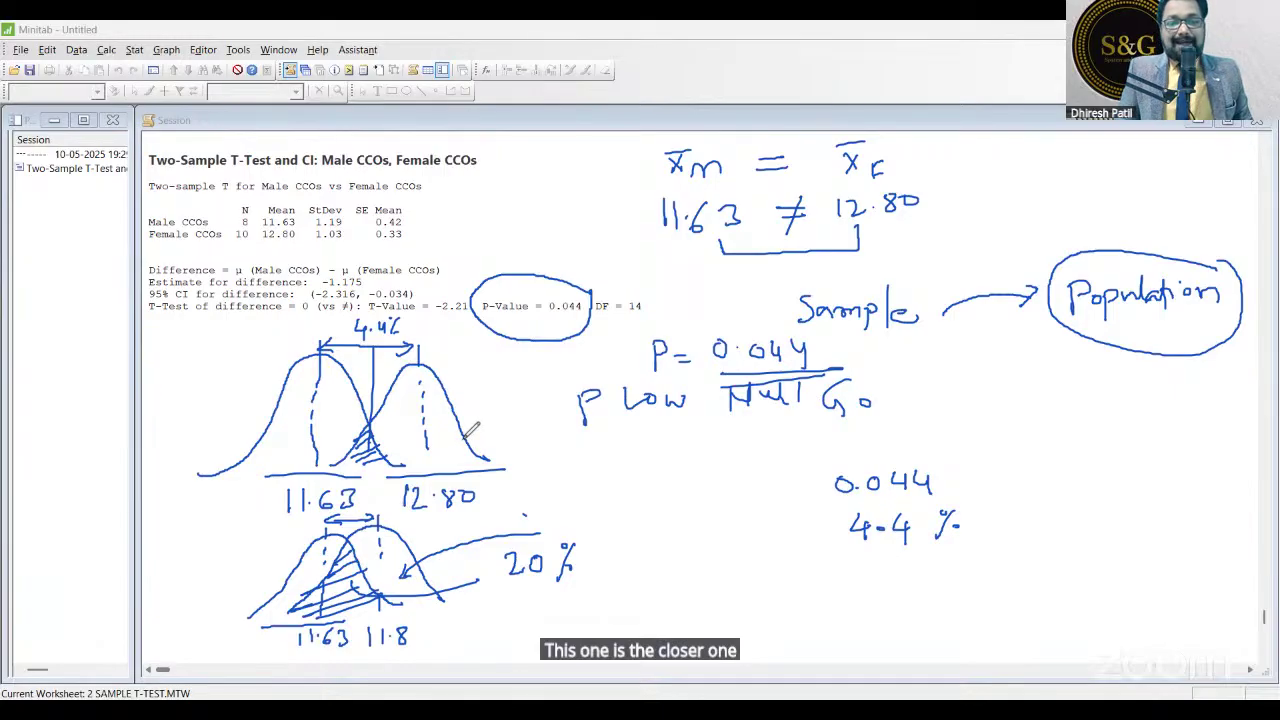
{"action": "left_click_drag", "start_coordinate": [521, 383], "coordinate": [450, 400]}
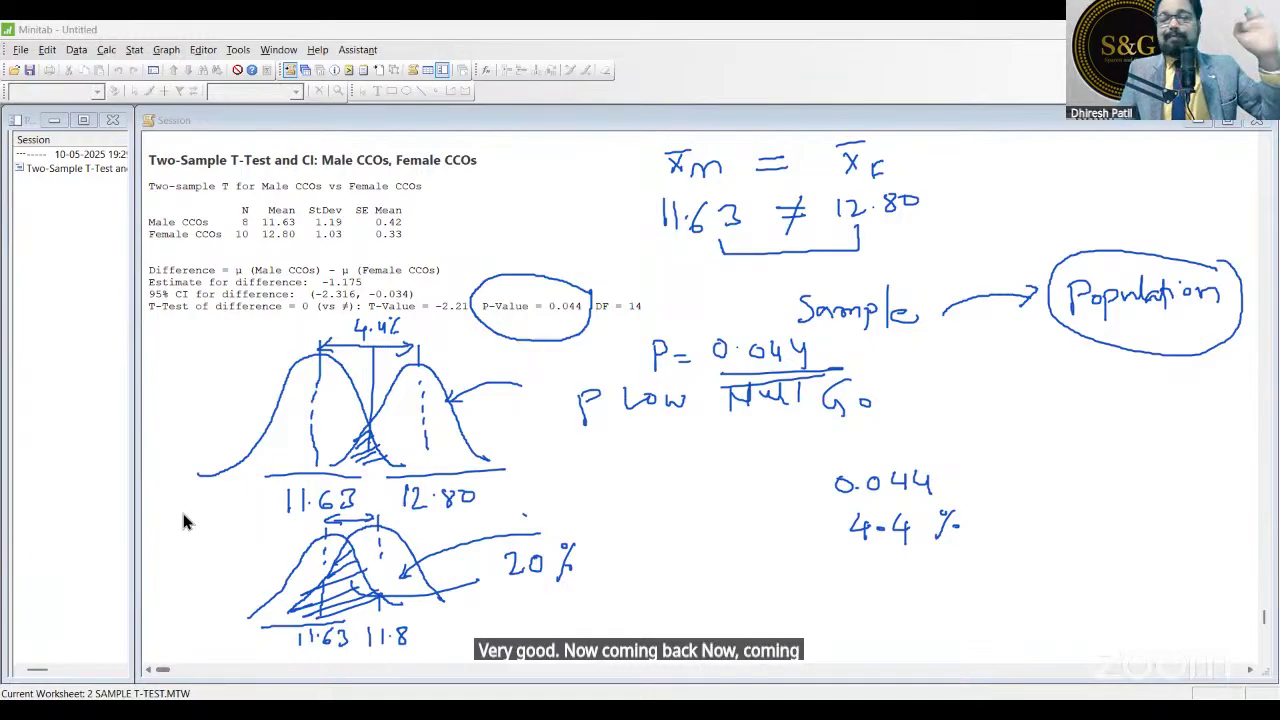
Clear all handwritten annotations, and draw three overlapping bell curves below the test results.
{"action": "key", "text": "e"}
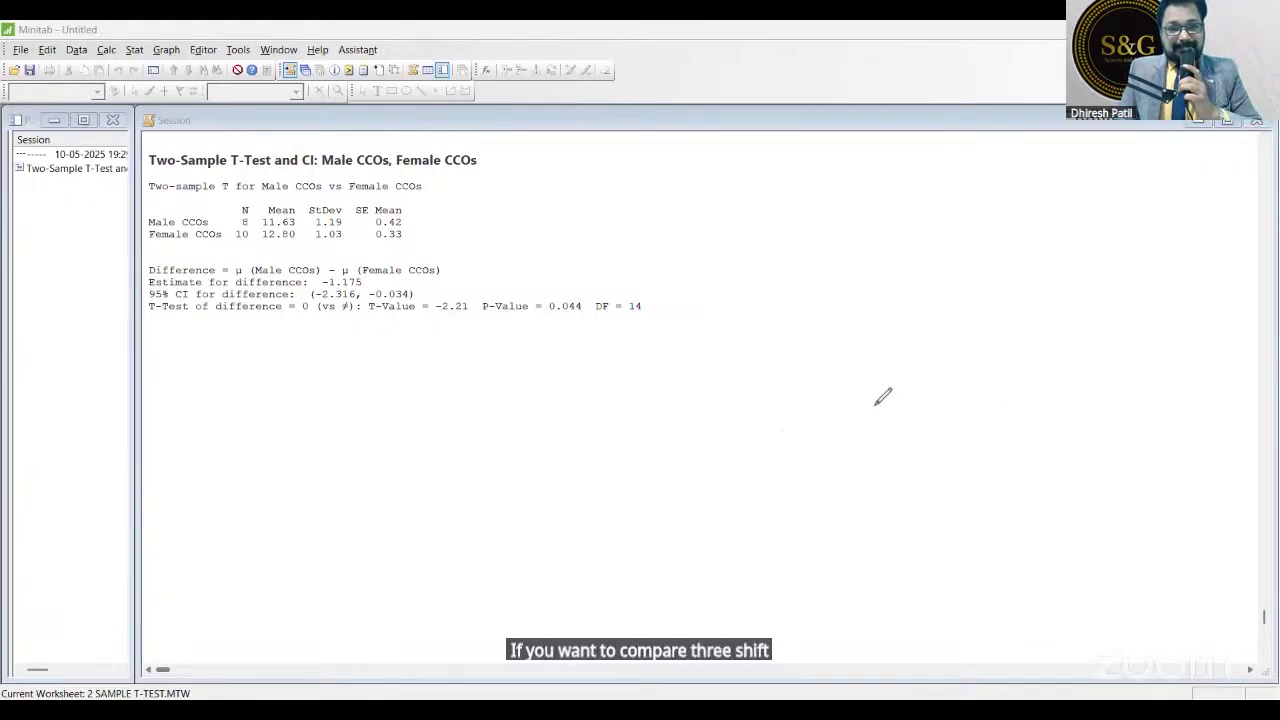
{"action": "left_click_drag", "start_coordinate": [949, 397], "coordinate": [958, 394]}
{"action": "mouse_move", "coordinate": [444, 470]}
{"action": "left_mouse_down"}
{"action": "mouse_move", "coordinate": [563, 362]}
{"action": "mouse_move", "coordinate": [636, 460]}
{"action": "left_mouse_up"}
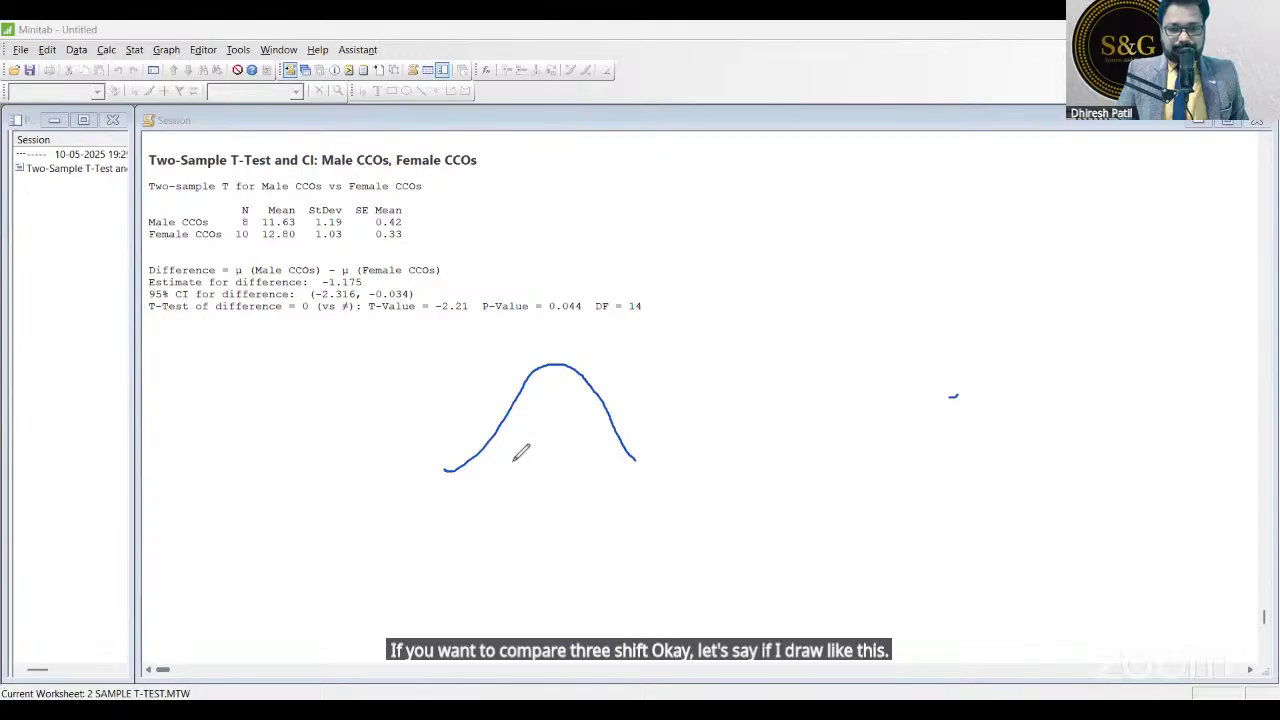
{"action": "mouse_move", "coordinate": [502, 465]}
{"action": "left_mouse_down"}
{"action": "mouse_move", "coordinate": [600, 356]}
{"action": "mouse_move", "coordinate": [654, 395]}
{"action": "mouse_move", "coordinate": [690, 449]}
{"action": "left_mouse_up"}
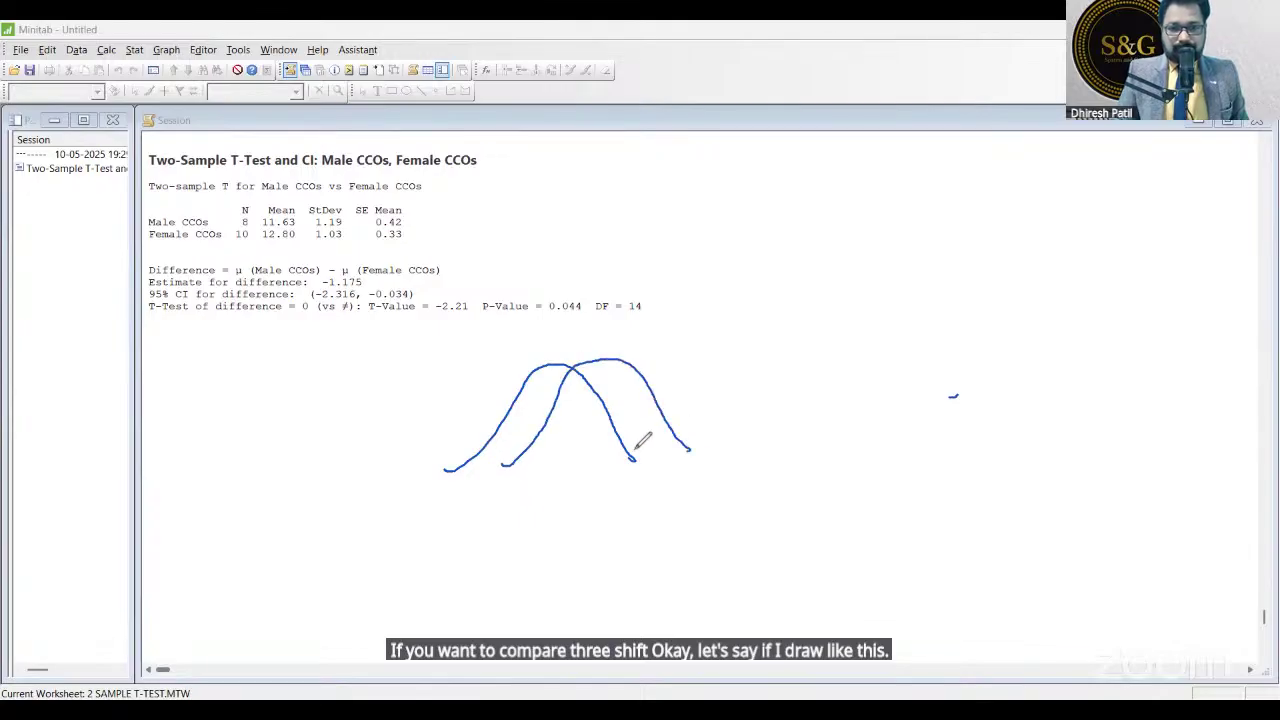
{"action": "mouse_move", "coordinate": [522, 460]}
{"action": "left_mouse_down"}
{"action": "mouse_move", "coordinate": [610, 358]}
{"action": "mouse_move", "coordinate": [737, 423]}
{"action": "mouse_move", "coordinate": [746, 449]}
{"action": "left_mouse_up"}
Hatch the area shared by the three curves, and draw vertical lines through the peaks of the first and third curves.
{"action": "left_click_drag", "start_coordinate": [578, 392], "coordinate": [618, 400]}
{"action": "left_click_drag", "start_coordinate": [560, 430], "coordinate": [634, 420]}
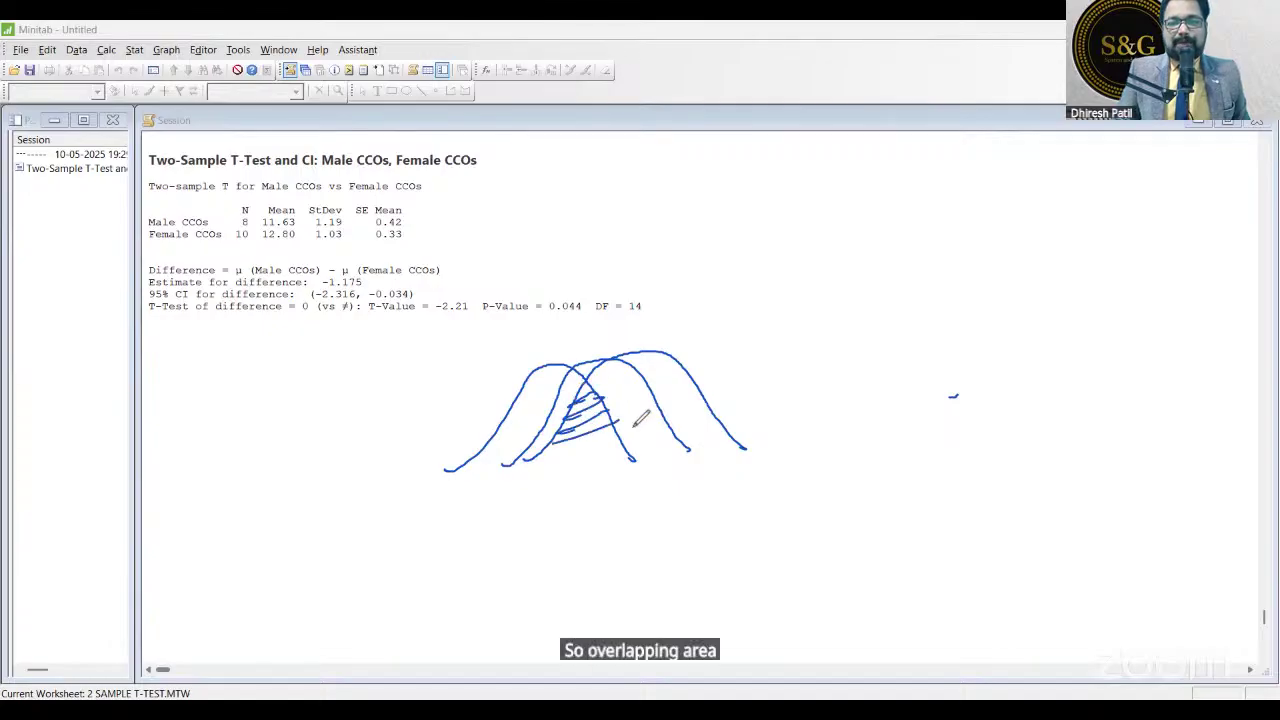
{"action": "left_click_drag", "start_coordinate": [570, 455], "coordinate": [634, 440]}
{"action": "left_click_drag", "start_coordinate": [568, 405], "coordinate": [596, 428]}
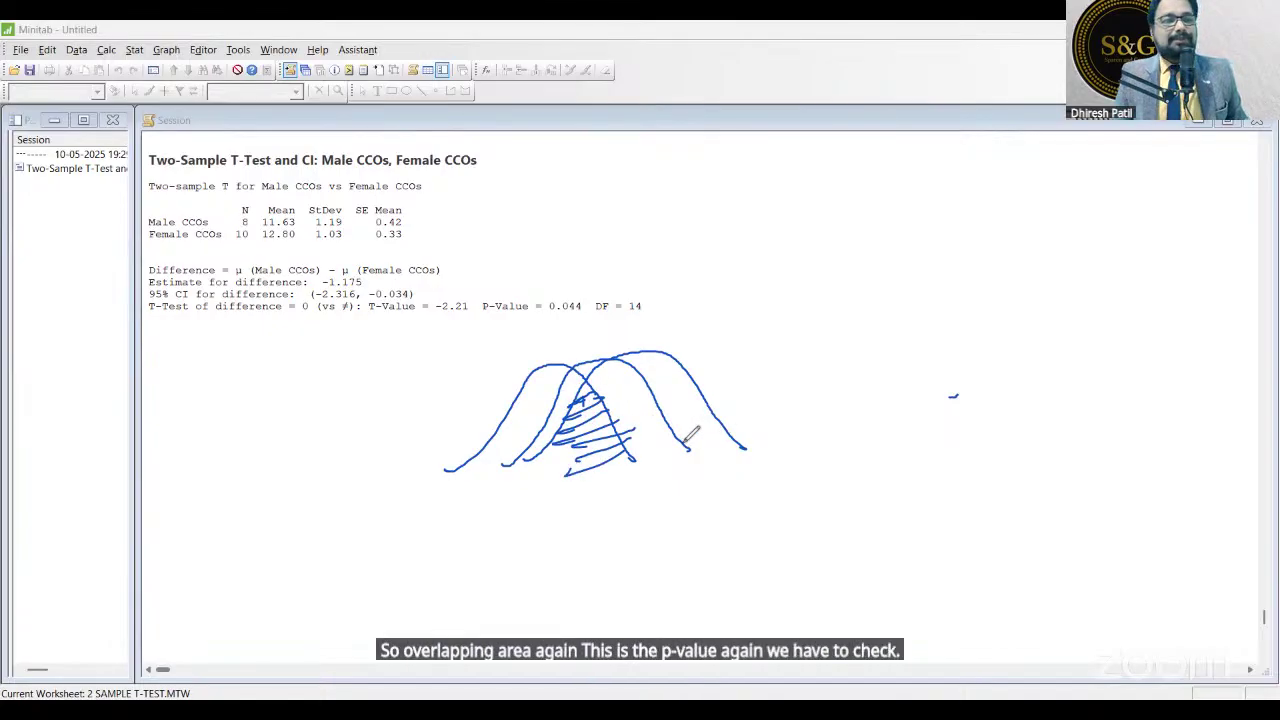
{"action": "left_click_drag", "start_coordinate": [547, 330], "coordinate": [546, 463]}
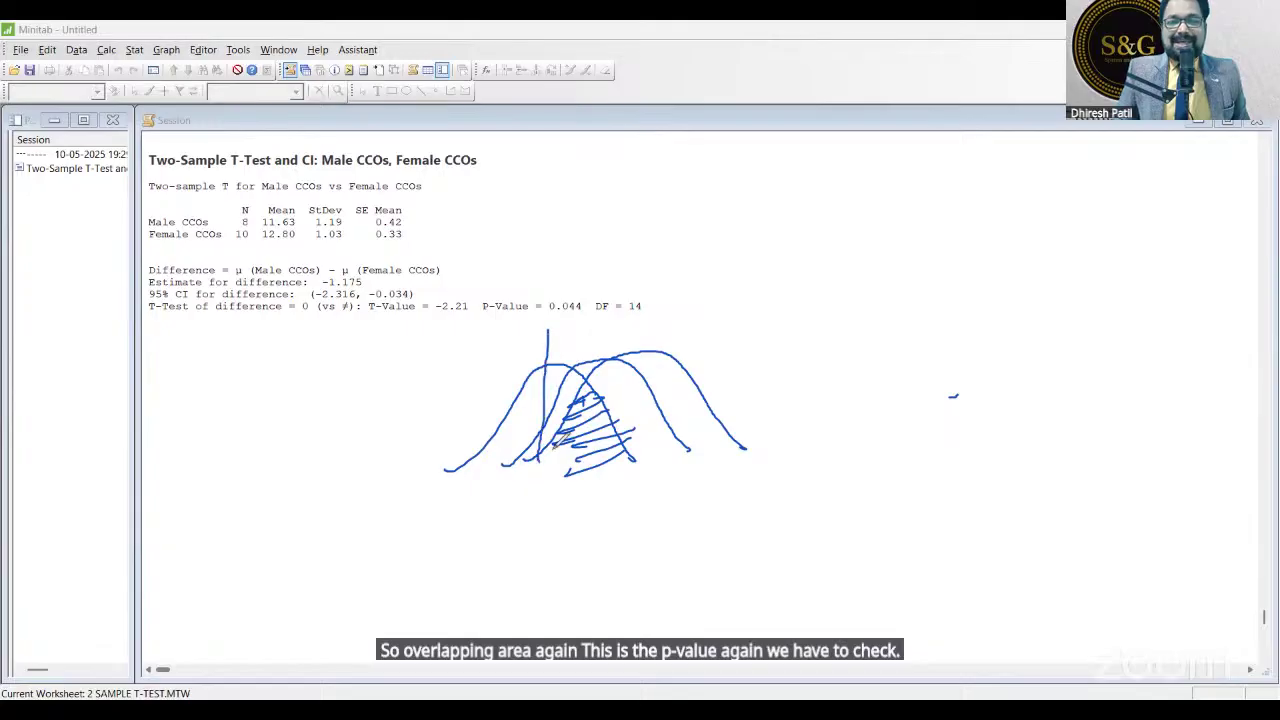
{"action": "left_click_drag", "start_coordinate": [654, 330], "coordinate": [650, 490]}
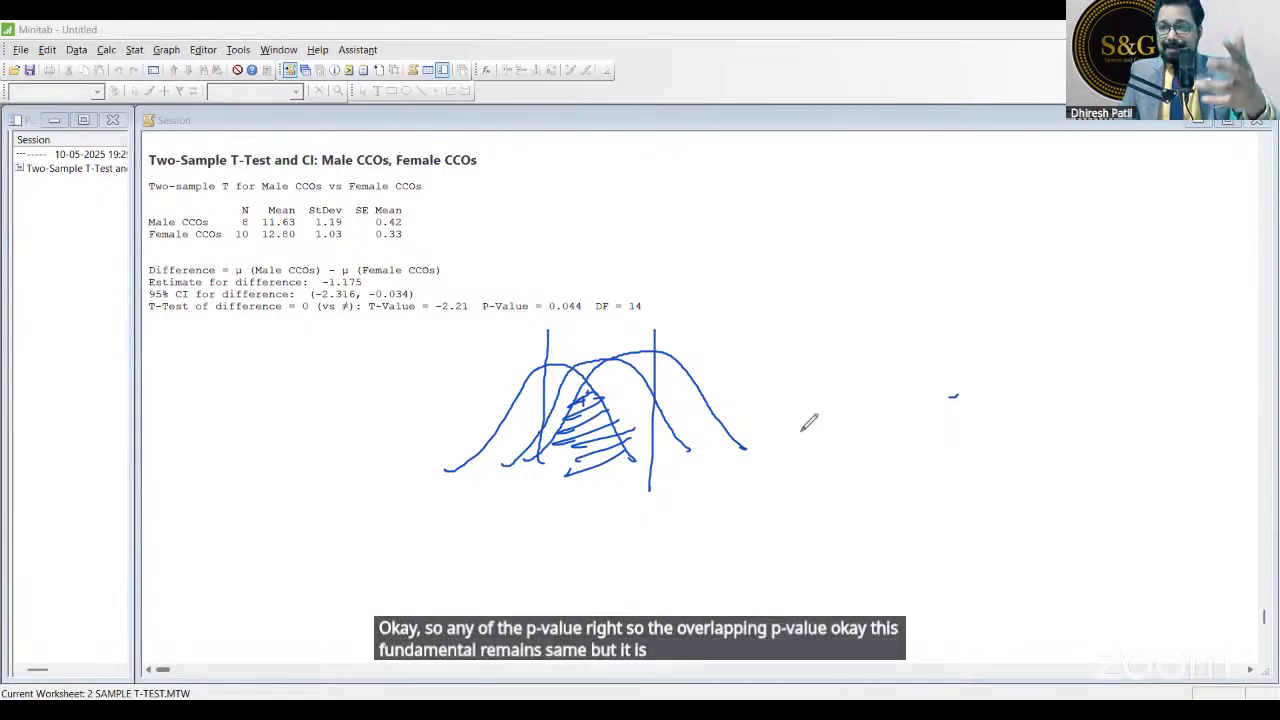
Handwrite ANOVA beside the three curves, with a double underline and short strokes under its letter groups.
{"action": "mouse_move", "coordinate": [870, 374]}
{"action": "left_mouse_down"}
{"action": "mouse_move", "coordinate": [900, 368]}
{"action": "mouse_move", "coordinate": [897, 350]}
{"action": "mouse_move", "coordinate": [932, 336]}
{"action": "mouse_move", "coordinate": [948, 346]}
{"action": "mouse_move", "coordinate": [1025, 322]}
{"action": "mouse_move", "coordinate": [1070, 382]}
{"action": "left_mouse_up"}
{"action": "left_click_drag", "start_coordinate": [866, 407], "coordinate": [1095, 386]}
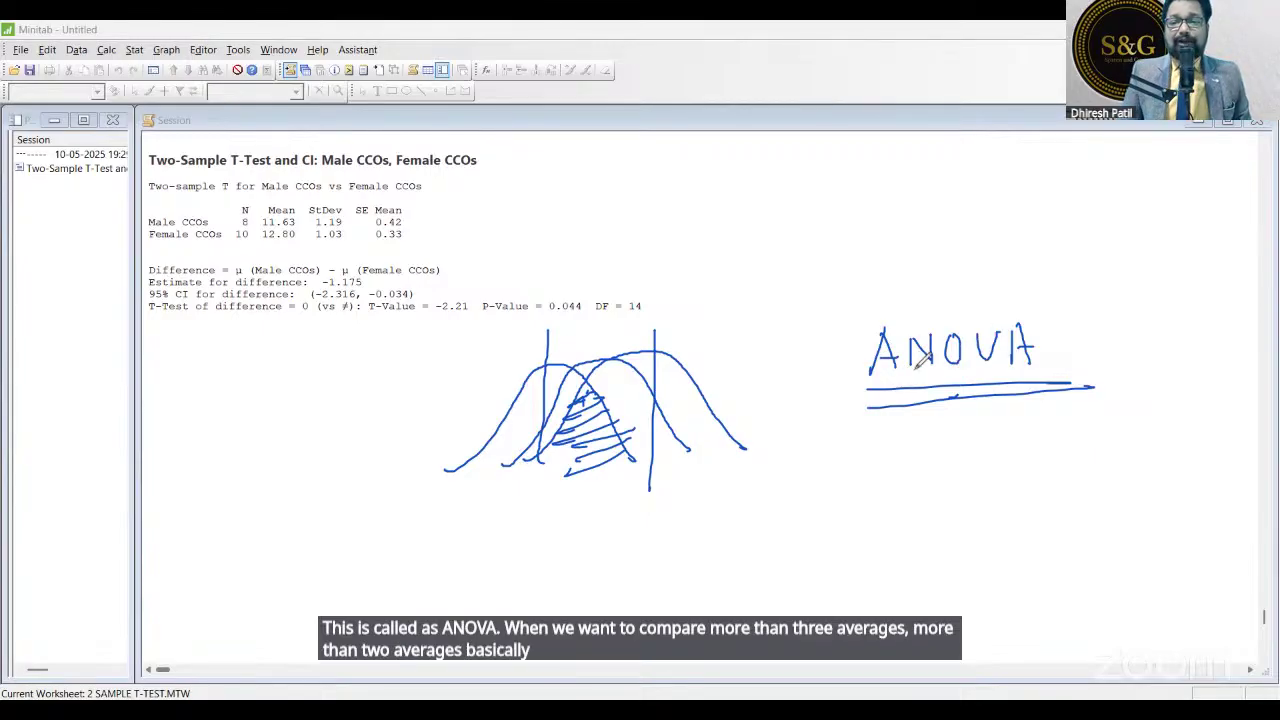
{"action": "left_click_drag", "start_coordinate": [875, 381], "coordinate": [1043, 376]}
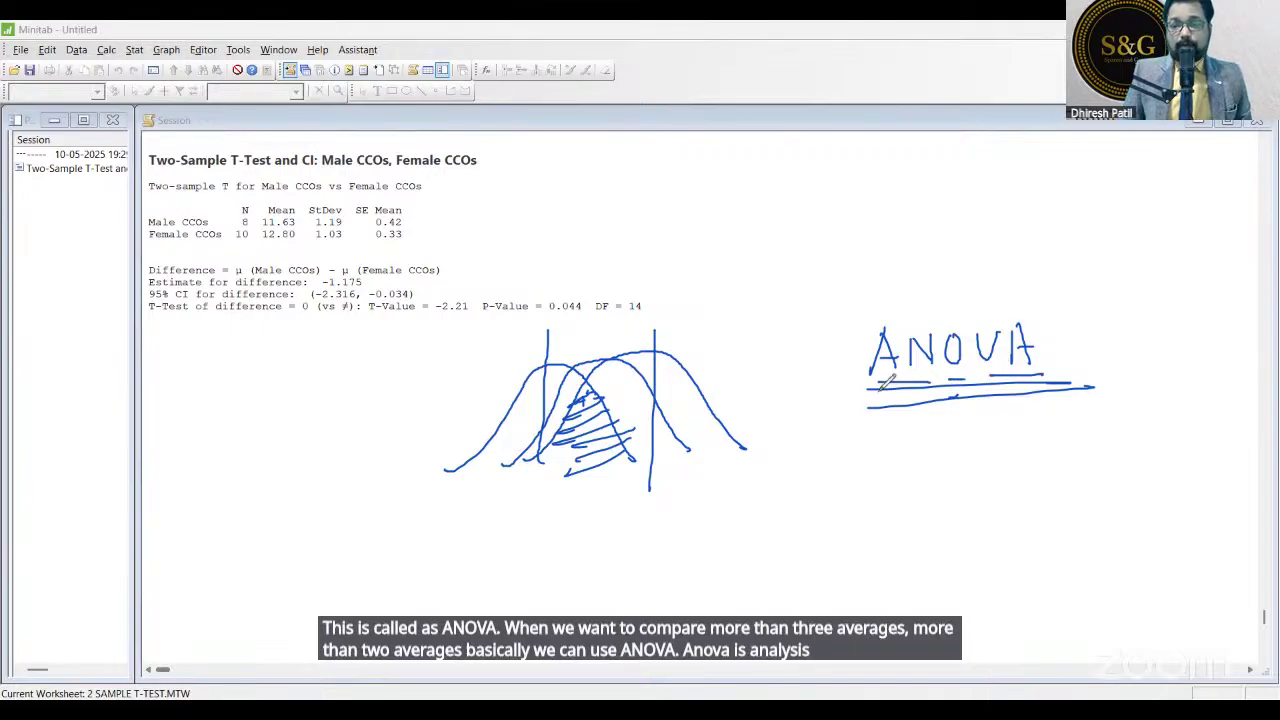
{"action": "left_click_drag", "start_coordinate": [872, 378], "coordinate": [1043, 374]}
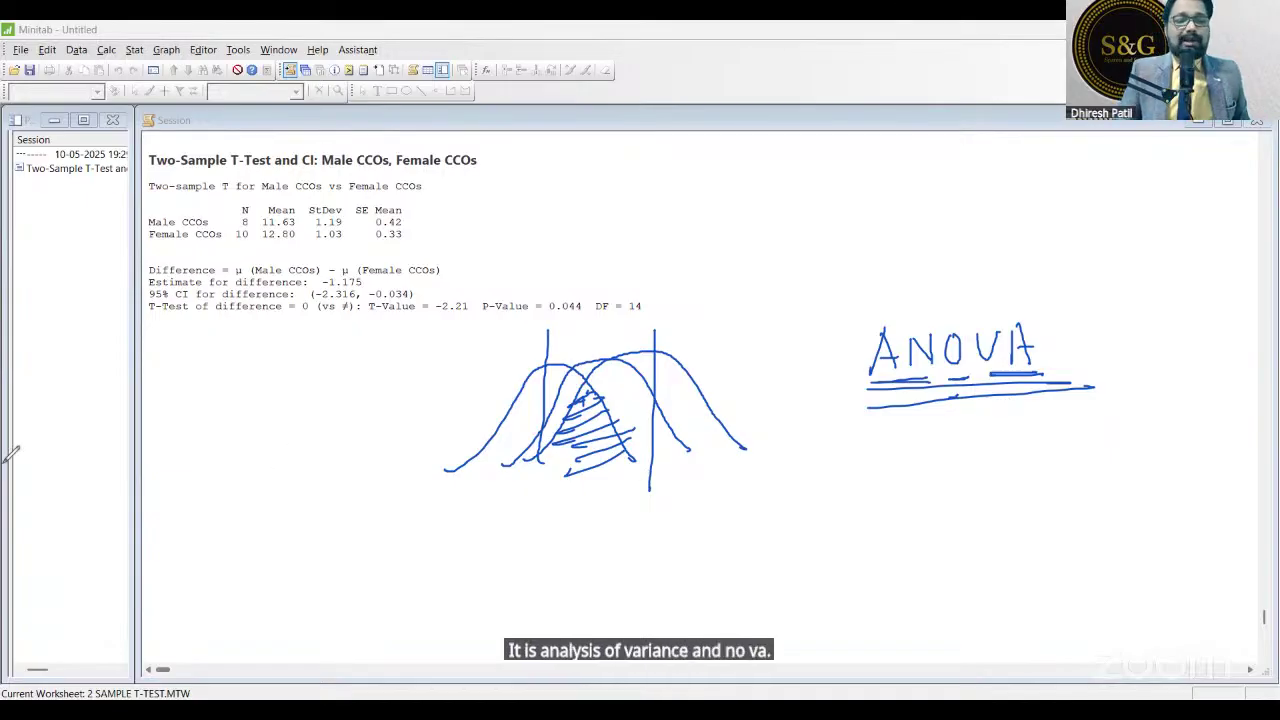
Bring up the ANOVA.MTW worksheet so its Zone No. and Lead Time (hours) data fill the workspace.
{"action": "left_click", "coordinate": [92, 449]}
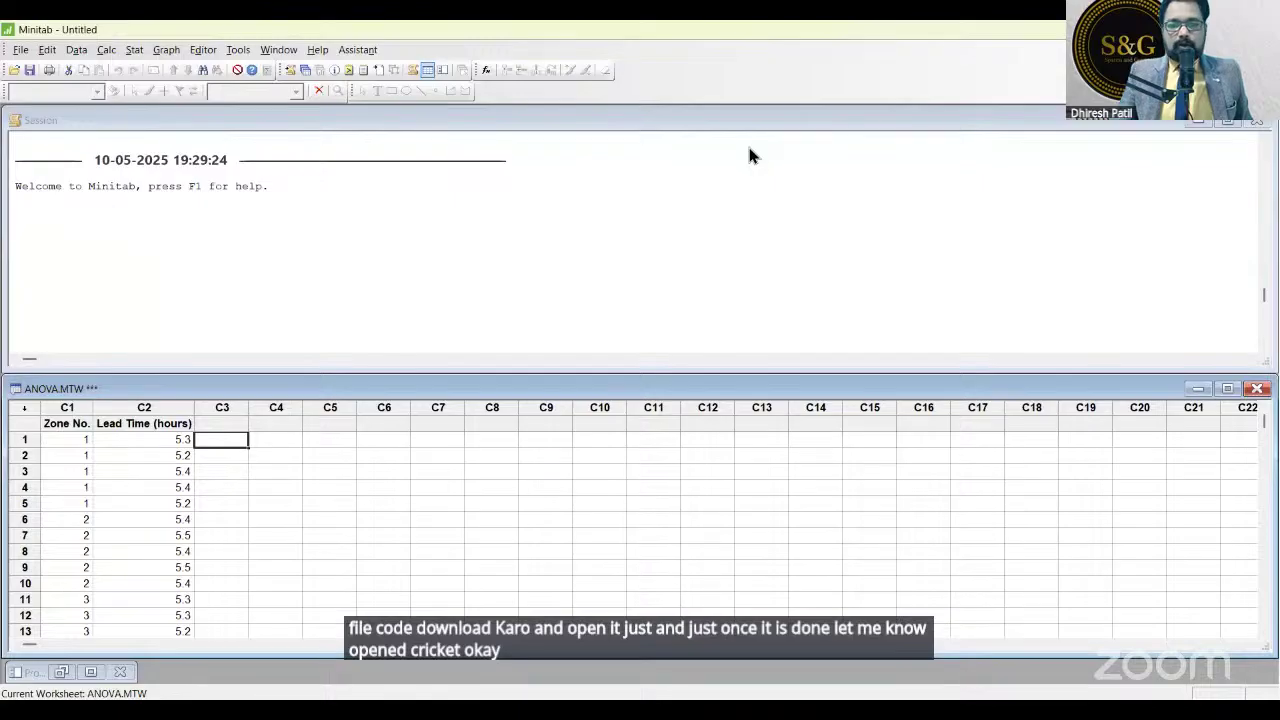
{"action": "left_click", "coordinate": [750, 149]}
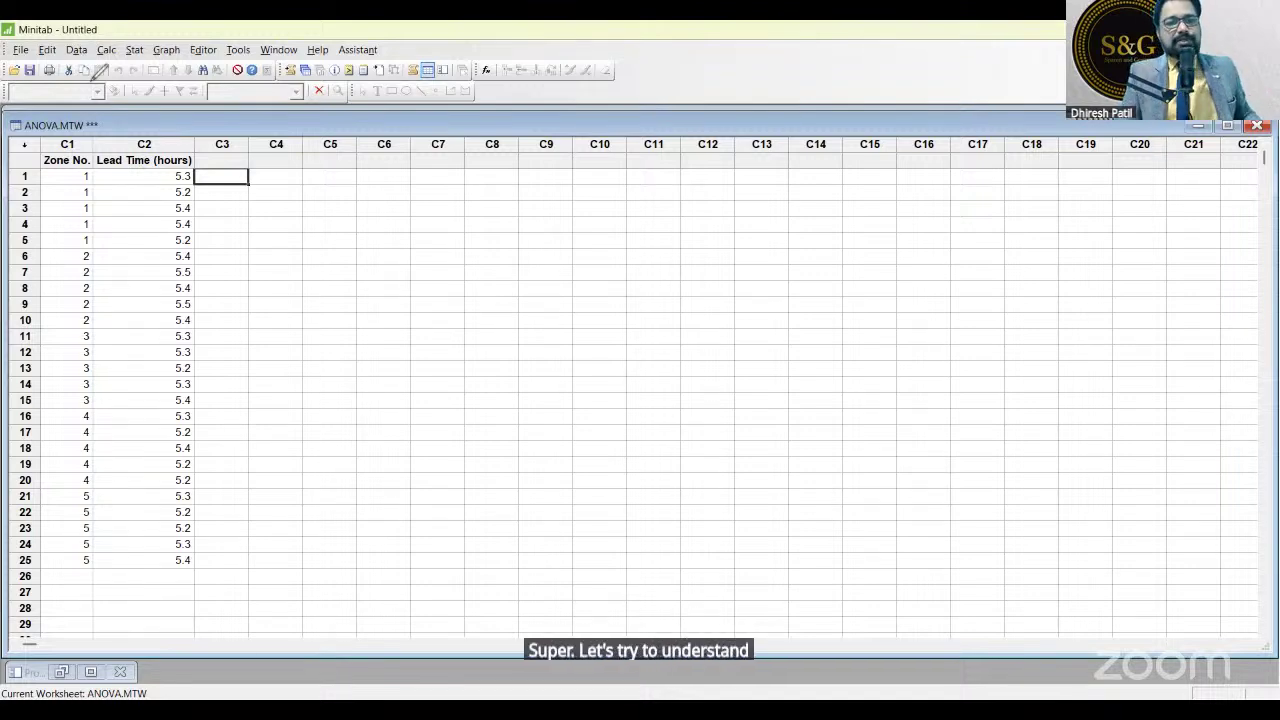
{"action": "left_click", "coordinate": [136, 46]}
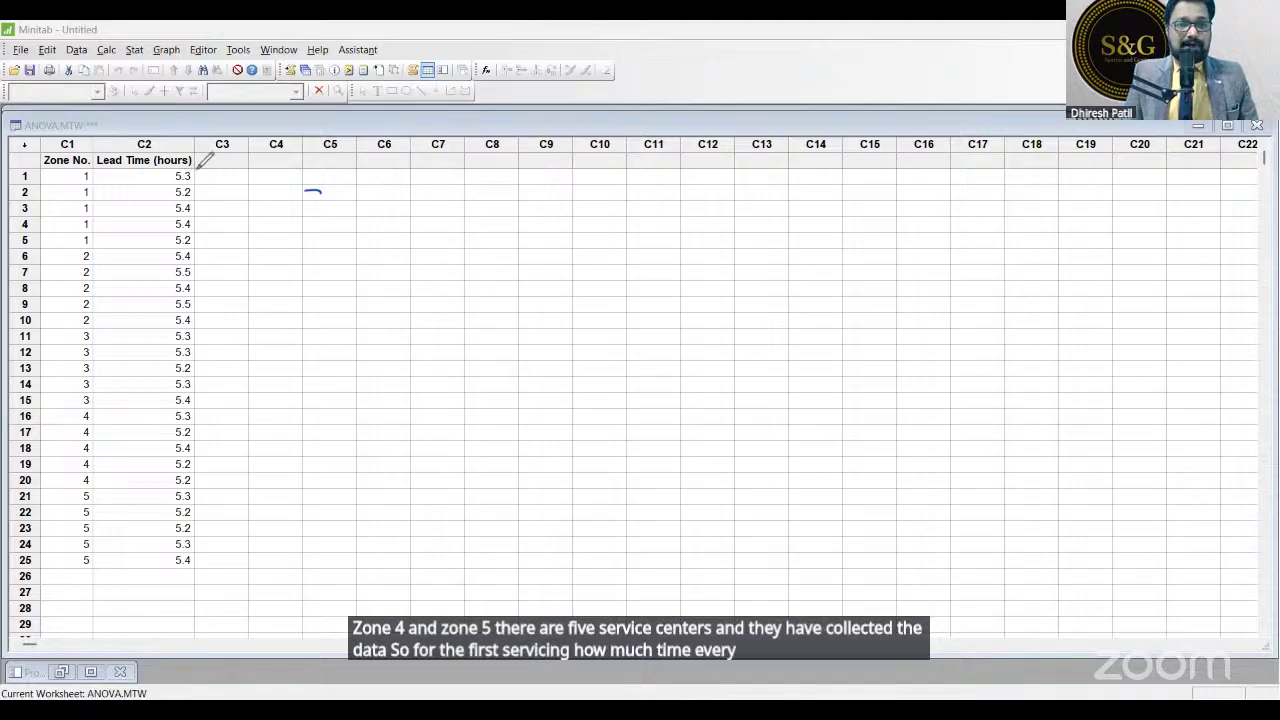
Circle the zone 1 and zone 2 data blocks, and handwrite x̄1 through x̄5 beside the five zones.
{"action": "mouse_move", "coordinate": [198, 169]}
{"action": "left_mouse_down"}
{"action": "mouse_move", "coordinate": [126, 166]}
{"action": "mouse_move", "coordinate": [72, 188]}
{"action": "mouse_move", "coordinate": [68, 230]}
{"action": "mouse_move", "coordinate": [192, 240]}
{"action": "mouse_move", "coordinate": [213, 214]}
{"action": "mouse_move", "coordinate": [201, 168]}
{"action": "left_mouse_up"}
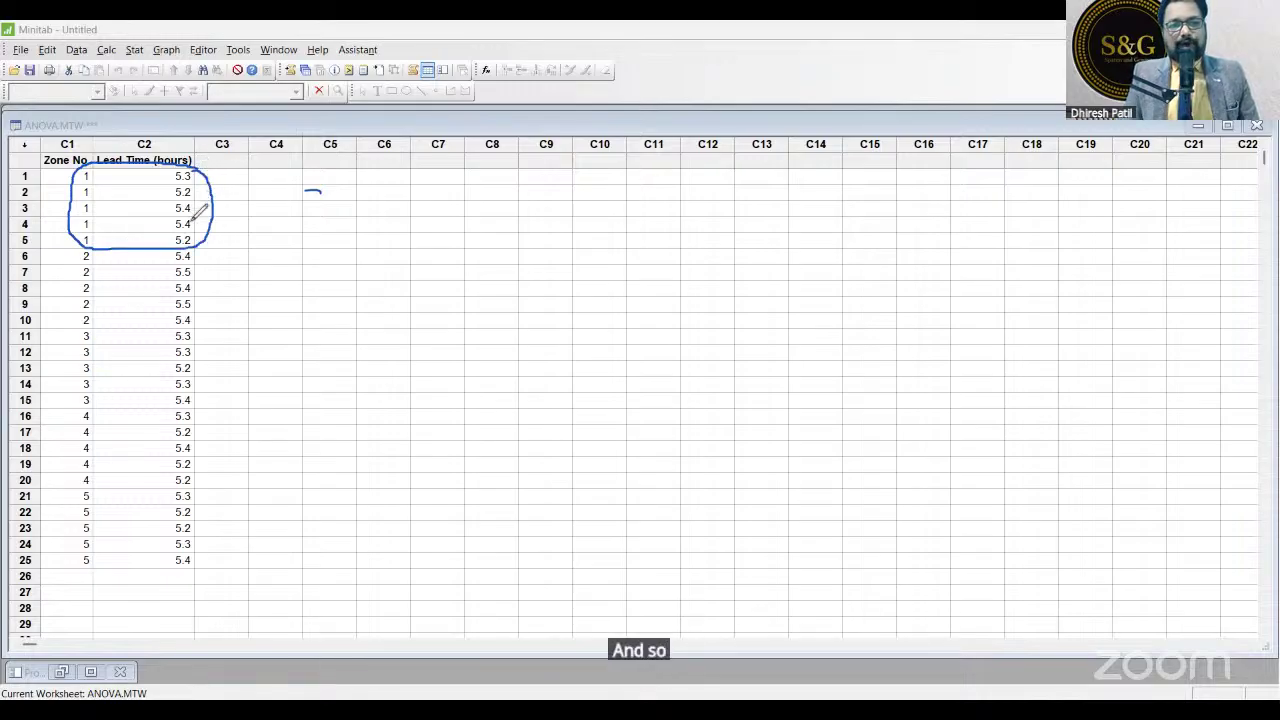
{"action": "mouse_move", "coordinate": [300, 203]}
{"action": "left_mouse_down"}
{"action": "mouse_move", "coordinate": [318, 218]}
{"action": "mouse_move", "coordinate": [294, 226]}
{"action": "mouse_move", "coordinate": [333, 214]}
{"action": "mouse_move", "coordinate": [324, 188]}
{"action": "left_mouse_up"}
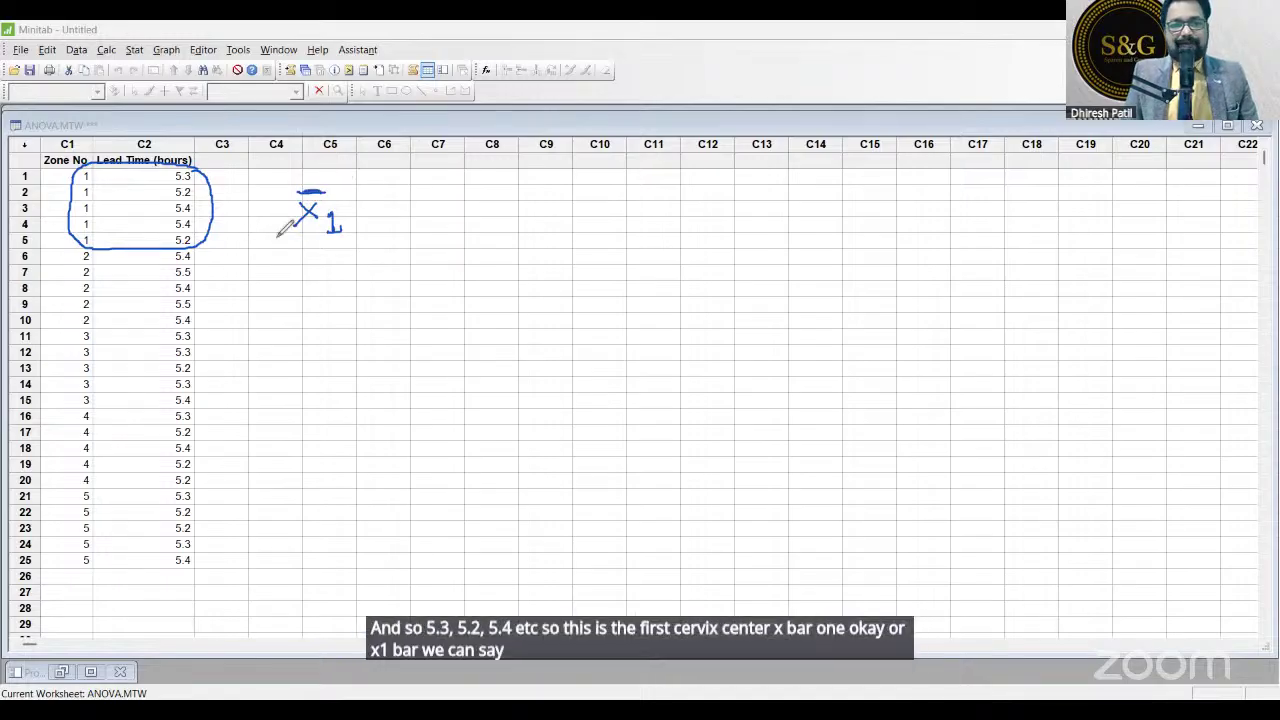
{"action": "mouse_move", "coordinate": [197, 251]}
{"action": "left_mouse_down"}
{"action": "mouse_move", "coordinate": [209, 326]}
{"action": "mouse_move", "coordinate": [178, 338]}
{"action": "mouse_move", "coordinate": [76, 314]}
{"action": "mouse_move", "coordinate": [72, 252]}
{"action": "left_mouse_up"}
{"action": "left_click", "coordinate": [298, 275]}
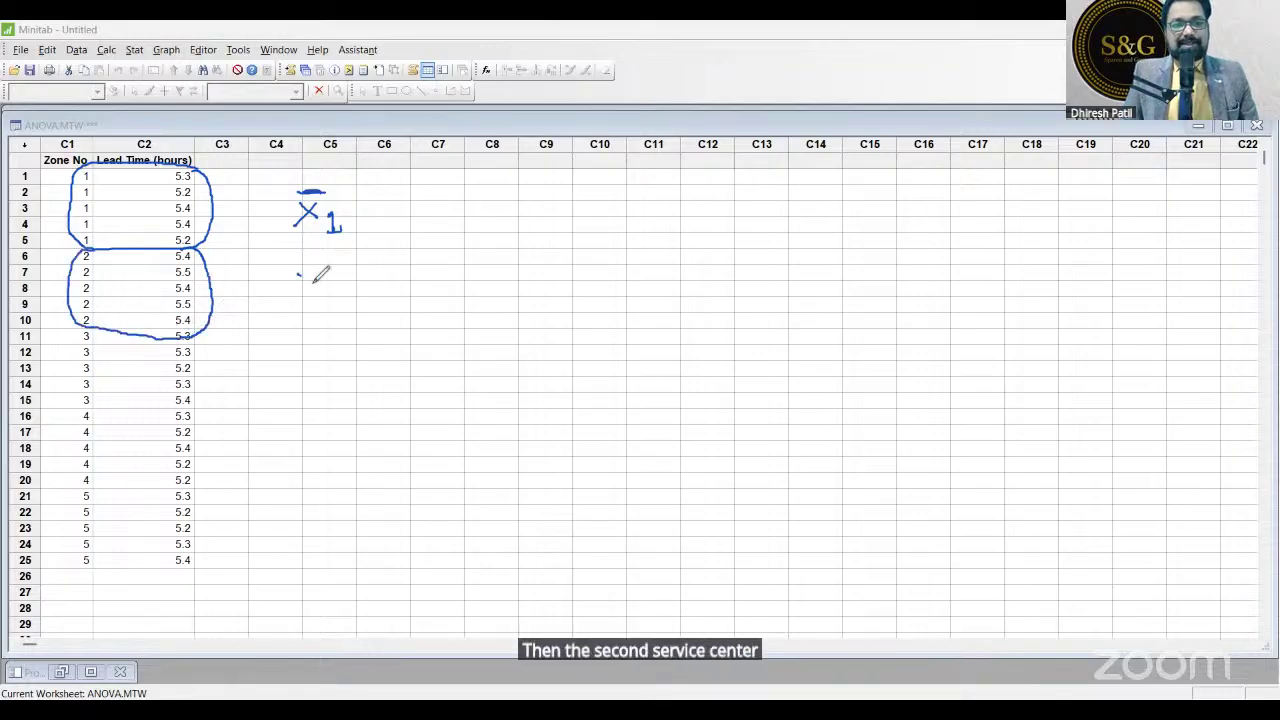
{"action": "mouse_move", "coordinate": [316, 278]}
{"action": "left_mouse_down"}
{"action": "mouse_move", "coordinate": [323, 251]}
{"action": "mouse_move", "coordinate": [351, 283]}
{"action": "mouse_move", "coordinate": [345, 296]}
{"action": "left_mouse_up"}
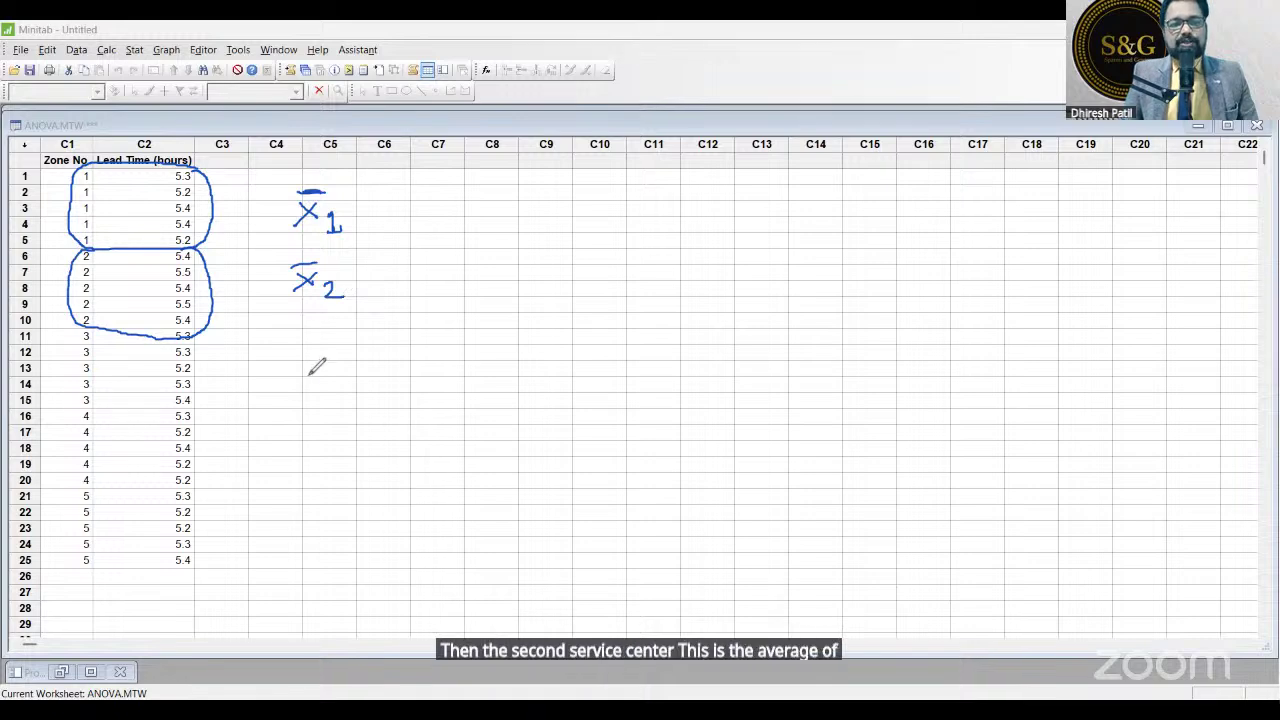
{"action": "mouse_move", "coordinate": [316, 368]}
{"action": "left_mouse_down"}
{"action": "mouse_move", "coordinate": [336, 384]}
{"action": "mouse_move", "coordinate": [330, 346]}
{"action": "mouse_move", "coordinate": [345, 380]}
{"action": "mouse_move", "coordinate": [322, 458]}
{"action": "mouse_move", "coordinate": [328, 424]}
{"action": "mouse_move", "coordinate": [352, 444]}
{"action": "mouse_move", "coordinate": [346, 474]}
{"action": "left_mouse_up"}
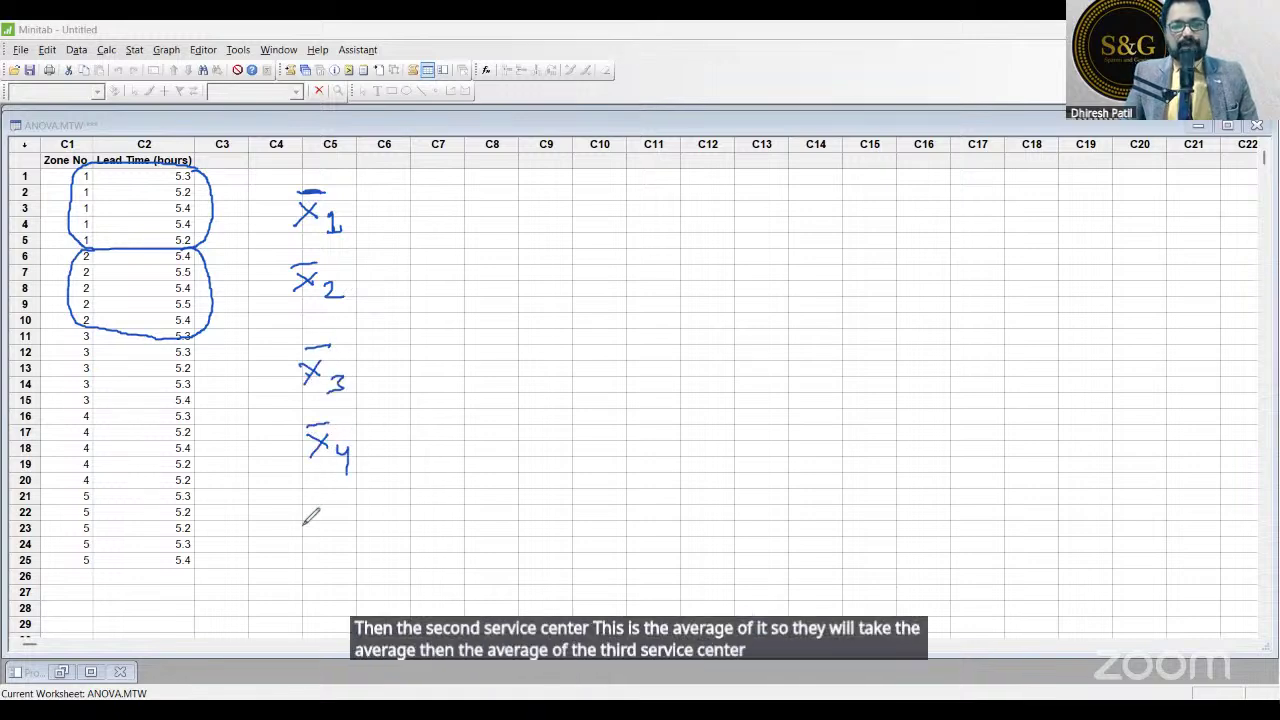
{"action": "mouse_move", "coordinate": [311, 516]}
{"action": "left_mouse_down"}
{"action": "mouse_move", "coordinate": [343, 503]}
{"action": "mouse_move", "coordinate": [354, 537]}
{"action": "mouse_move", "coordinate": [342, 488]}
{"action": "left_mouse_up"}
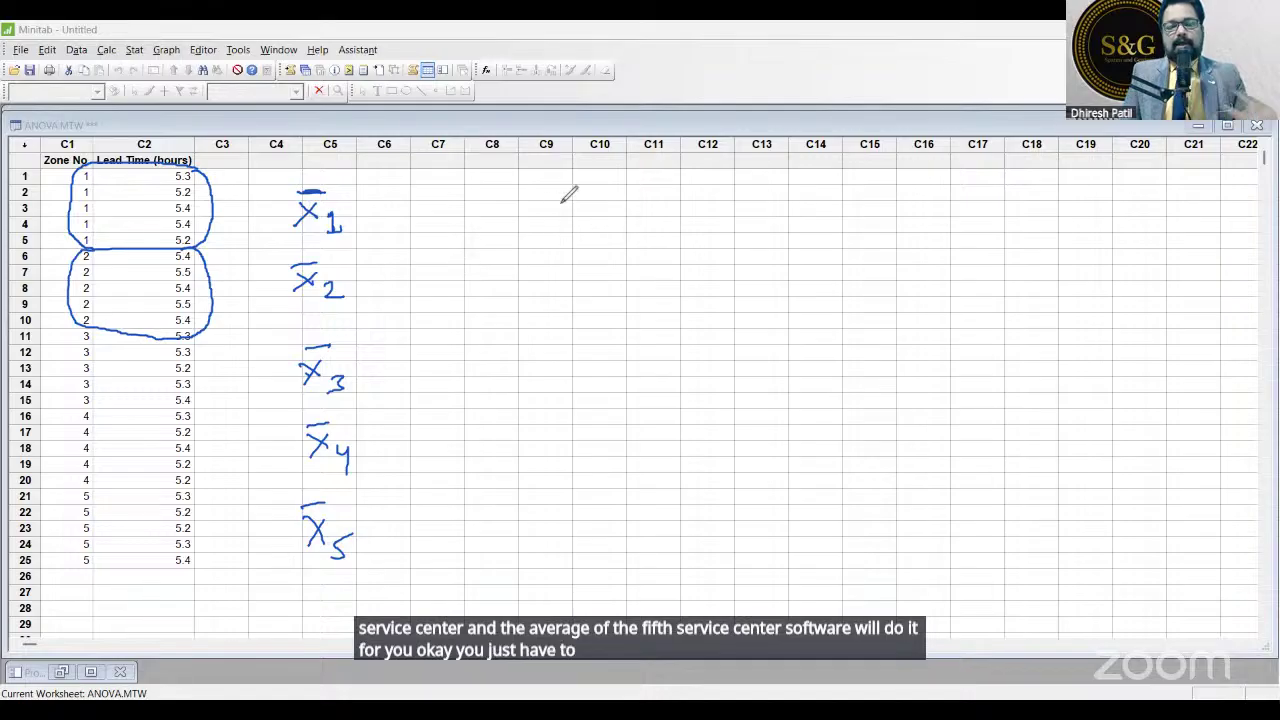
Handwrite the null hypothesis H0: x̄1 = x̄2 … = x̄5 in the empty area beside the zone means.
{"action": "mouse_move", "coordinate": [540, 183]}
{"action": "left_mouse_down"}
{"action": "mouse_move", "coordinate": [539, 209]}
{"action": "mouse_move", "coordinate": [558, 210]}
{"action": "left_mouse_up"}
{"action": "left_click_drag", "start_coordinate": [539, 197], "coordinate": [568, 200]}
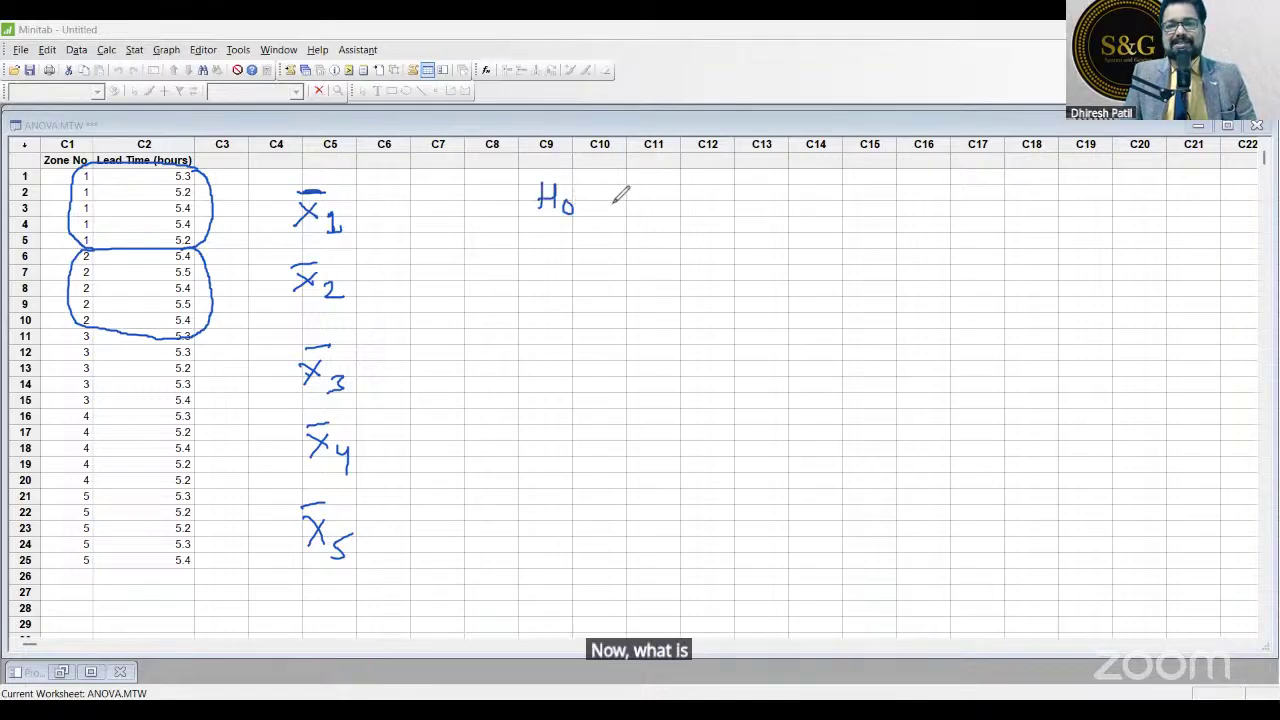
{"action": "left_click", "coordinate": [603, 209]}
{"action": "left_click", "coordinate": [607, 186]}
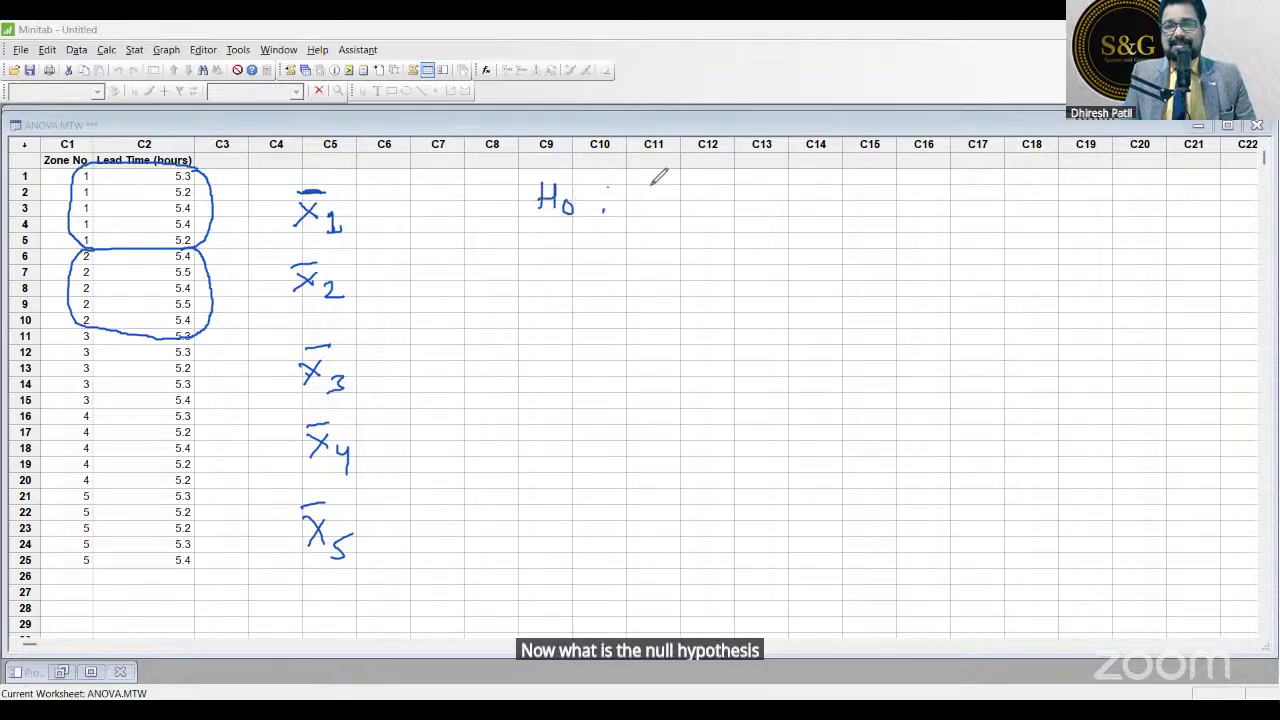
{"action": "left_click_drag", "start_coordinate": [645, 188], "coordinate": [668, 214]}
{"action": "mouse_move", "coordinate": [668, 188]}
{"action": "left_mouse_down"}
{"action": "mouse_move", "coordinate": [644, 214]}
{"action": "mouse_move", "coordinate": [668, 180]}
{"action": "mouse_move", "coordinate": [675, 224]}
{"action": "left_mouse_up"}
{"action": "left_click_drag", "start_coordinate": [697, 195], "coordinate": [758, 211]}
{"action": "mouse_move", "coordinate": [752, 205]}
{"action": "left_mouse_down"}
{"action": "mouse_move", "coordinate": [764, 216]}
{"action": "mouse_move", "coordinate": [753, 178]}
{"action": "mouse_move", "coordinate": [798, 208]}
{"action": "left_mouse_up"}
{"action": "left_click_drag", "start_coordinate": [819, 208], "coordinate": [889, 200]}
{"action": "left_click_drag", "start_coordinate": [868, 209], "coordinate": [898, 210]}
{"action": "mouse_move", "coordinate": [899, 191]}
{"action": "left_mouse_down"}
{"action": "mouse_move", "coordinate": [919, 210]}
{"action": "mouse_move", "coordinate": [914, 176]}
{"action": "mouse_move", "coordinate": [925, 212]}
{"action": "left_mouse_up"}
{"action": "left_click_drag", "start_coordinate": [928, 195], "coordinate": [944, 195]}
{"action": "left_click_drag", "start_coordinate": [803, 211], "coordinate": [812, 210]}
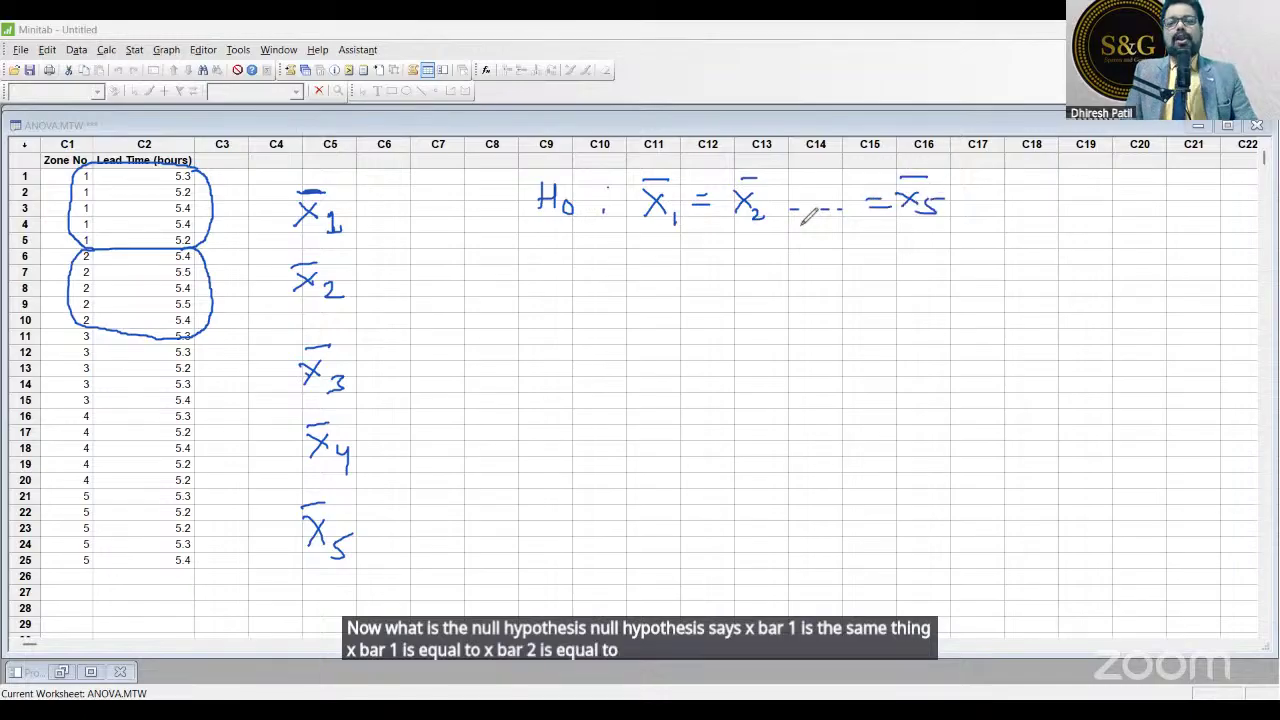
Handwrite the alternative hypothesis Ha: At least 1 avg is different, directly below the null hypothesis.
{"action": "left_click_drag", "start_coordinate": [544, 259], "coordinate": [544, 285]}
{"action": "mouse_move", "coordinate": [545, 258]}
{"action": "left_mouse_down"}
{"action": "mouse_move", "coordinate": [561, 255]}
{"action": "mouse_move", "coordinate": [560, 287]}
{"action": "mouse_move", "coordinate": [589, 297]}
{"action": "mouse_move", "coordinate": [582, 310]}
{"action": "mouse_move", "coordinate": [645, 279]}
{"action": "mouse_move", "coordinate": [679, 287]}
{"action": "left_mouse_up"}
{"action": "left_click", "coordinate": [625, 268]}
{"action": "left_click", "coordinate": [625, 286]}
{"action": "mouse_move", "coordinate": [688, 259]}
{"action": "left_mouse_down"}
{"action": "mouse_move", "coordinate": [699, 277]}
{"action": "mouse_move", "coordinate": [705, 266]}
{"action": "left_mouse_up"}
{"action": "left_click_drag", "start_coordinate": [716, 248], "coordinate": [714, 284]}
{"action": "mouse_move", "coordinate": [707, 263]}
{"action": "left_mouse_down"}
{"action": "mouse_move", "coordinate": [731, 261]}
{"action": "mouse_move", "coordinate": [737, 282]}
{"action": "mouse_move", "coordinate": [774, 266]}
{"action": "mouse_move", "coordinate": [779, 288]}
{"action": "left_mouse_up"}
{"action": "mouse_move", "coordinate": [773, 262]}
{"action": "left_mouse_down"}
{"action": "mouse_move", "coordinate": [833, 287]}
{"action": "mouse_move", "coordinate": [920, 254]}
{"action": "left_mouse_up"}
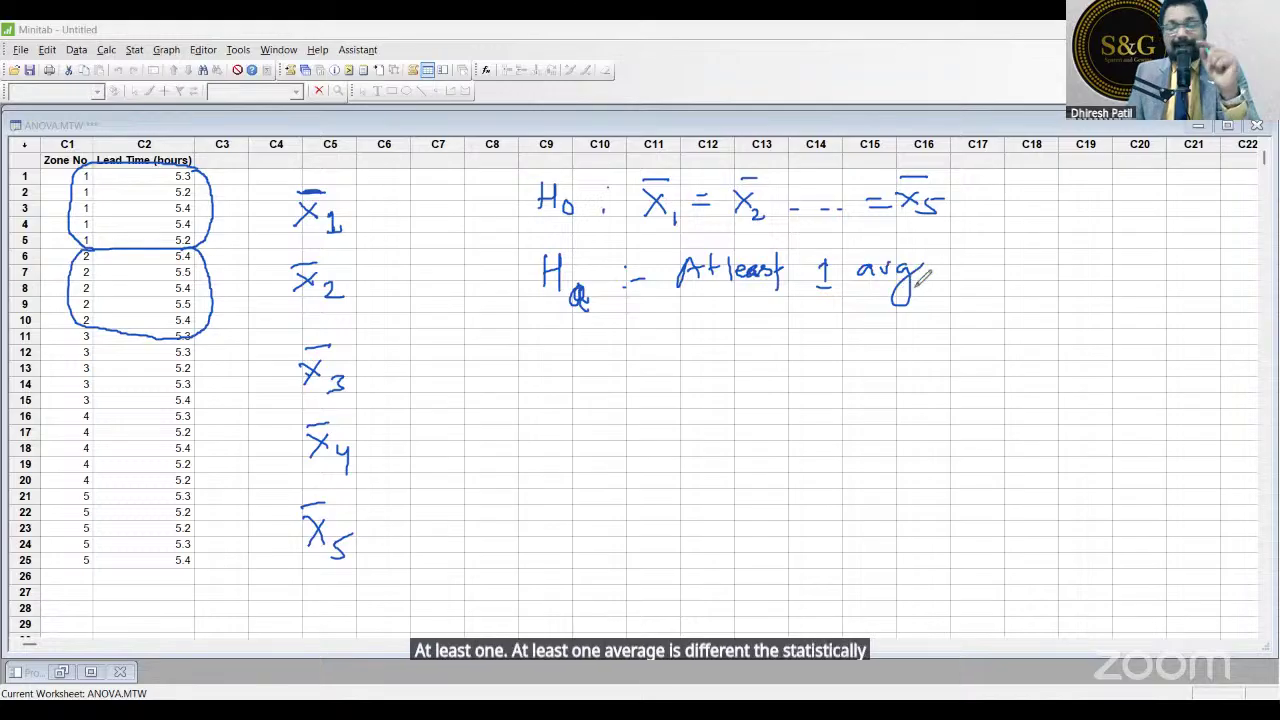
{"action": "mouse_move", "coordinate": [947, 262]}
{"action": "left_mouse_down"}
{"action": "mouse_move", "coordinate": [948, 277]}
{"action": "mouse_move", "coordinate": [963, 276]}
{"action": "mouse_move", "coordinate": [1010, 244]}
{"action": "mouse_move", "coordinate": [1042, 268]}
{"action": "mouse_move", "coordinate": [1066, 250]}
{"action": "mouse_move", "coordinate": [1136, 272]}
{"action": "mouse_move", "coordinate": [1136, 257]}
{"action": "left_mouse_up"}
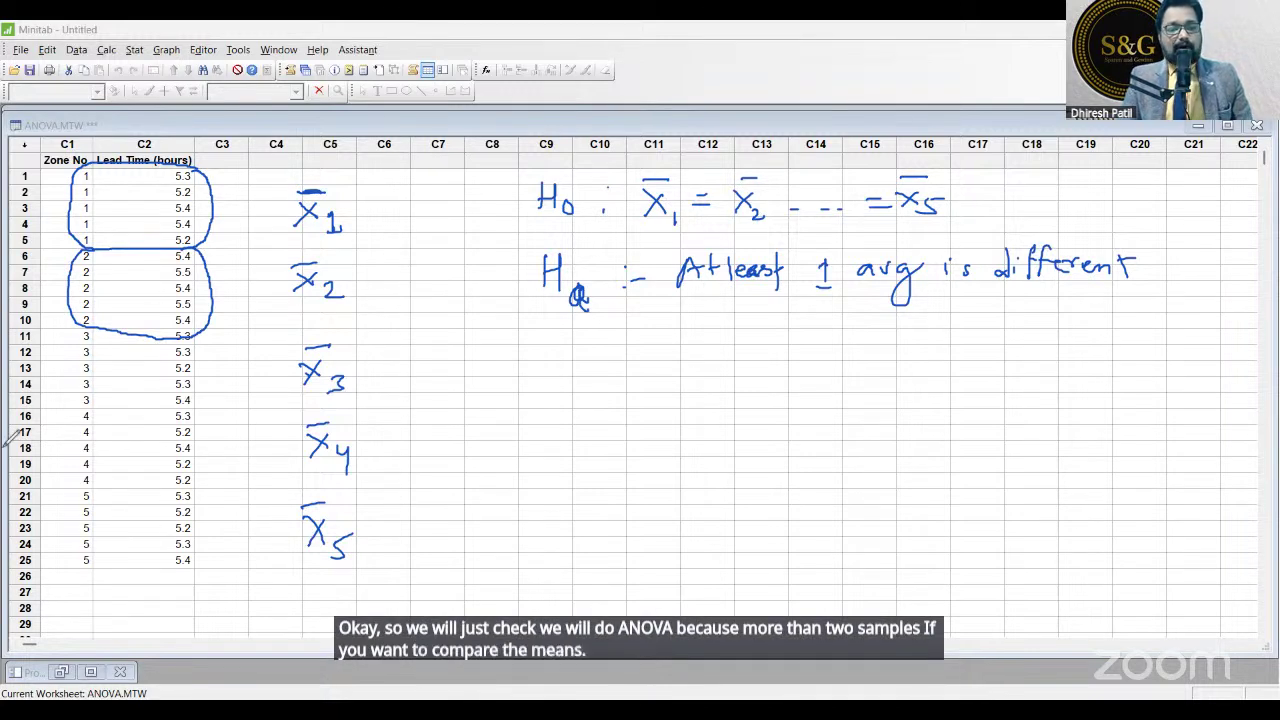
Clear all handwritten annotations from the worksheet and open the One-Way ANOVA setup.
{"action": "left_click", "coordinate": [26, 597]}
{"action": "right_click", "coordinate": [71, 566]}
{"action": "left_click_drag", "start_coordinate": [437, 240], "coordinate": [432, 228]}
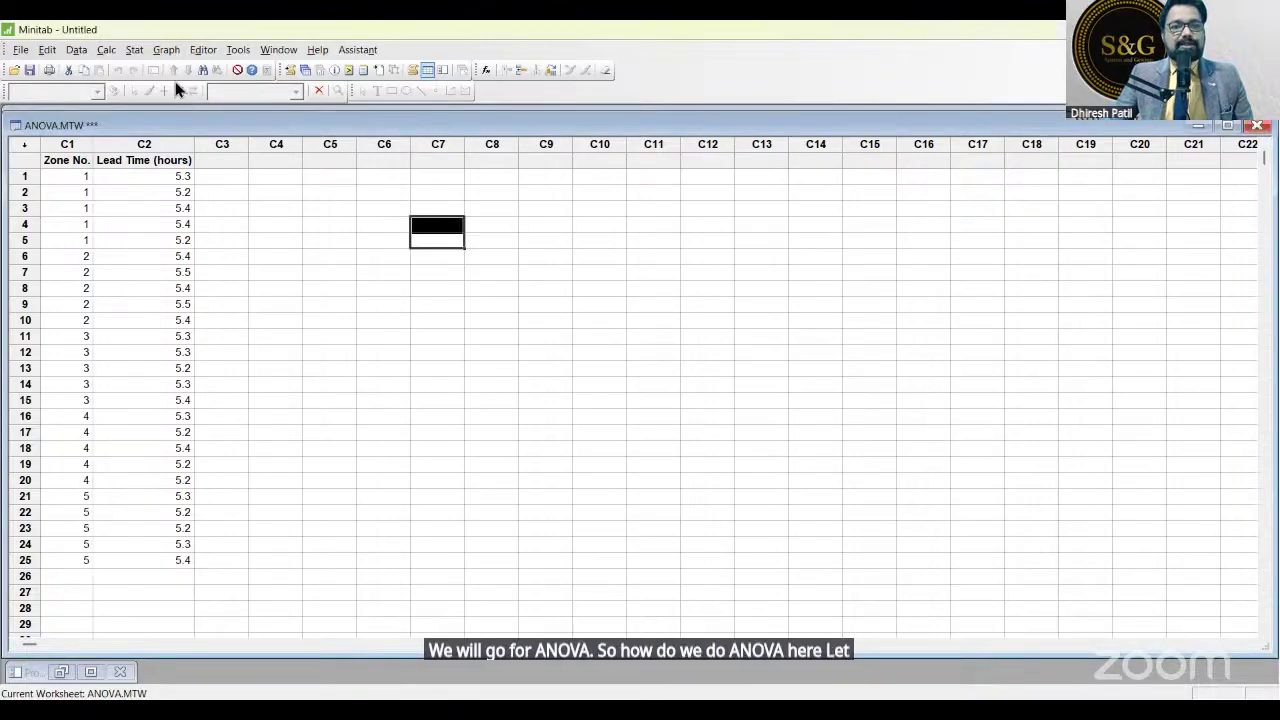
{"action": "left_click", "coordinate": [316, 202]}
{"action": "left_click", "coordinate": [133, 50]}
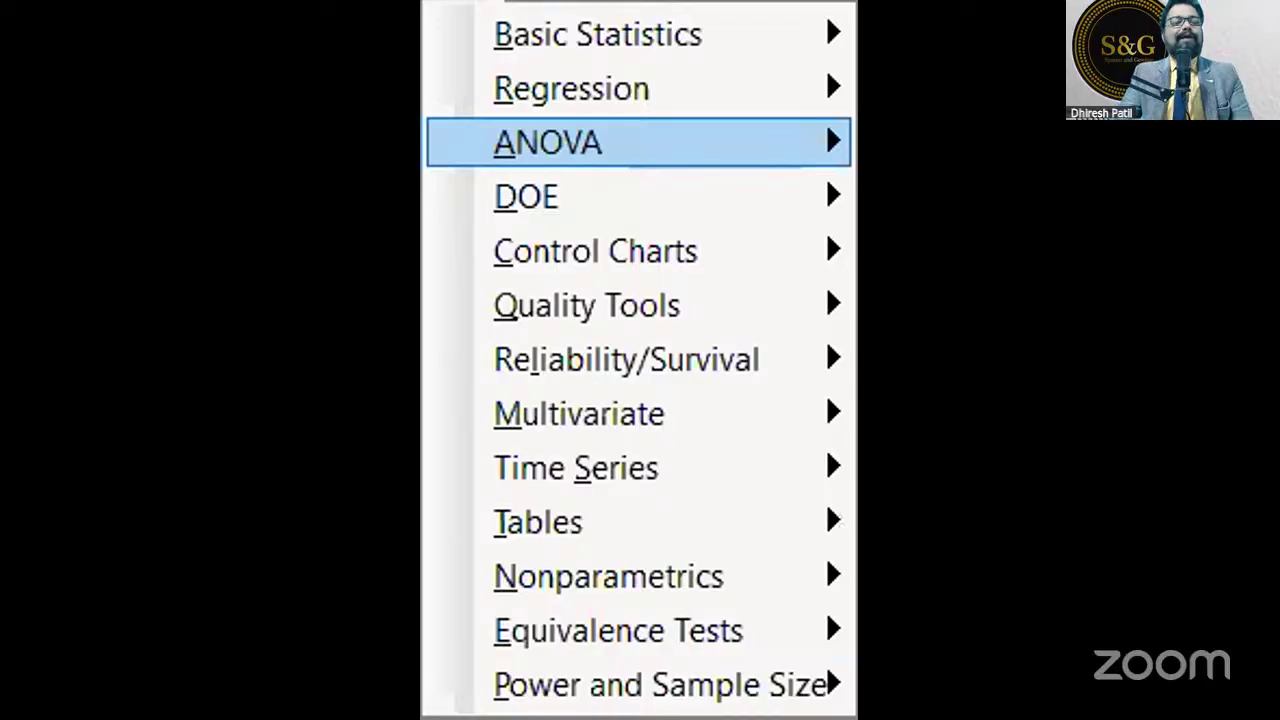
{"action": "mouse_move", "coordinate": [590, 142]}
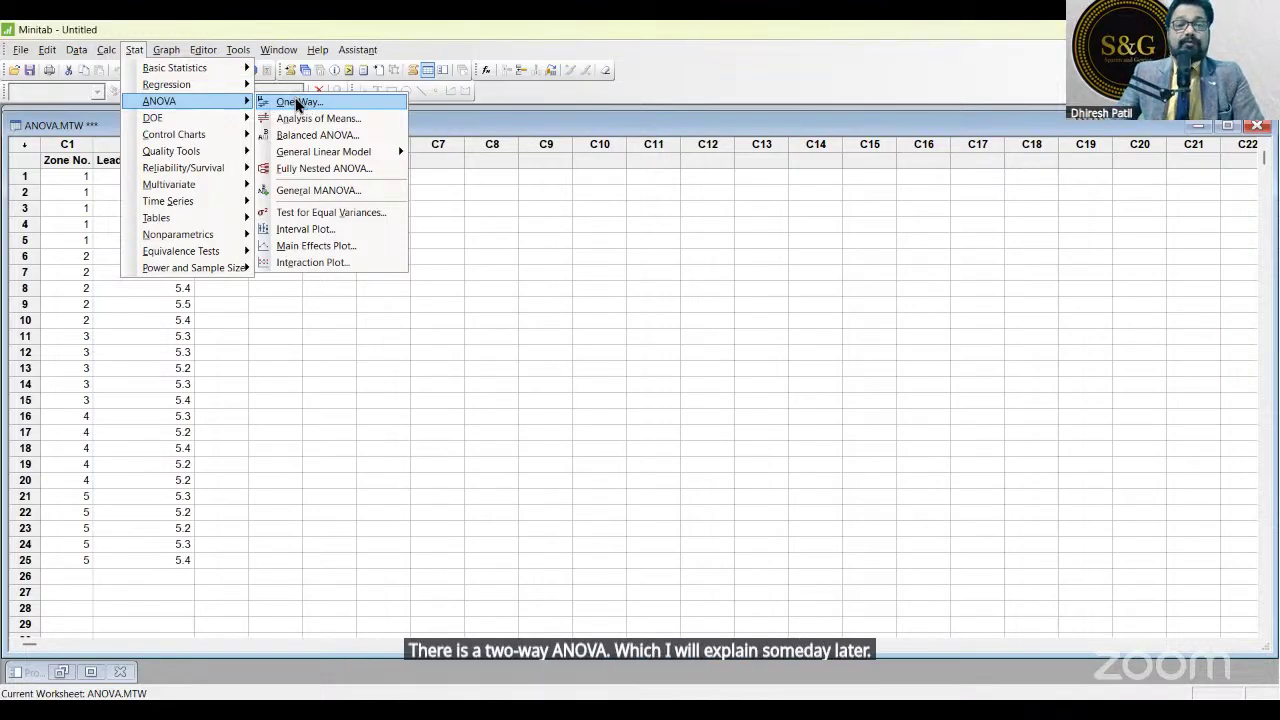
{"action": "left_click", "coordinate": [300, 104]}
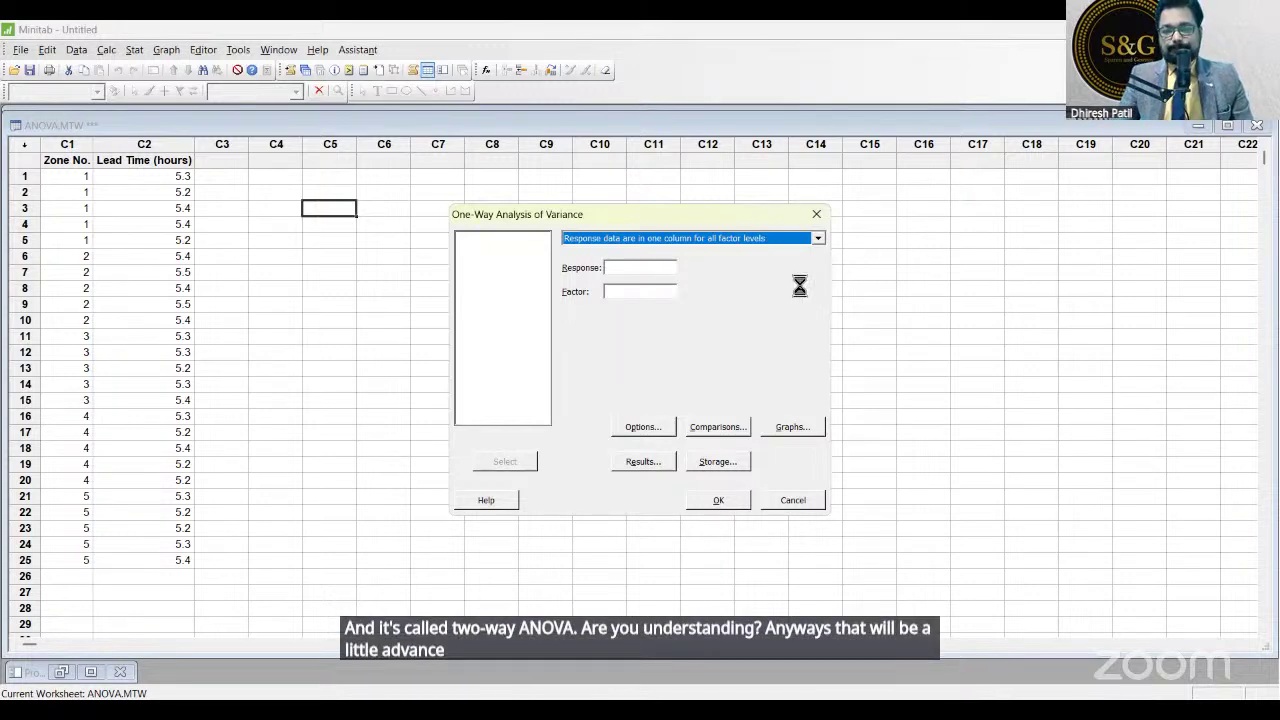
{"action": "left_click", "coordinate": [816, 238]}
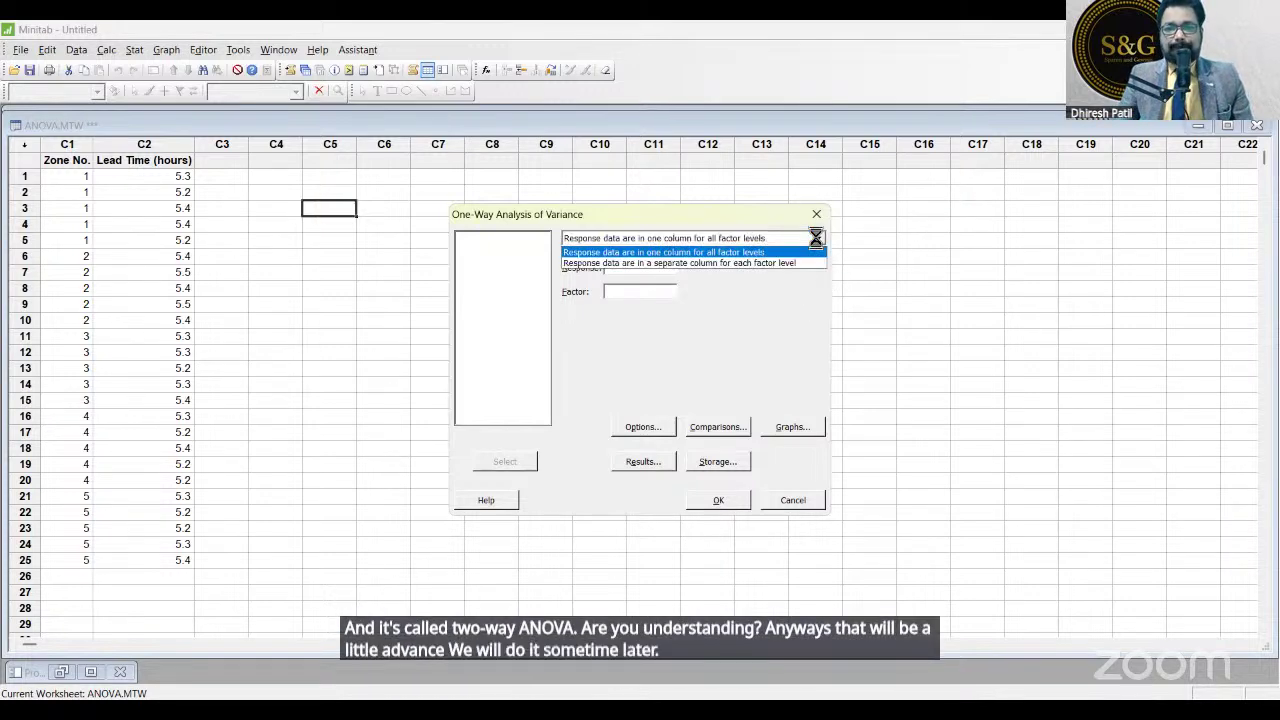
{"action": "left_click", "coordinate": [816, 238]}
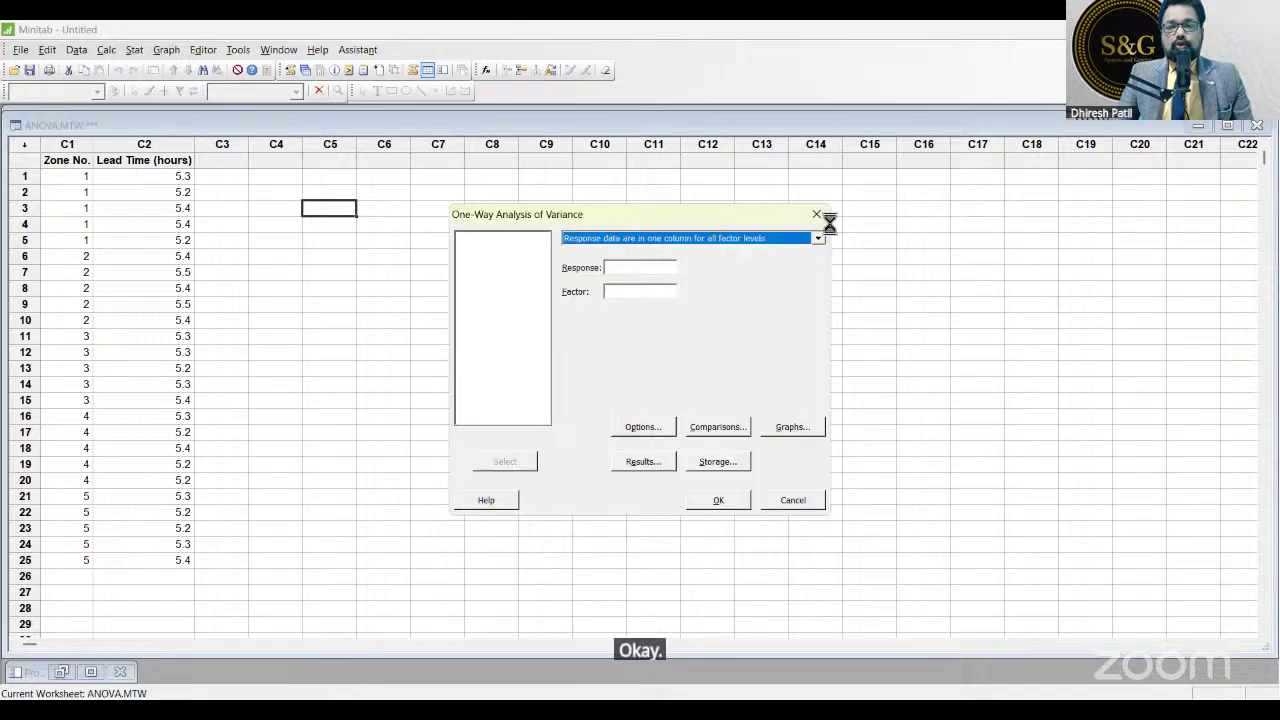
{"action": "left_click", "coordinate": [817, 237]}
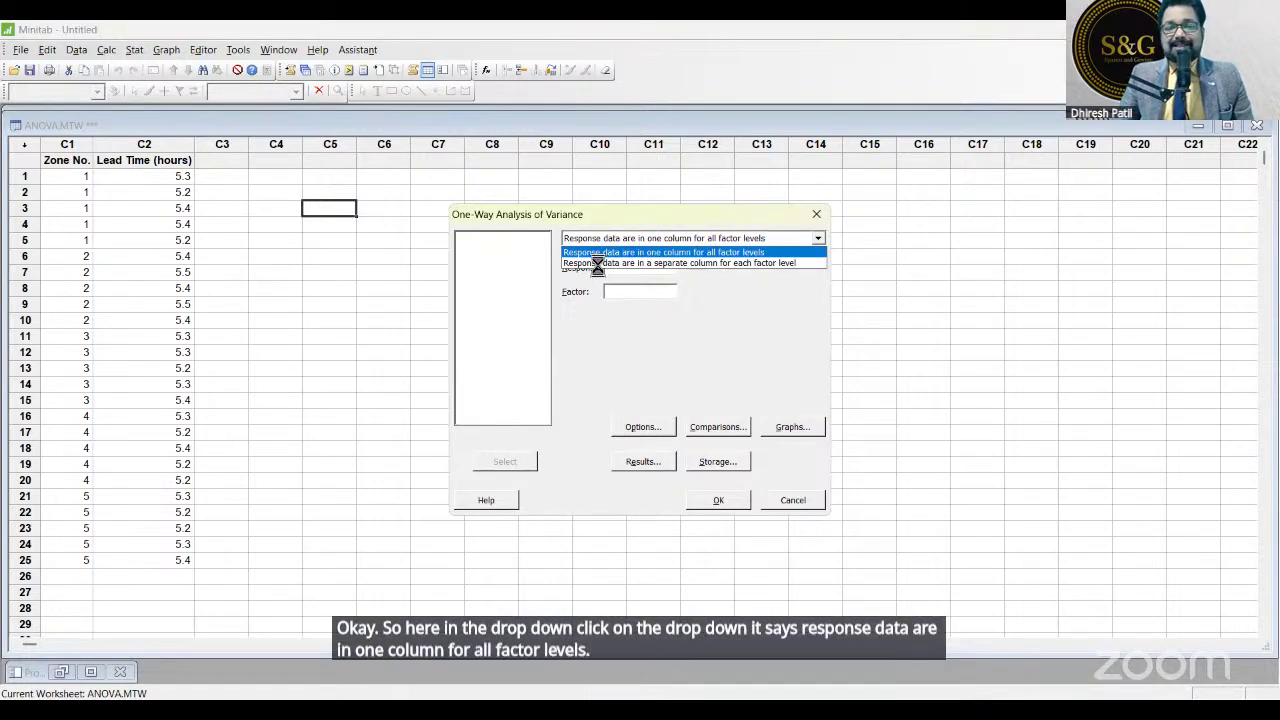
{"action": "left_click", "coordinate": [741, 263]}
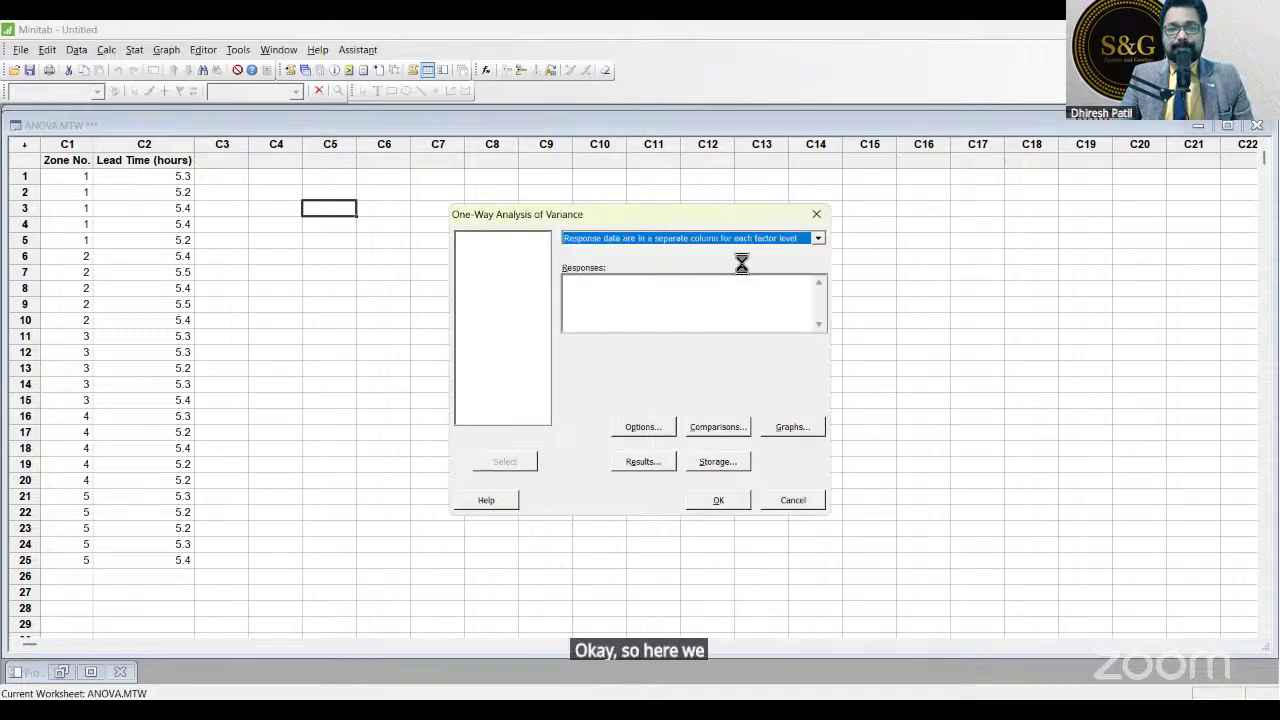
{"action": "left_click", "coordinate": [817, 238]}
{"action": "left_click", "coordinate": [643, 251]}
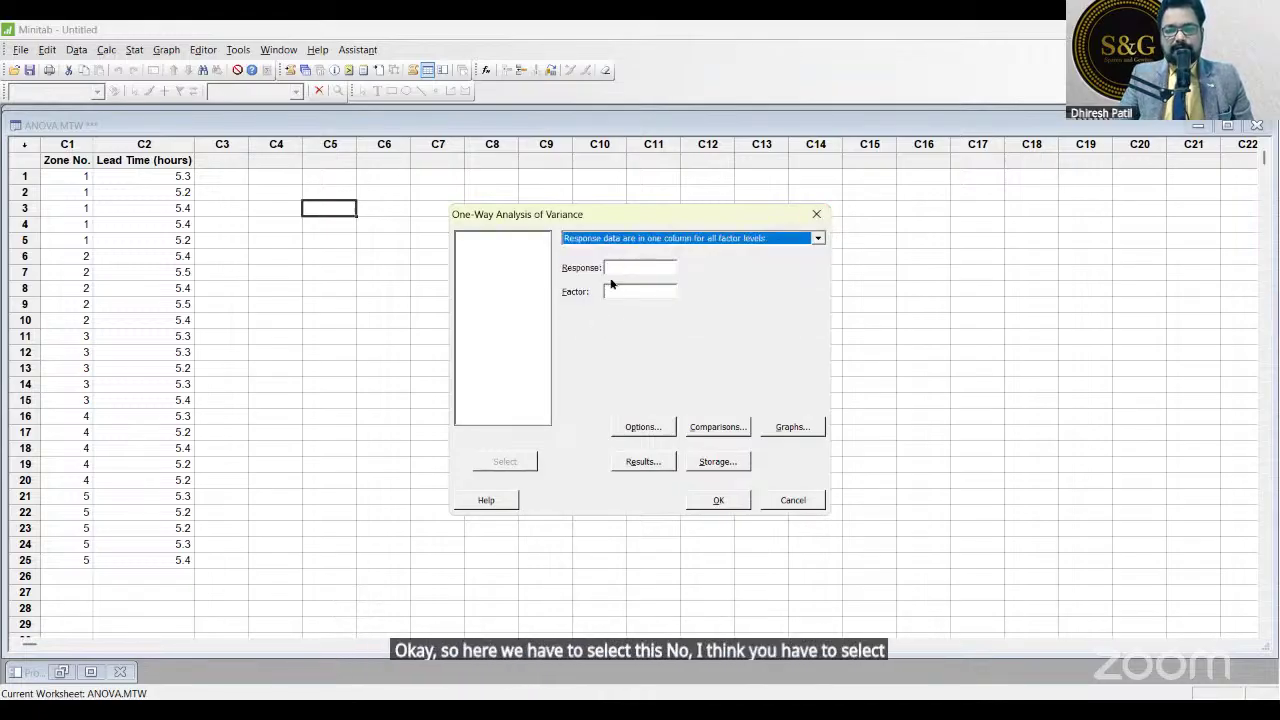
Run the one-way ANOVA with Lead Time (hours) as response and Zone No. as factor, and maximize the resulting interval plot.
{"action": "left_click", "coordinate": [619, 266]}
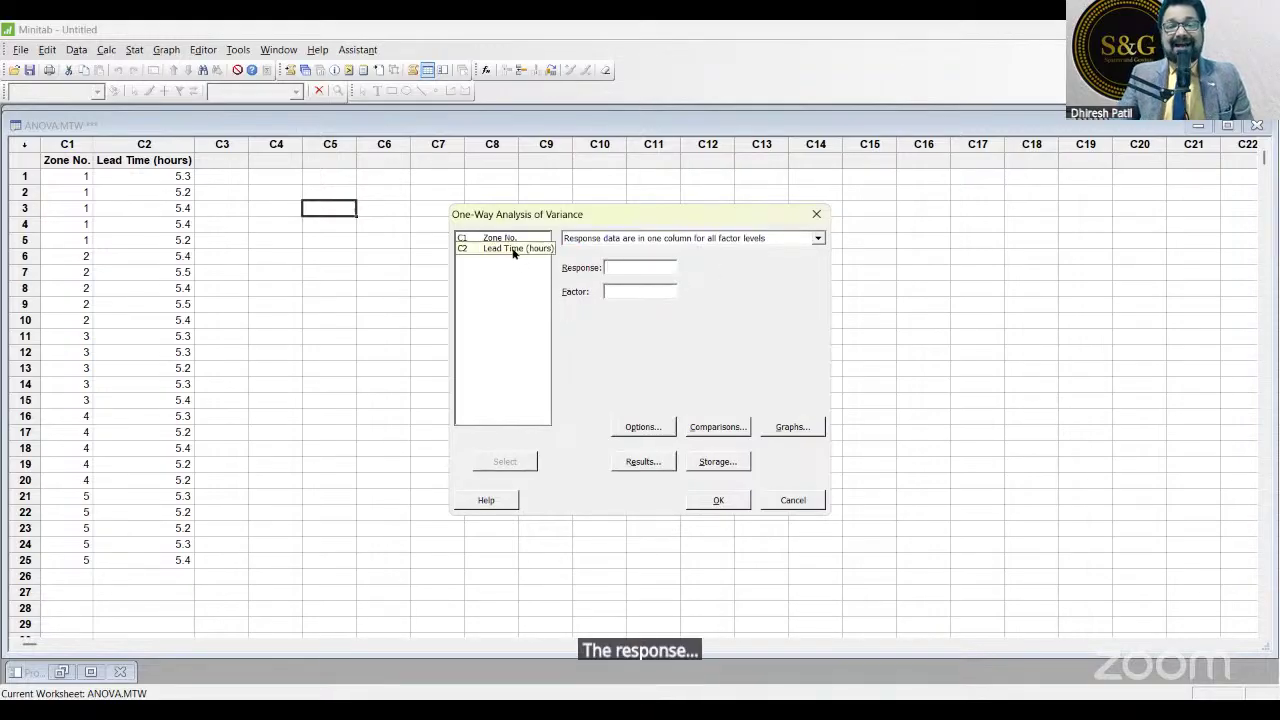
{"action": "double_click", "coordinate": [513, 248]}
{"action": "left_click", "coordinate": [655, 291]}
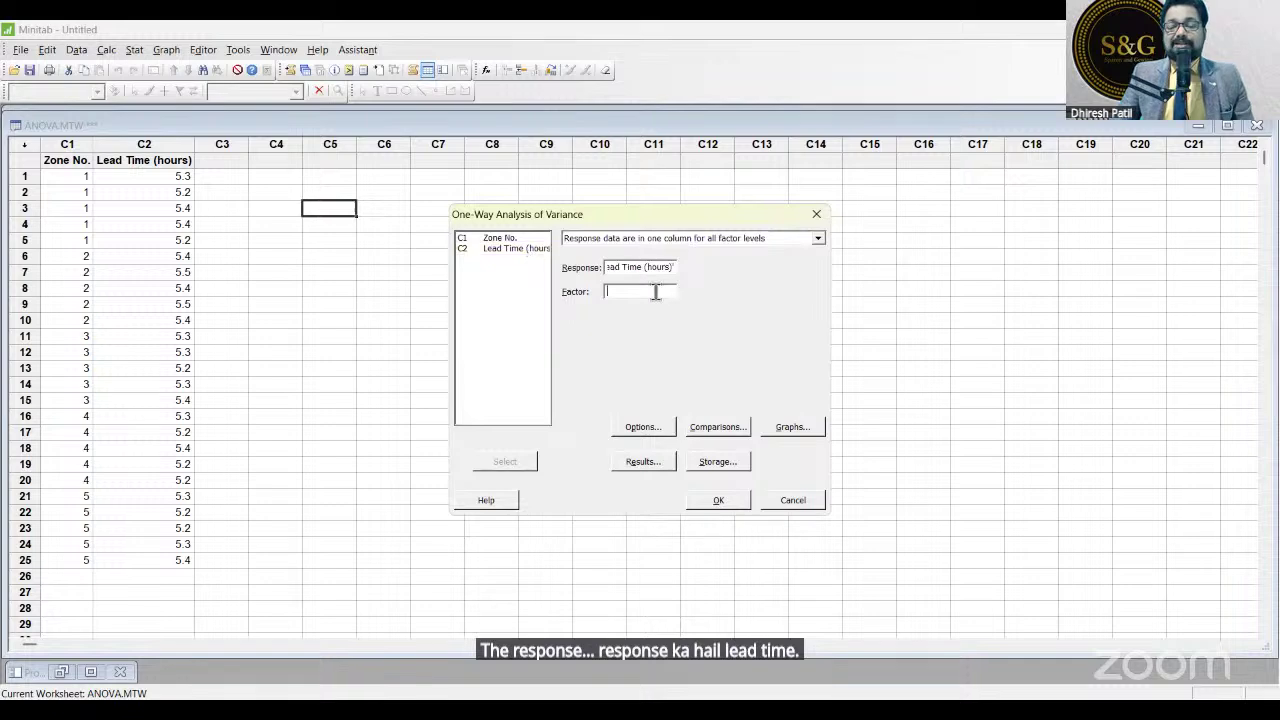
{"action": "double_click", "coordinate": [500, 238]}
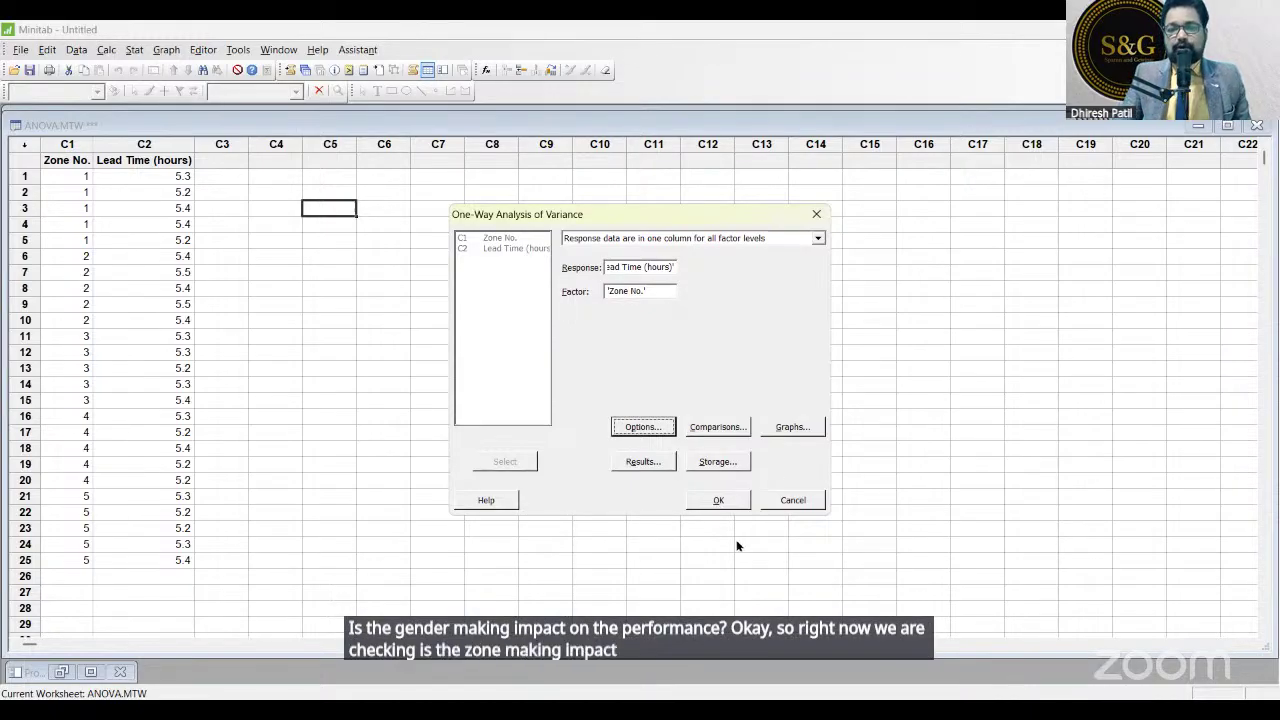
{"action": "left_click", "coordinate": [716, 500]}
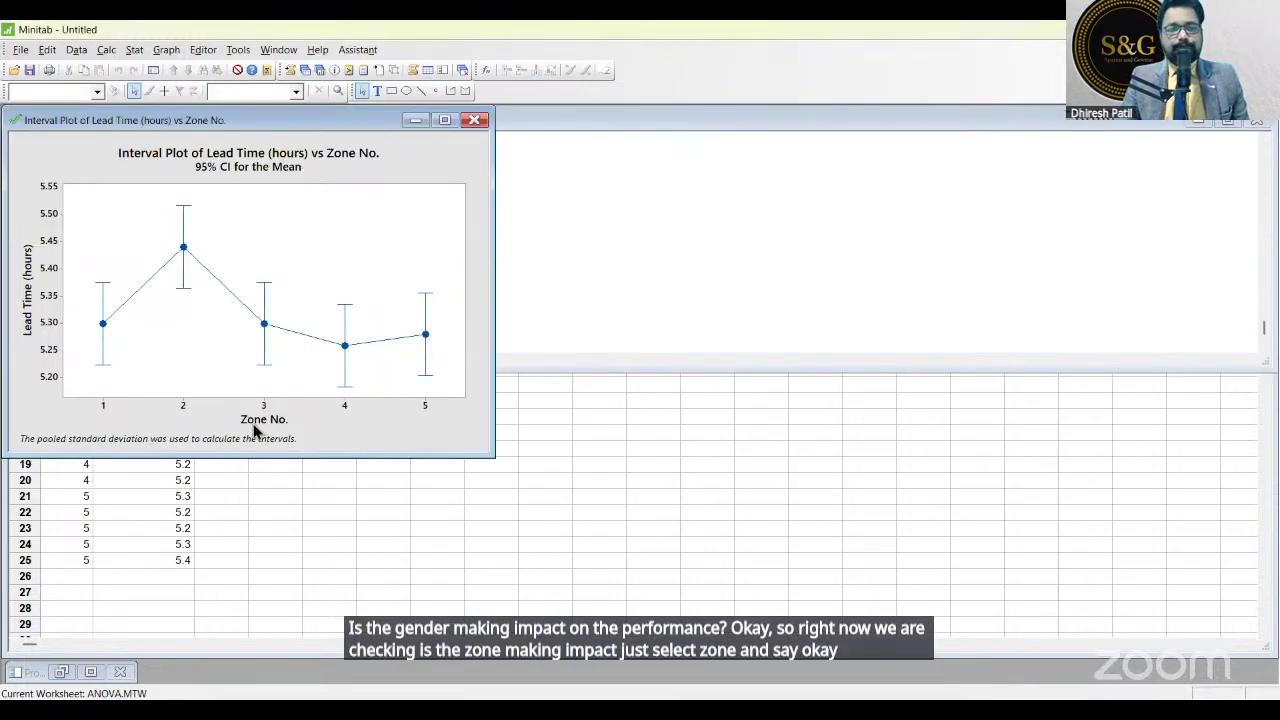
{"action": "left_click", "coordinate": [445, 120]}
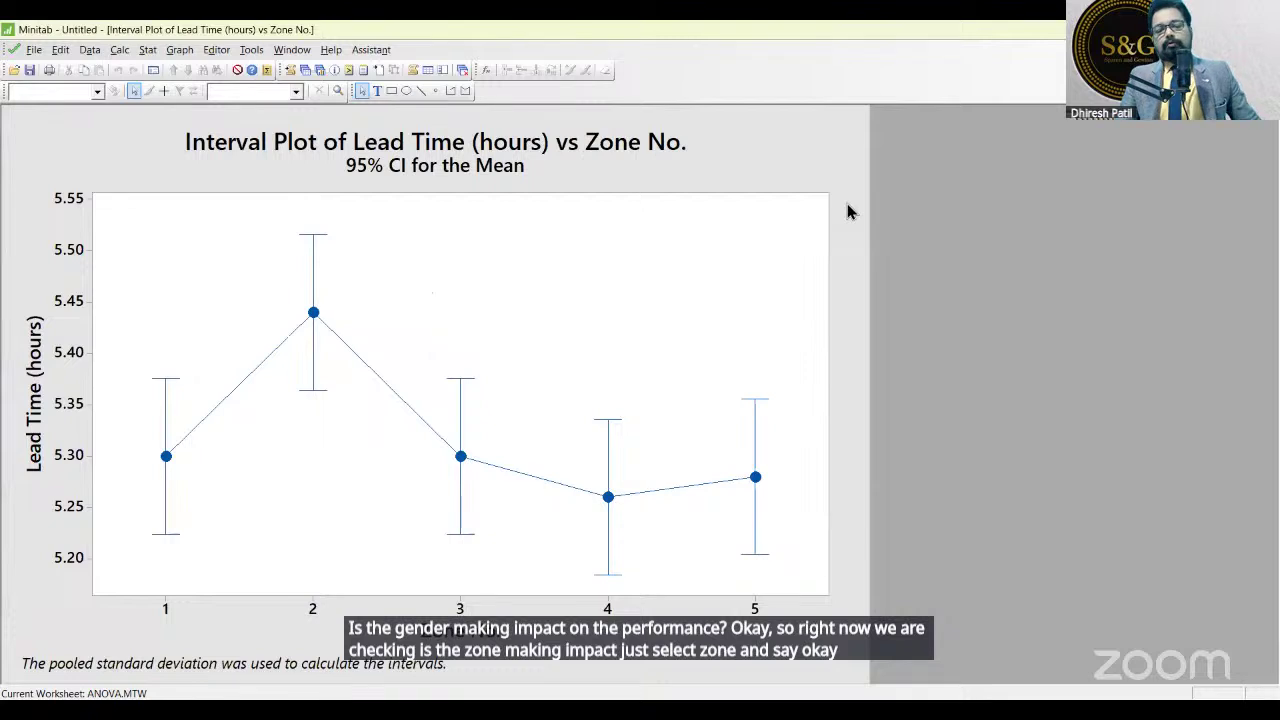
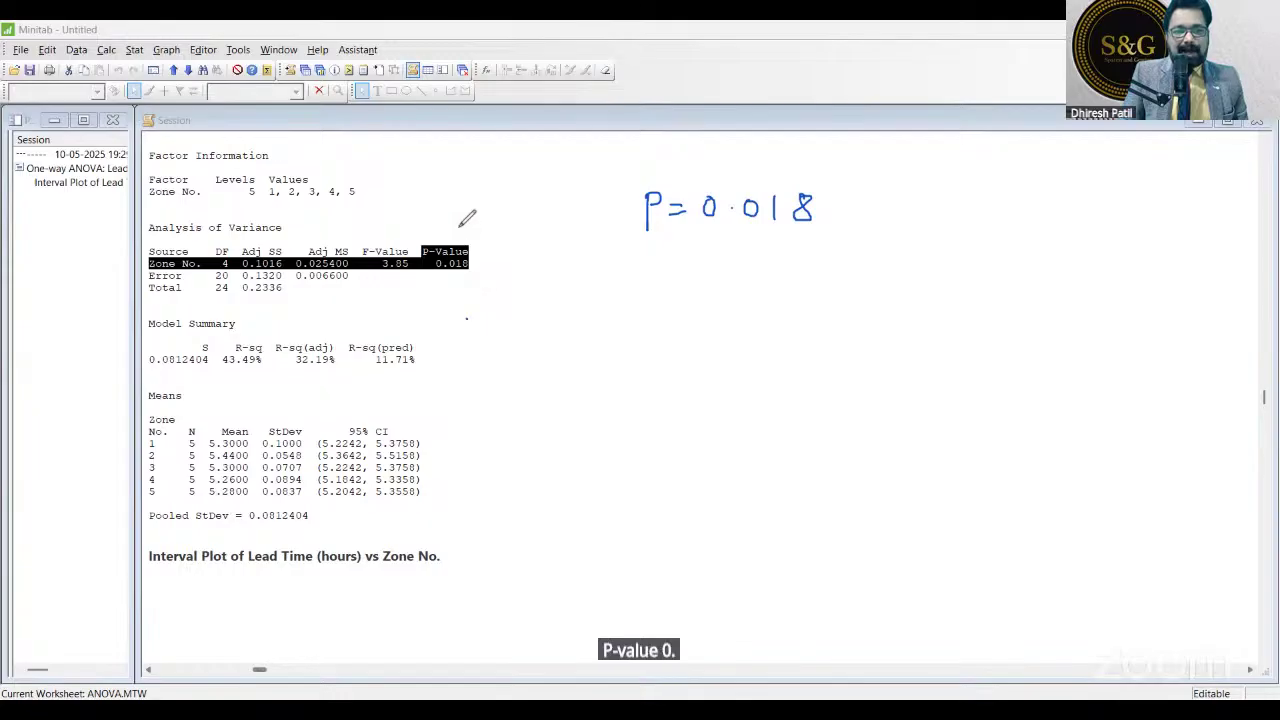
Circle the P-Value for Zone No. in the Analysis of Variance table twice, and double-underline the handwritten P = 0.018.
{"action": "mouse_move", "coordinate": [472, 220]}
{"action": "left_mouse_down"}
{"action": "mouse_move", "coordinate": [432, 226]}
{"action": "mouse_move", "coordinate": [440, 282]}
{"action": "mouse_move", "coordinate": [484, 217]}
{"action": "left_mouse_up"}
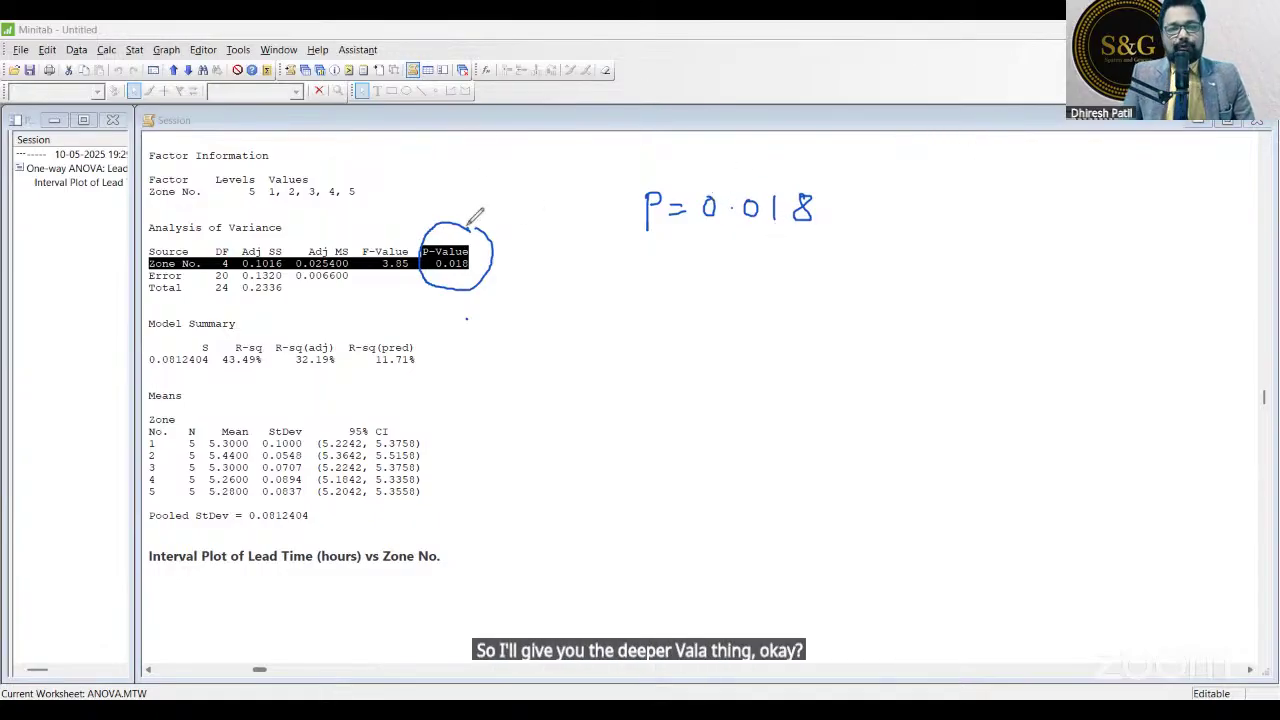
{"action": "mouse_move", "coordinate": [442, 214]}
{"action": "left_mouse_down"}
{"action": "mouse_move", "coordinate": [460, 290]}
{"action": "mouse_move", "coordinate": [487, 222]}
{"action": "mouse_move", "coordinate": [457, 212]}
{"action": "left_mouse_up"}
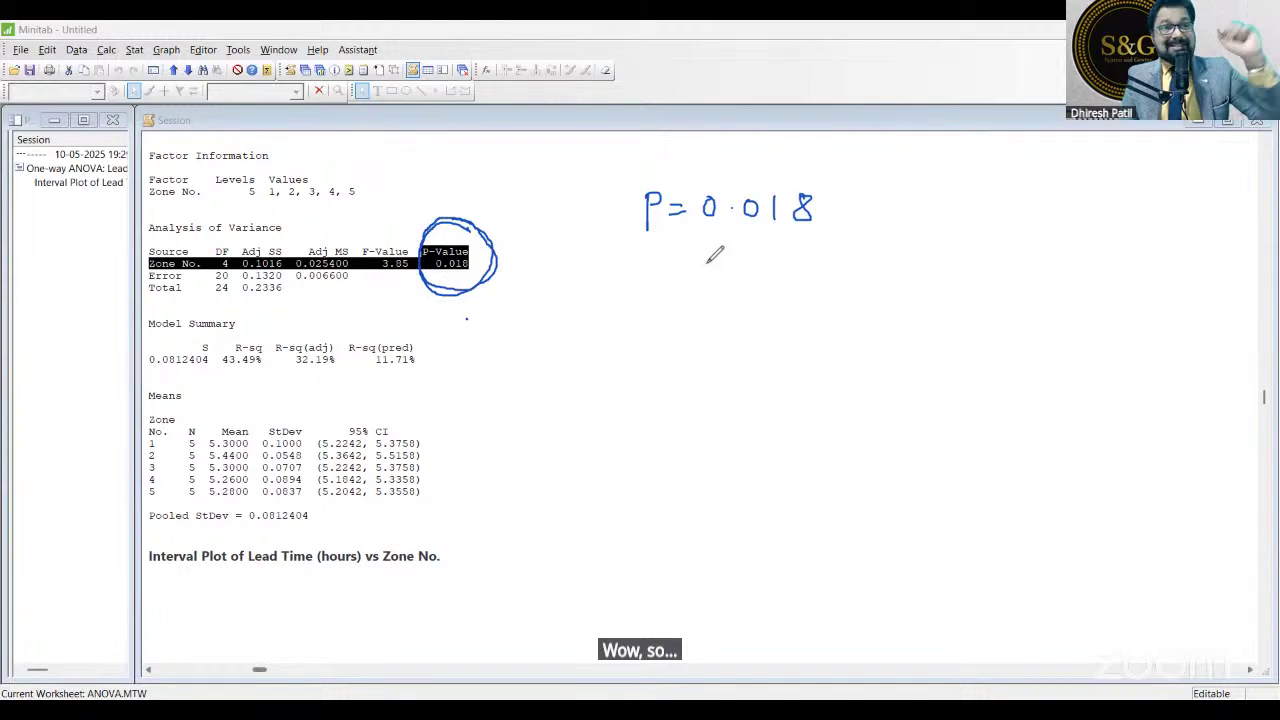
{"action": "left_click_drag", "start_coordinate": [676, 238], "coordinate": [832, 234]}
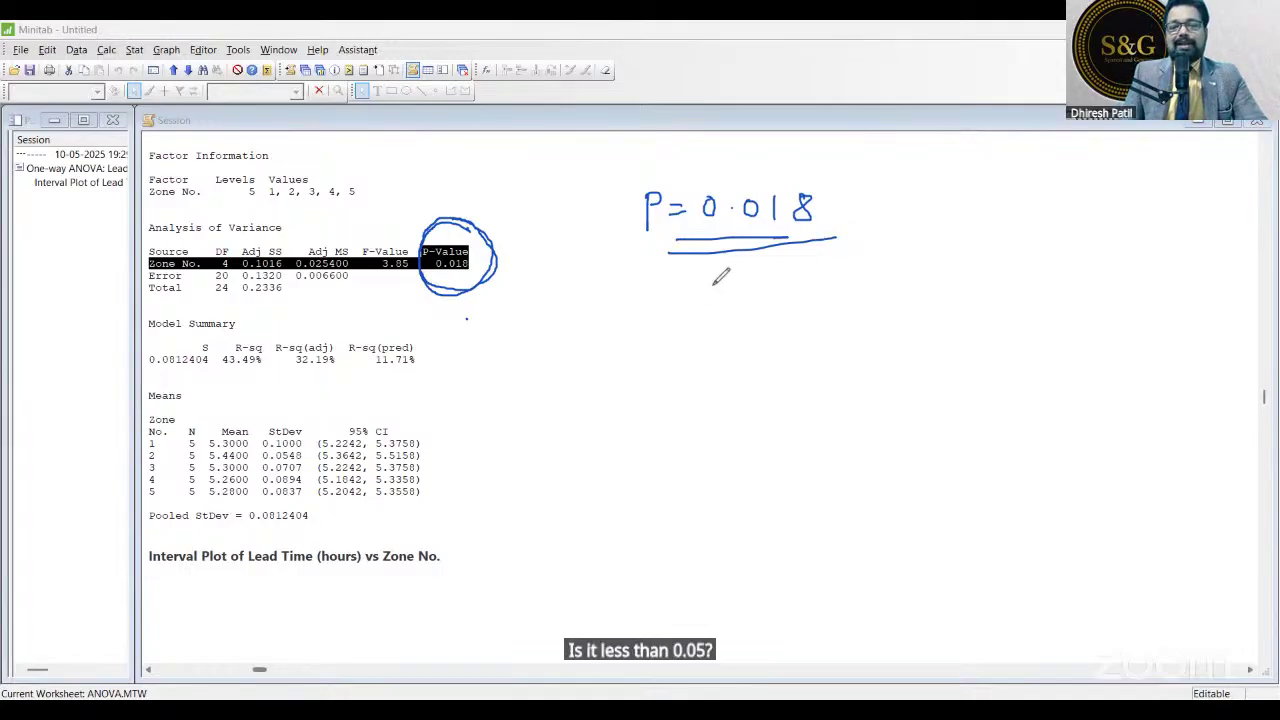
Handwrite P < 0.05 below the underlined p-value, with Reject Null beneath it.
{"action": "mouse_move", "coordinate": [716, 280]}
{"action": "left_mouse_down"}
{"action": "mouse_move", "coordinate": [716, 321]}
{"action": "mouse_move", "coordinate": [724, 294]}
{"action": "left_mouse_up"}
{"action": "left_click_drag", "start_coordinate": [800, 271], "coordinate": [789, 312]}
{"action": "mouse_move", "coordinate": [828, 283]}
{"action": "left_mouse_down"}
{"action": "mouse_move", "coordinate": [829, 298]}
{"action": "mouse_move", "coordinate": [888, 297]}
{"action": "mouse_move", "coordinate": [911, 276]}
{"action": "left_mouse_up"}
{"action": "left_click", "coordinate": [846, 290]}
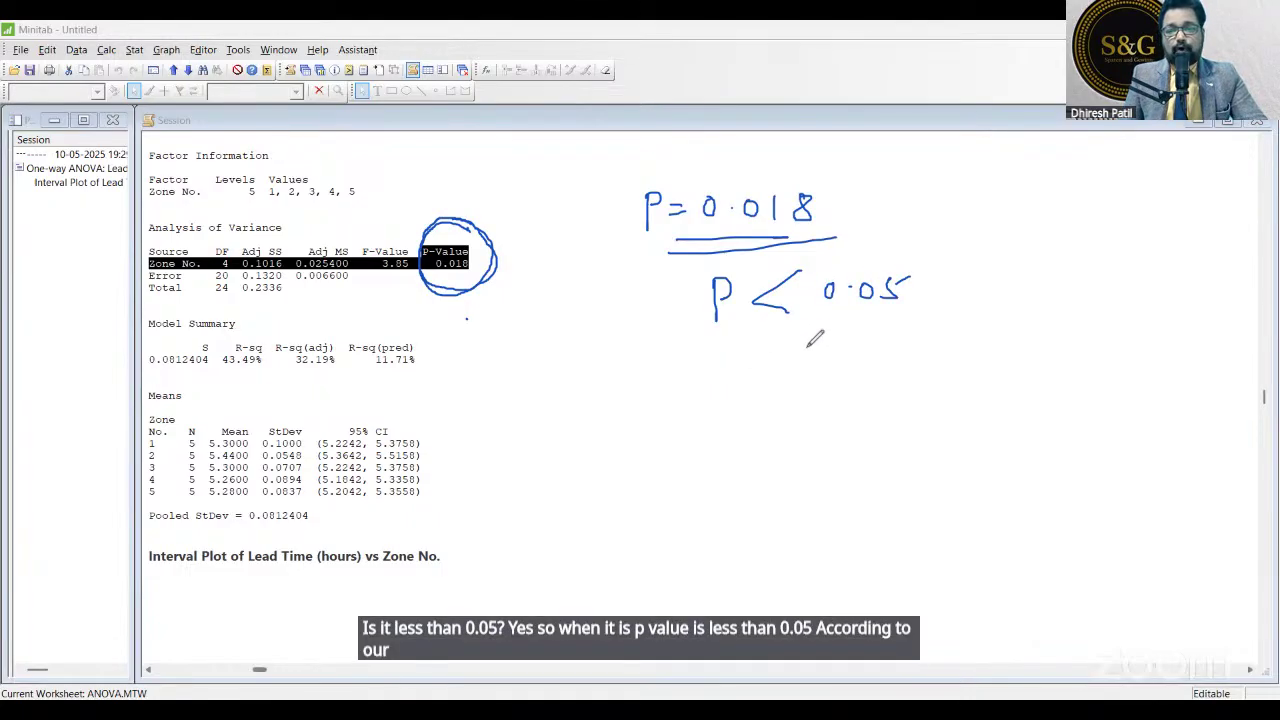
{"action": "mouse_move", "coordinate": [760, 344]}
{"action": "left_mouse_down"}
{"action": "mouse_move", "coordinate": [756, 386]}
{"action": "mouse_move", "coordinate": [772, 370]}
{"action": "left_mouse_up"}
{"action": "mouse_move", "coordinate": [772, 368]}
{"action": "left_mouse_down"}
{"action": "mouse_move", "coordinate": [794, 363]}
{"action": "mouse_move", "coordinate": [788, 391]}
{"action": "mouse_move", "coordinate": [846, 372]}
{"action": "left_mouse_up"}
{"action": "mouse_move", "coordinate": [868, 345]}
{"action": "left_mouse_down"}
{"action": "mouse_move", "coordinate": [870, 374]}
{"action": "mouse_move", "coordinate": [888, 353]}
{"action": "left_mouse_up"}
{"action": "mouse_move", "coordinate": [922, 346]}
{"action": "left_mouse_down"}
{"action": "mouse_move", "coordinate": [920, 382]}
{"action": "mouse_move", "coordinate": [1019, 345]}
{"action": "left_mouse_up"}
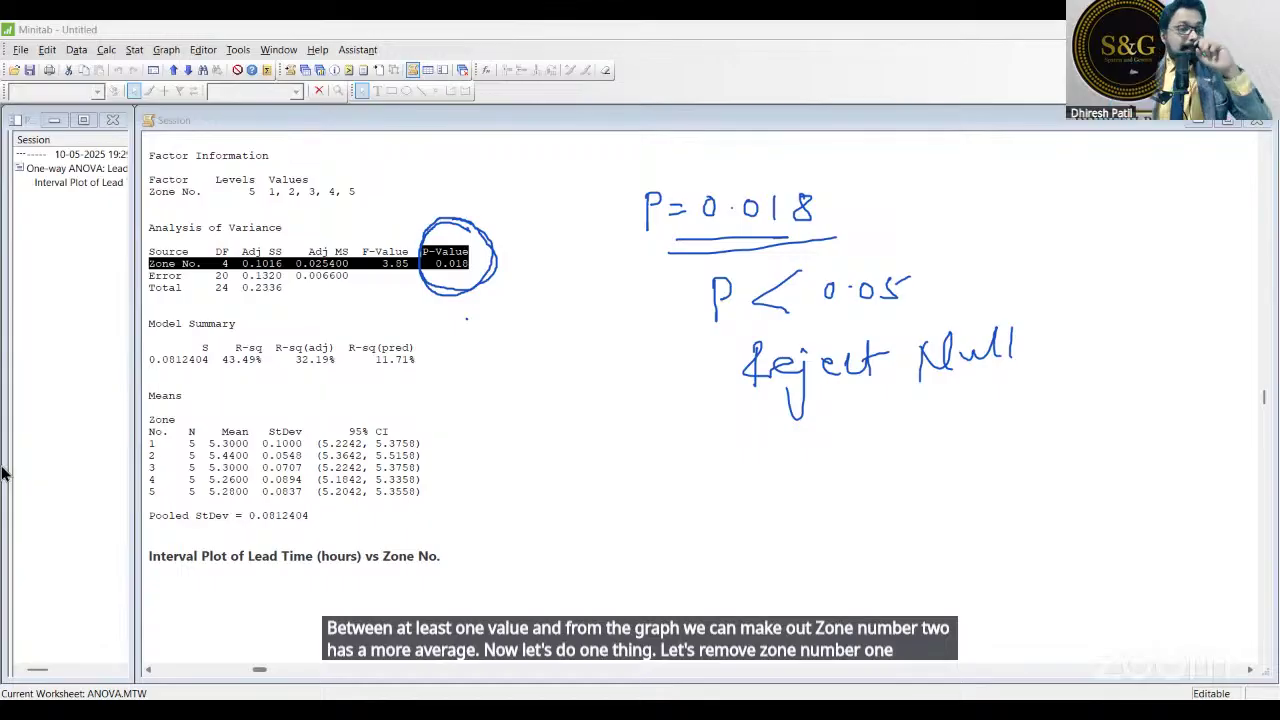
Clear the handwritten annotations from the session output and bring up the ANOVA.MTW worksheet.
{"action": "left_click", "coordinate": [535, 320]}
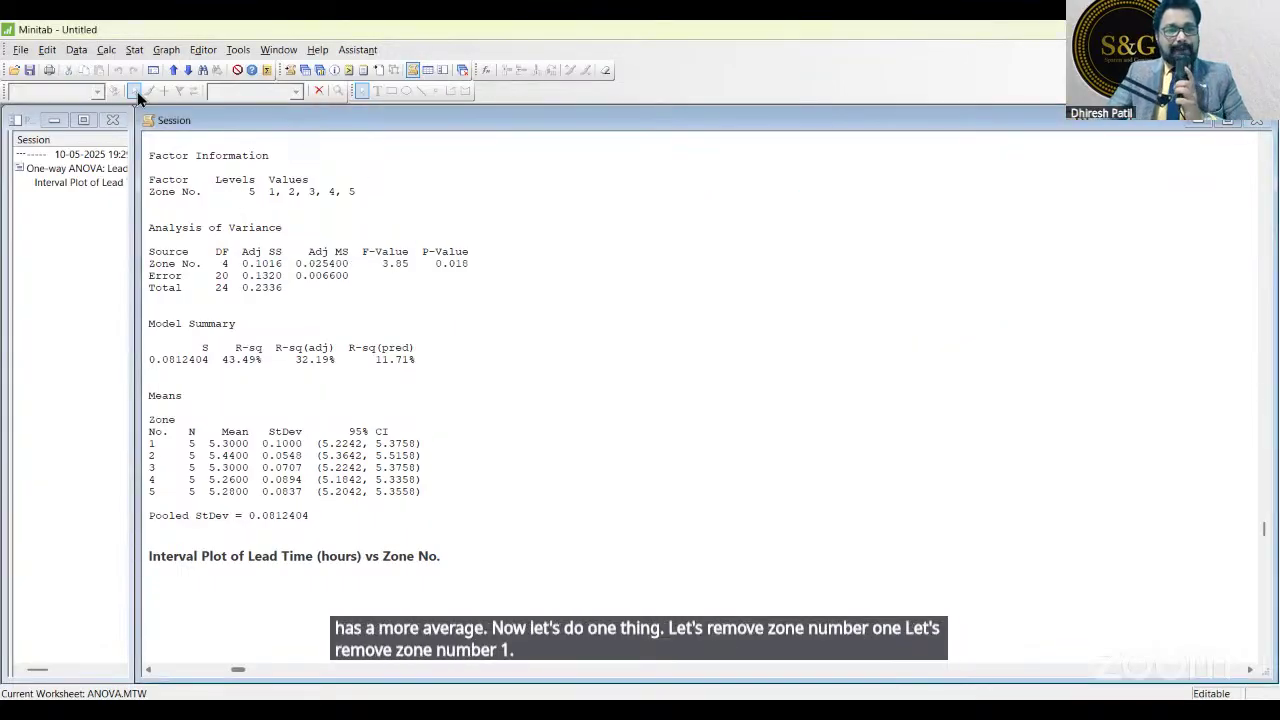
{"action": "left_click", "coordinate": [305, 70]}
{"action": "left_click", "coordinate": [722, 415]}
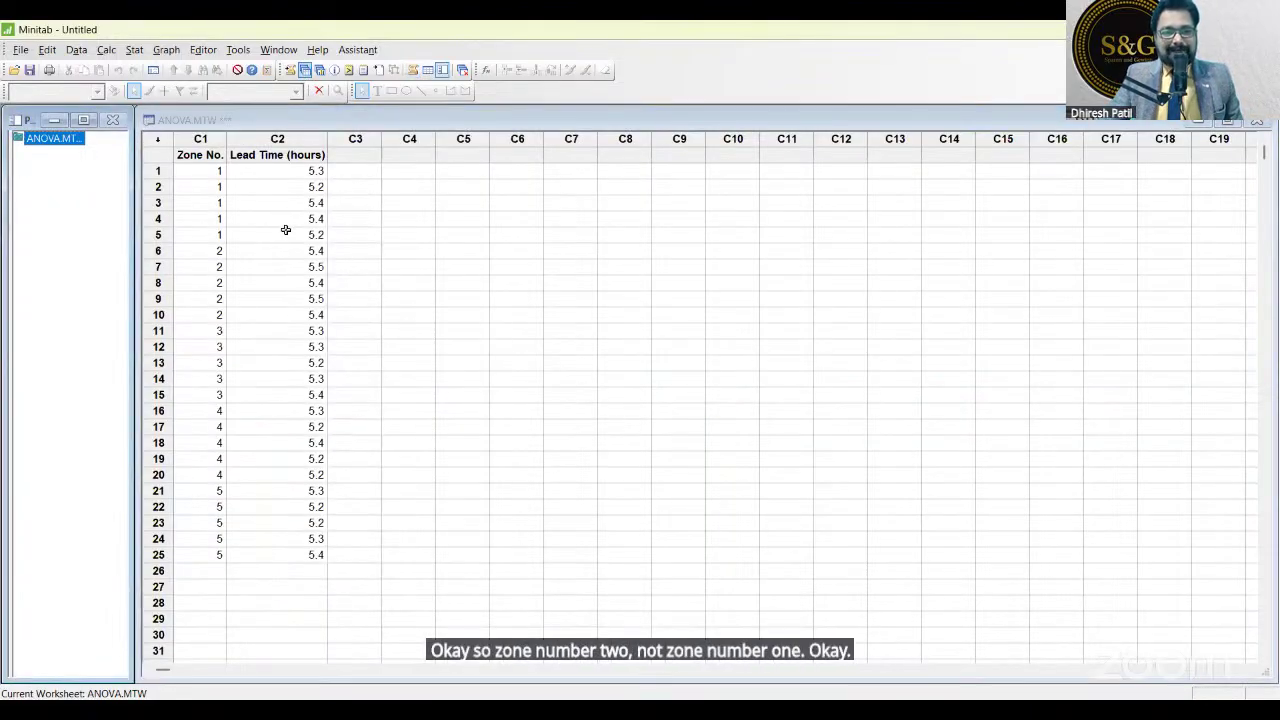
Delete the zone 2 entries in rows 6 to 10 of the Zone No. and Lead Time (hours) columns.
{"action": "left_click_drag", "start_coordinate": [212, 248], "coordinate": [287, 307]}
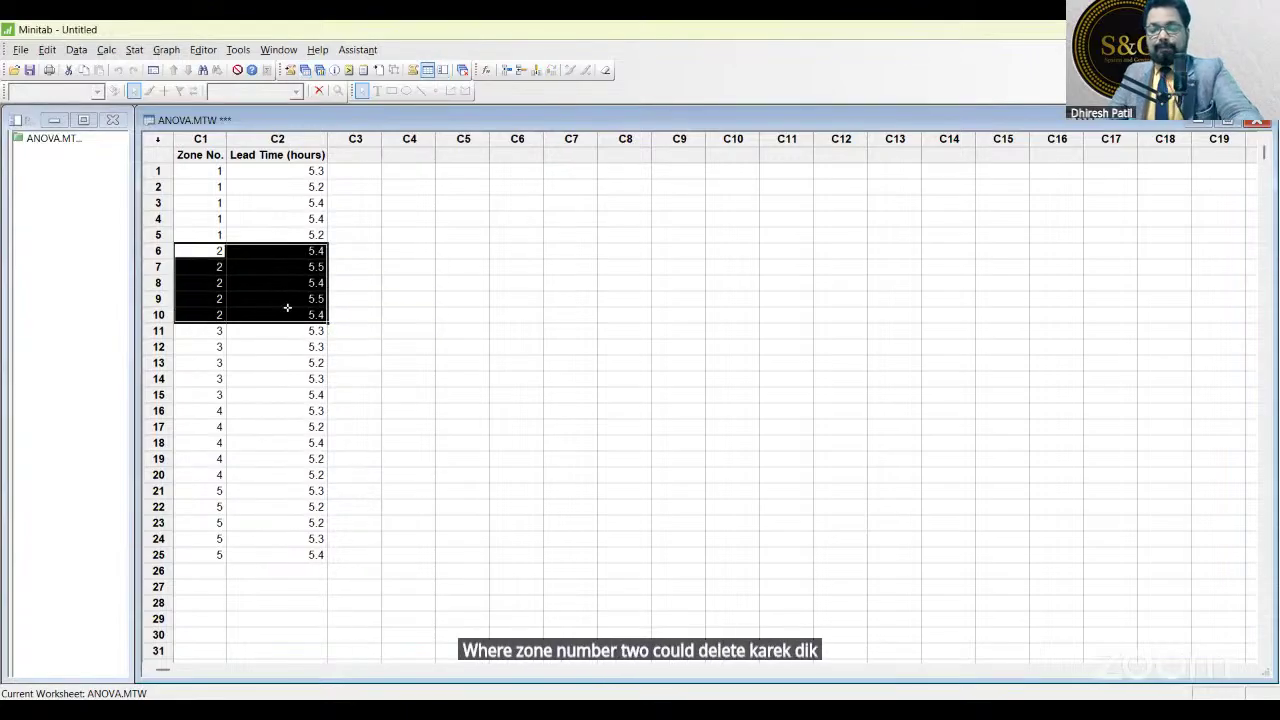
{"action": "key", "text": "Delete"}
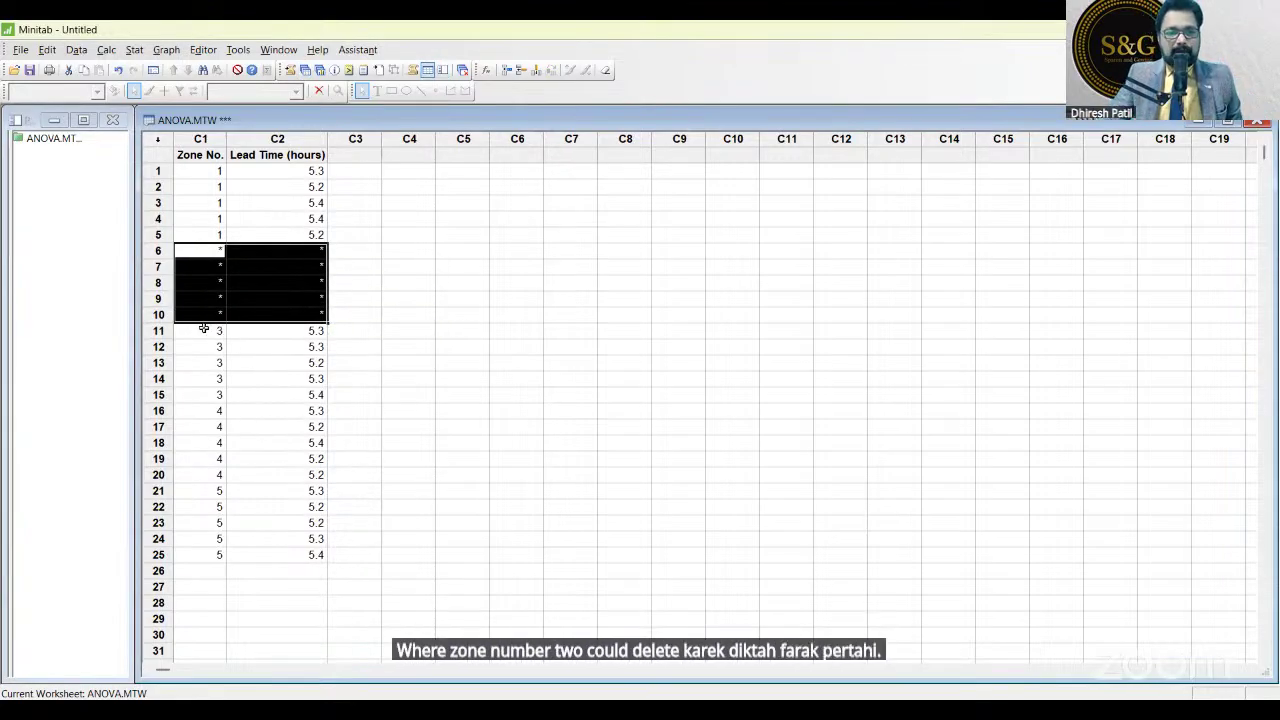
Move the zone 3 to 5 data up to start at row 6, replacing existing cells, and clear the leftover entries in rows 21 to 24.
{"action": "left_click_drag", "start_coordinate": [203, 329], "coordinate": [322, 550]}
{"action": "right_click", "coordinate": [267, 521]}
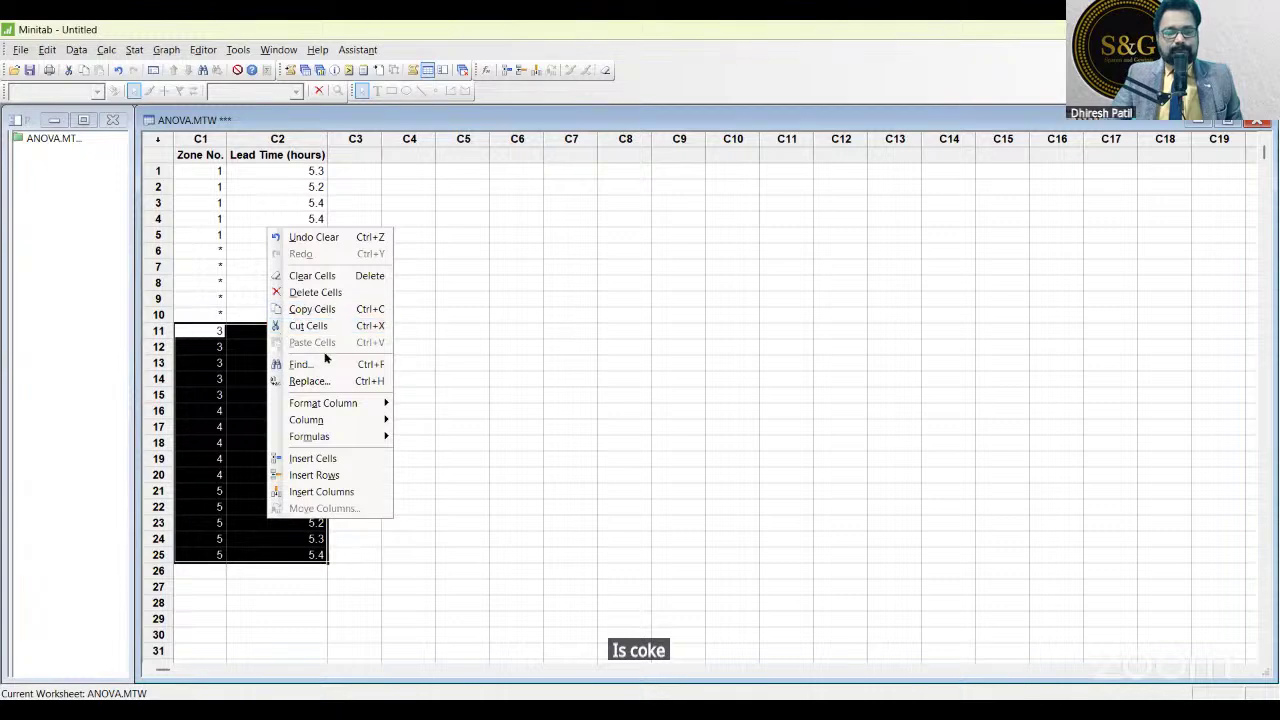
{"action": "left_click", "coordinate": [307, 326]}
{"action": "left_click", "coordinate": [203, 251]}
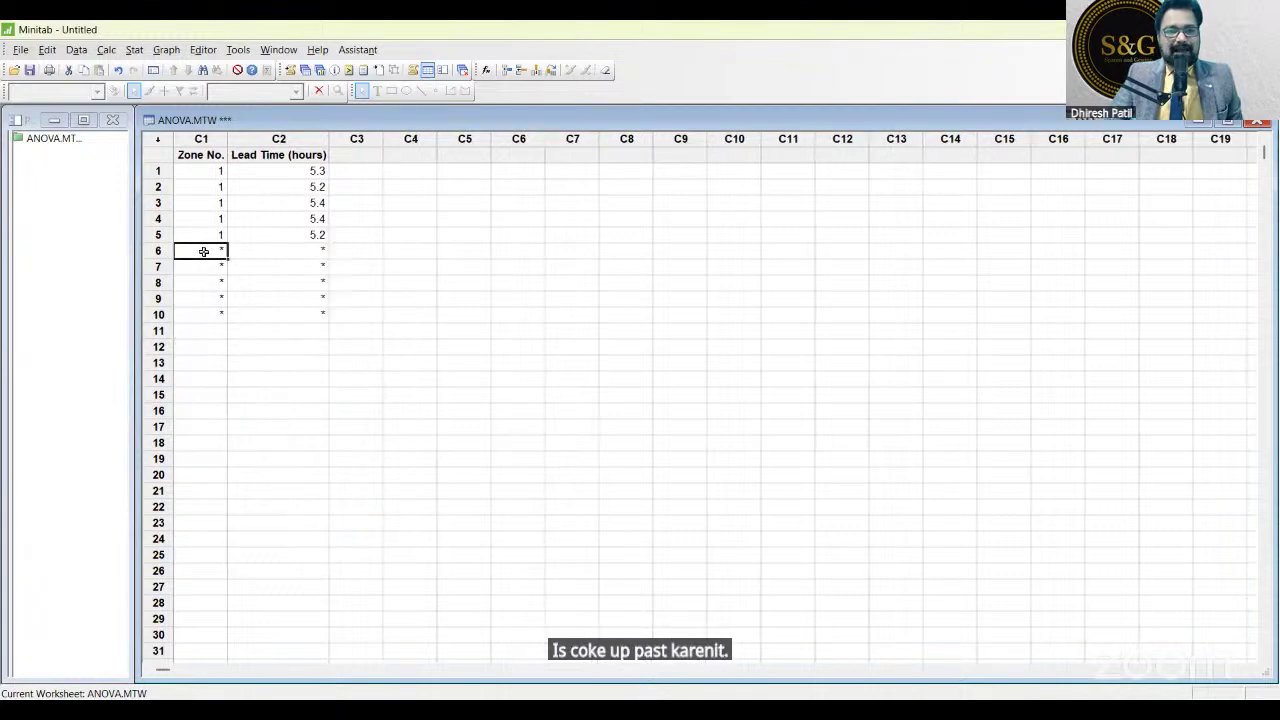
{"action": "right_click", "coordinate": [204, 252]}
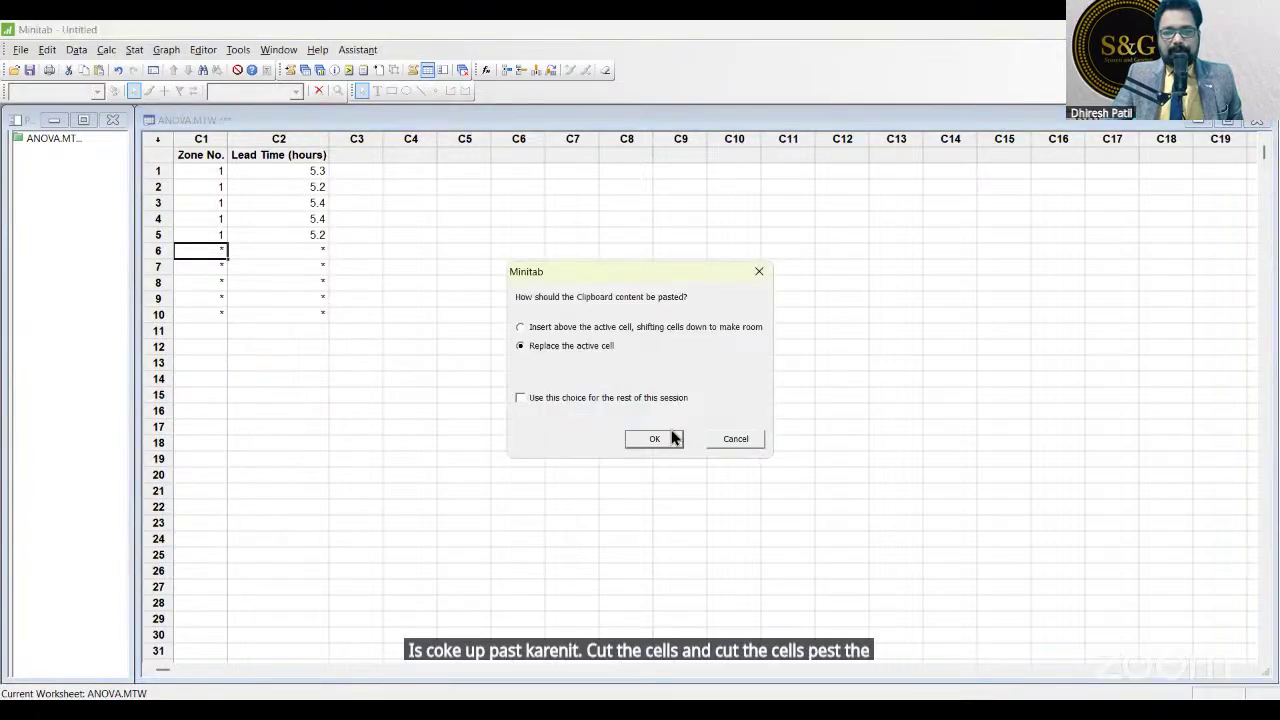
{"action": "left_click", "coordinate": [670, 439]}
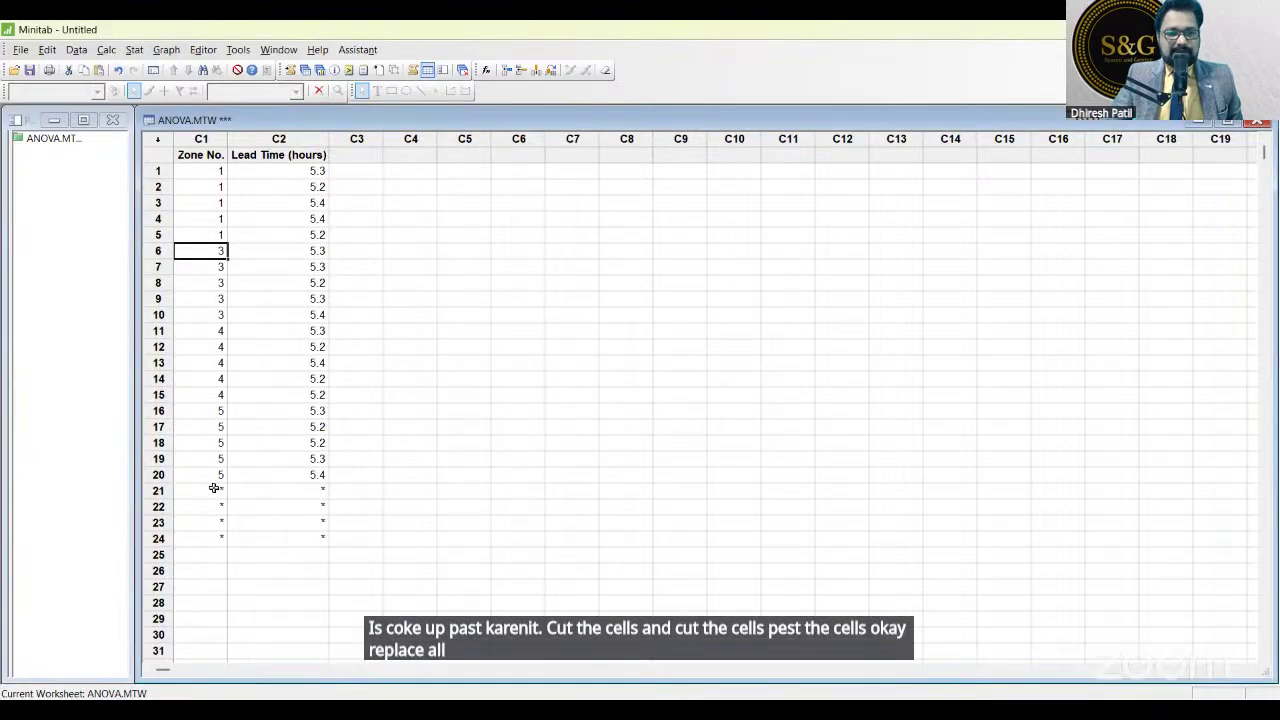
{"action": "left_click_drag", "start_coordinate": [217, 488], "coordinate": [287, 536]}
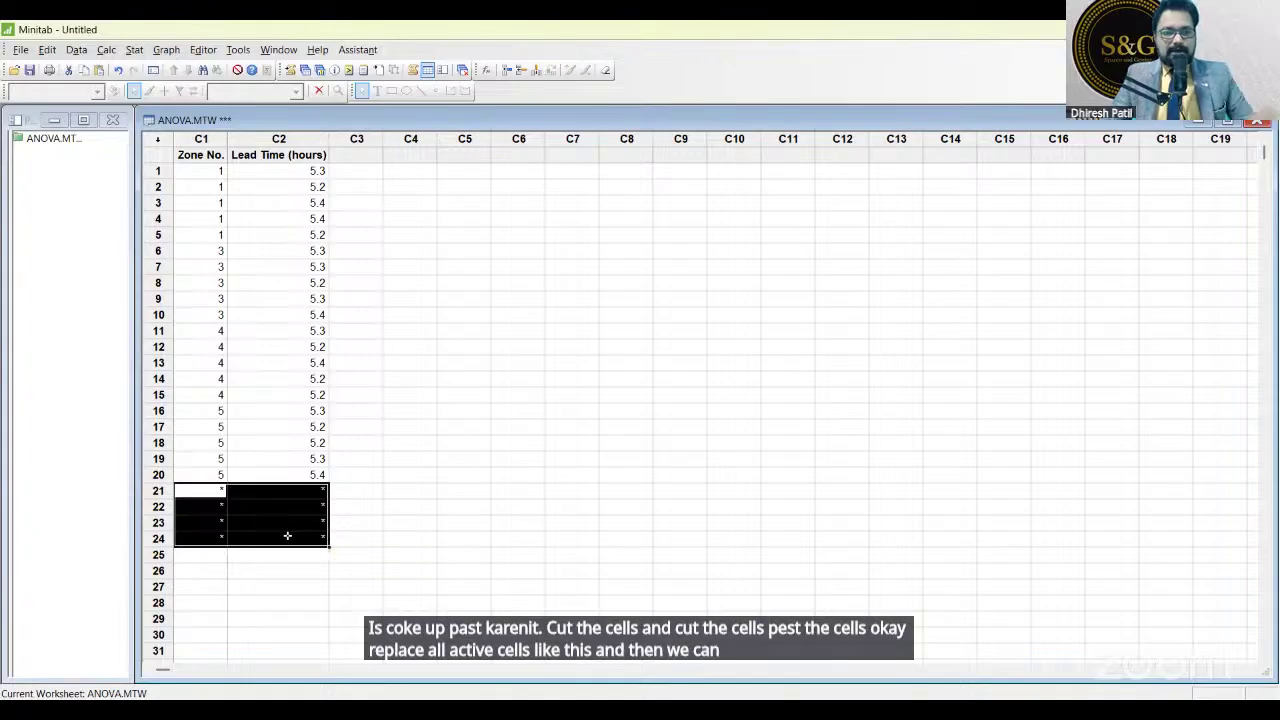
{"action": "left_click", "coordinate": [478, 513]}
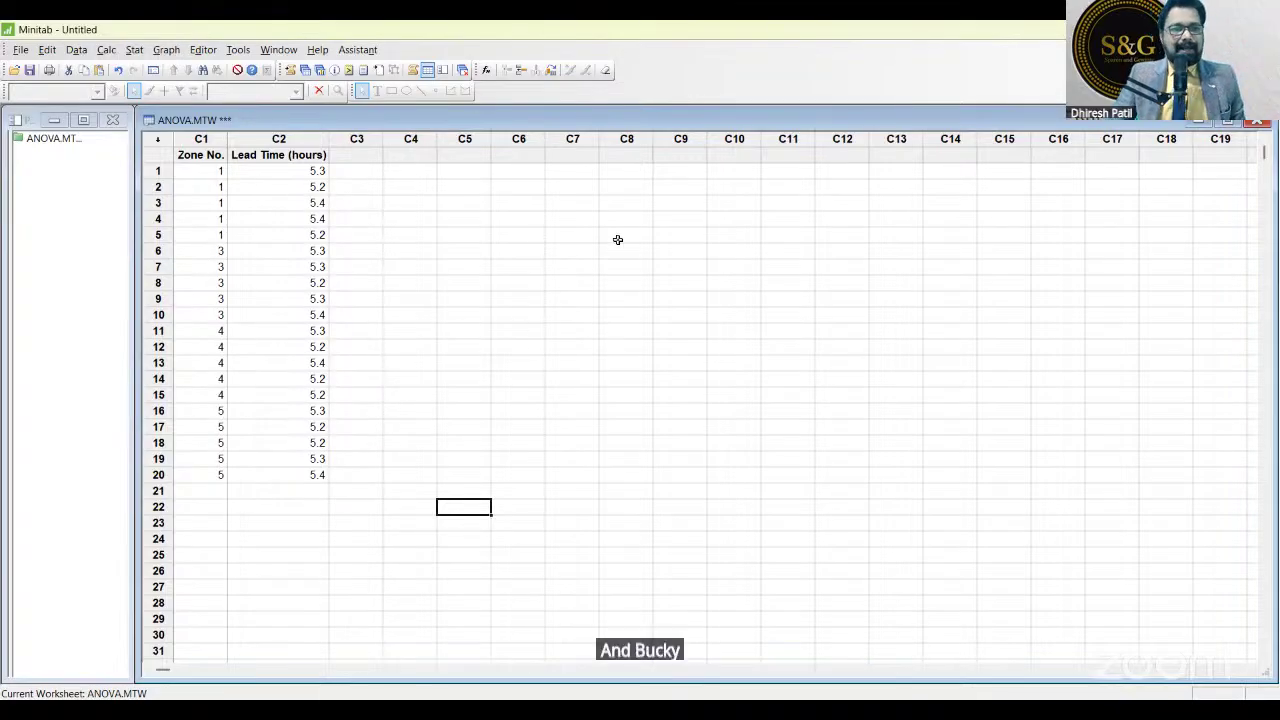
Run a one-way ANOVA on the remaining zones with Lead Time (hours) as the response and Zone No. as the factor.
{"action": "left_click", "coordinate": [132, 55]}
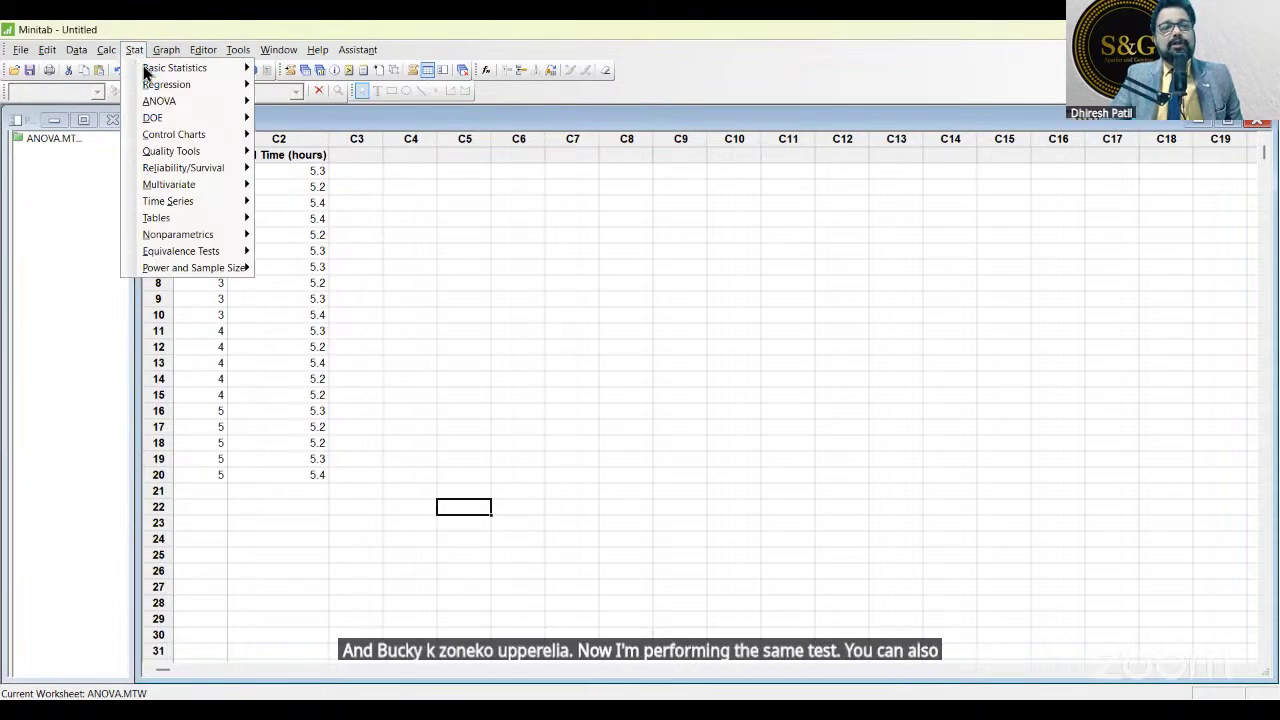
{"action": "mouse_move", "coordinate": [147, 74]}
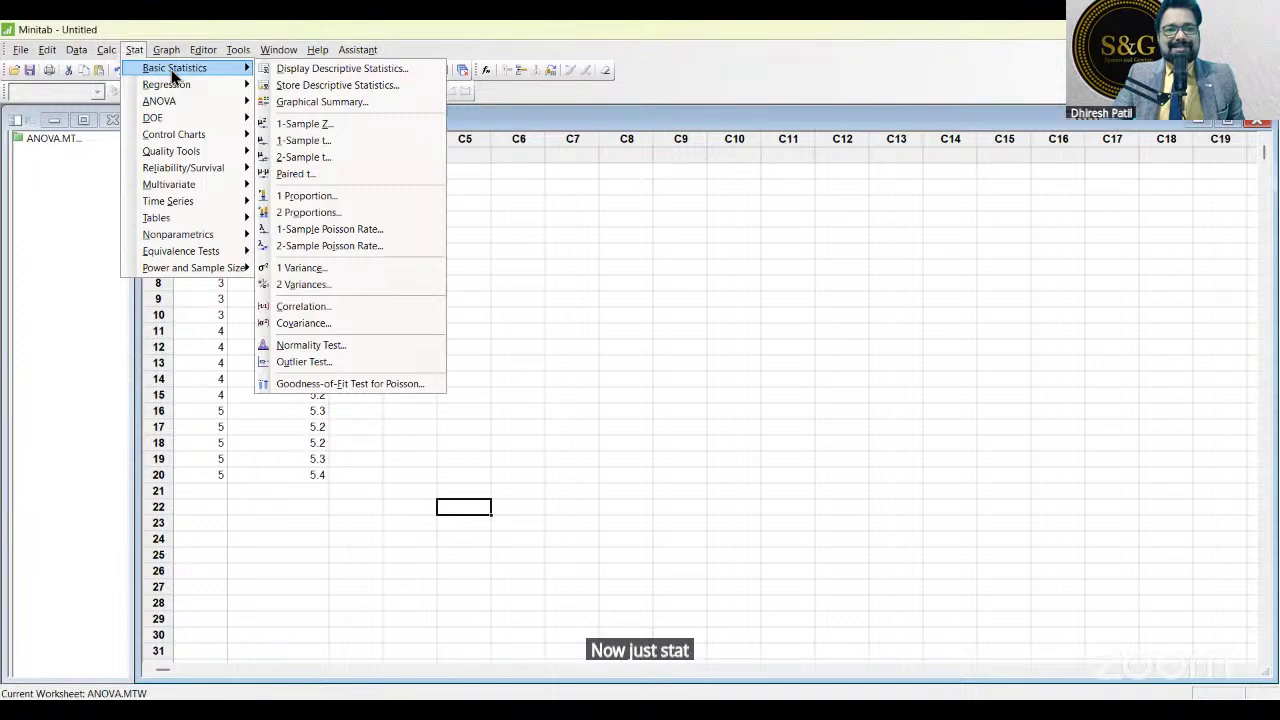
{"action": "left_click", "coordinate": [131, 45]}
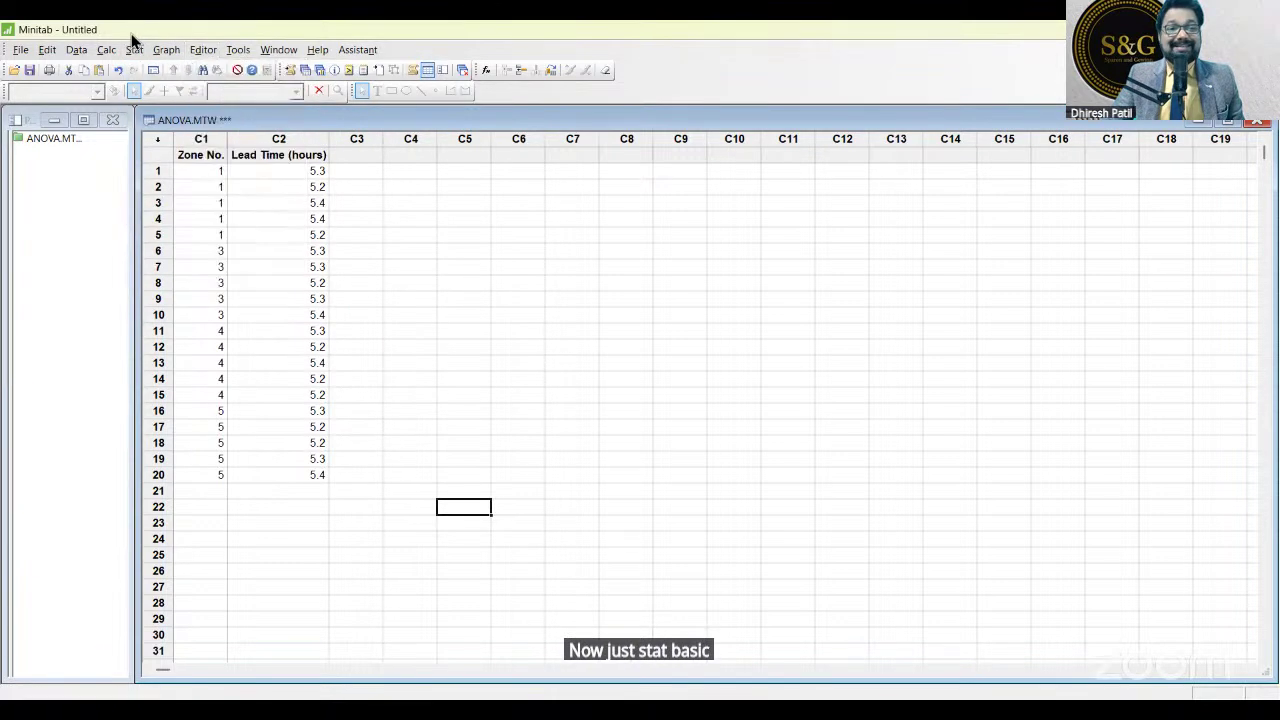
{"action": "left_click", "coordinate": [132, 49]}
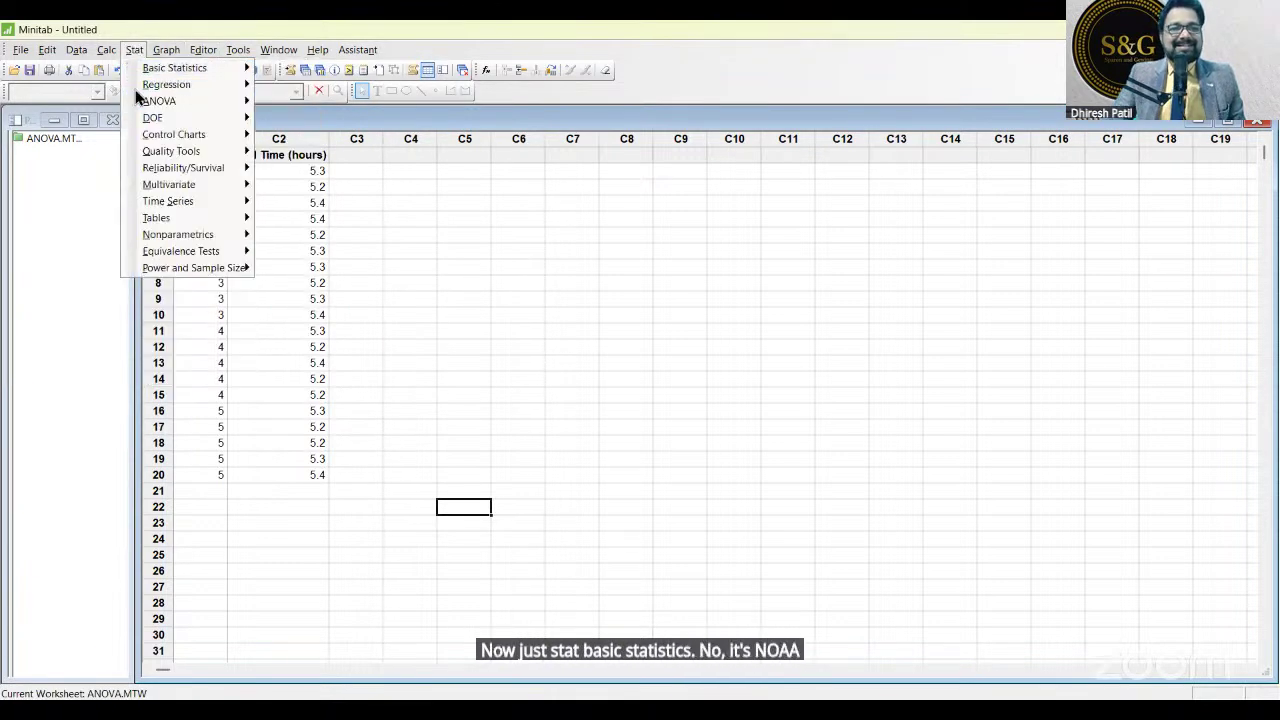
{"action": "mouse_move", "coordinate": [165, 101]}
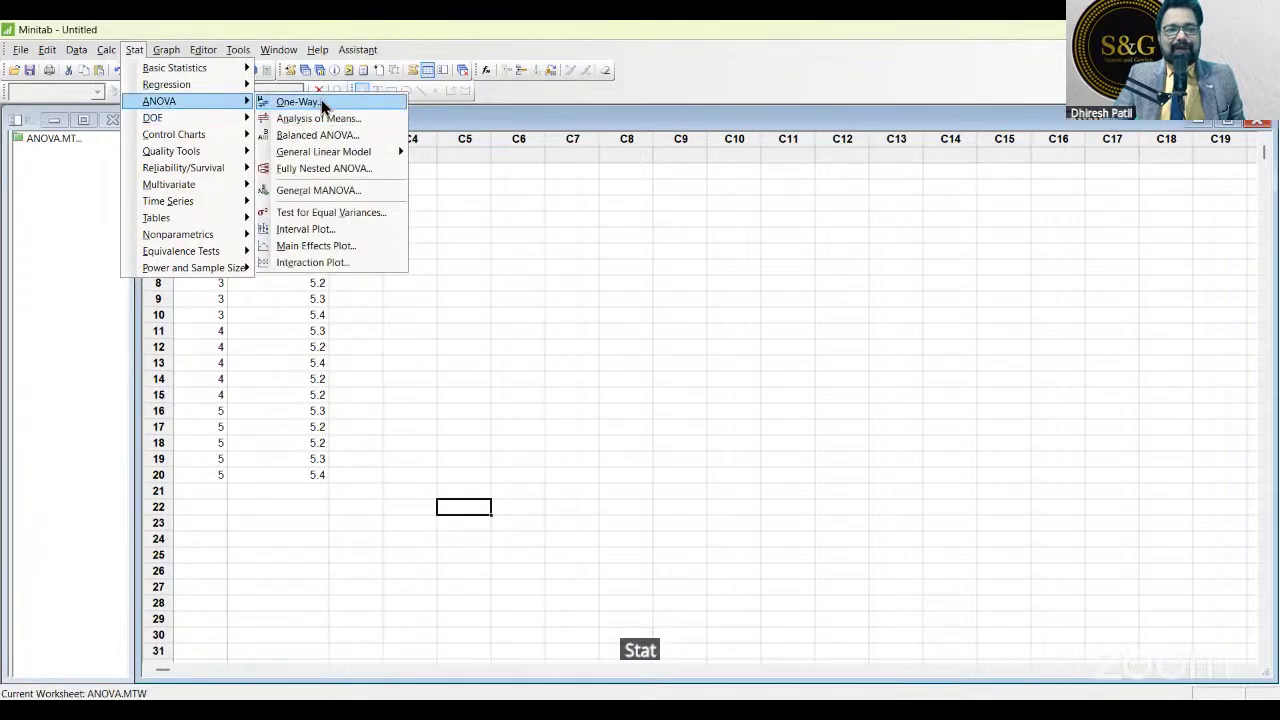
{"action": "left_click", "coordinate": [321, 100]}
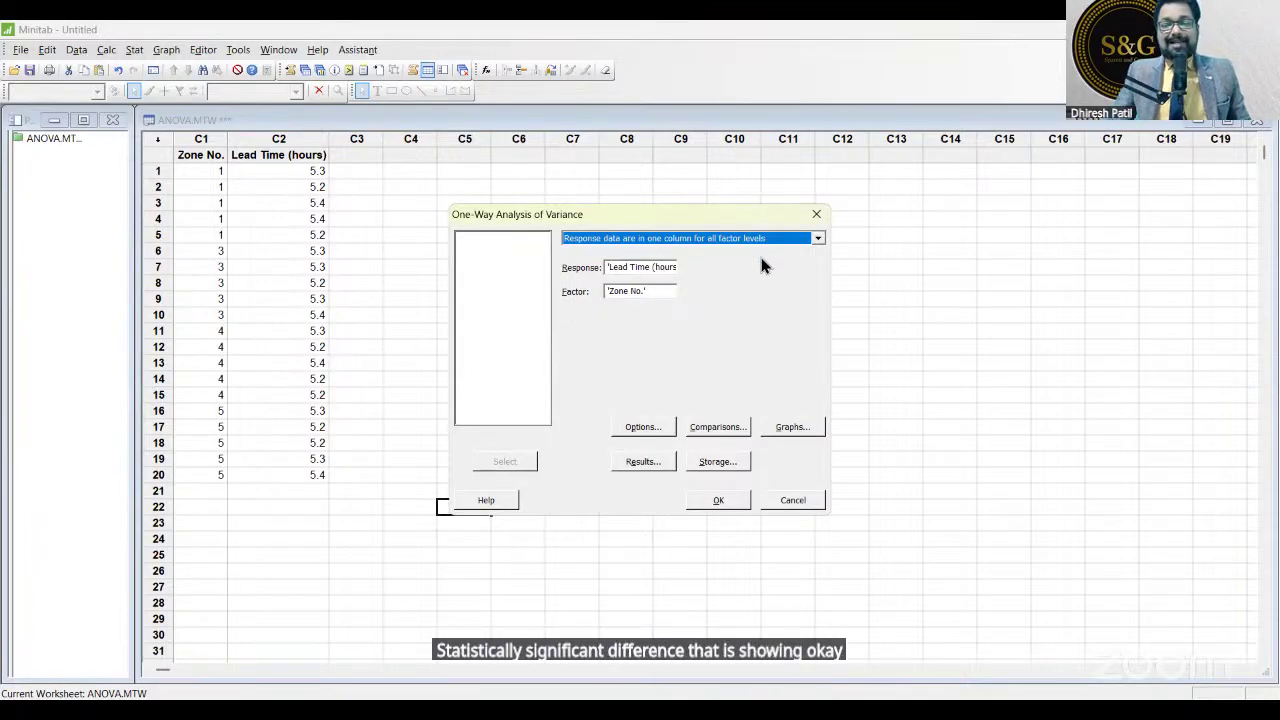
{"action": "left_click", "coordinate": [719, 503]}
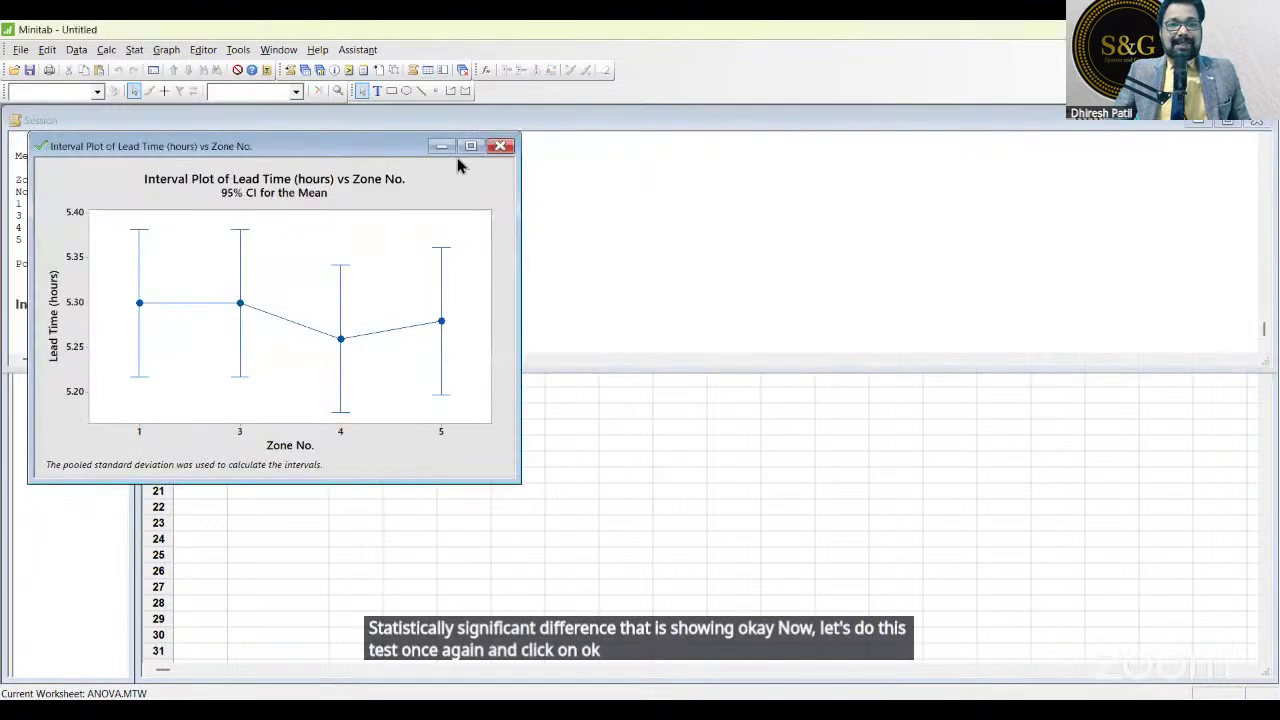
Enlarge the interval plot for inspection, and highlight the Zone No. P-Value in the new ANOVA session output.
{"action": "left_click", "coordinate": [470, 146]}
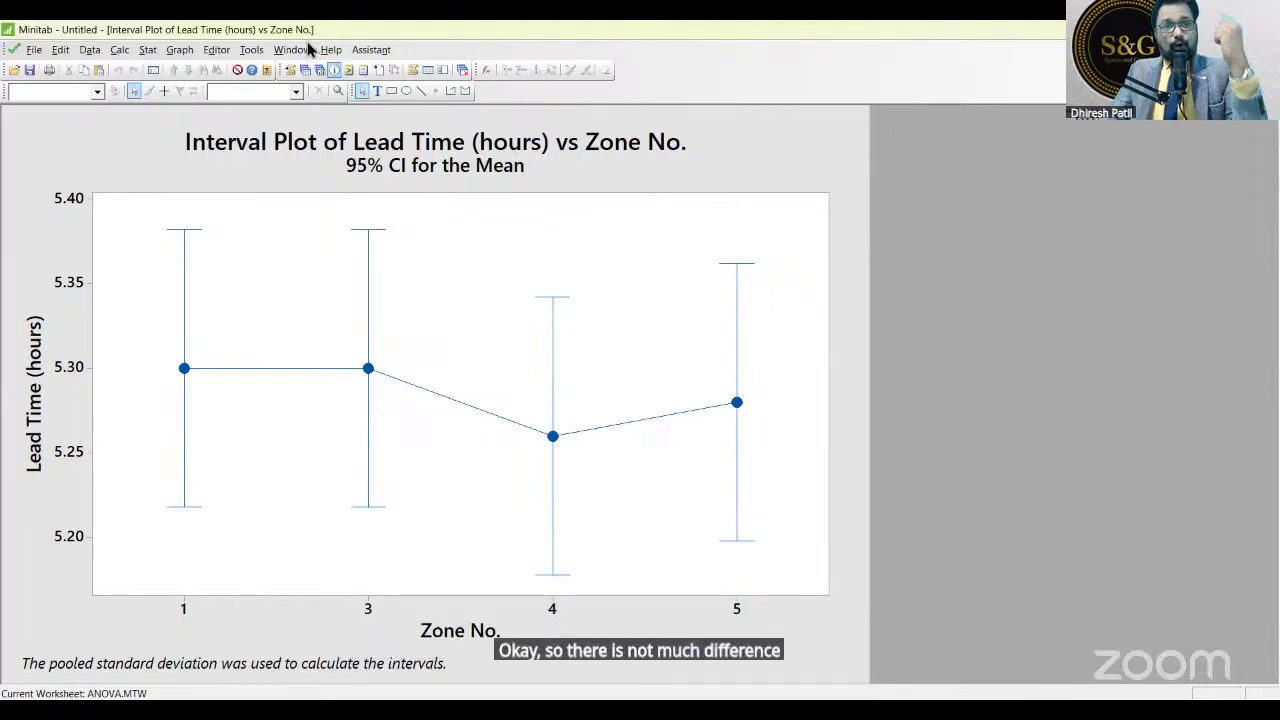
{"action": "left_click", "coordinate": [288, 70]}
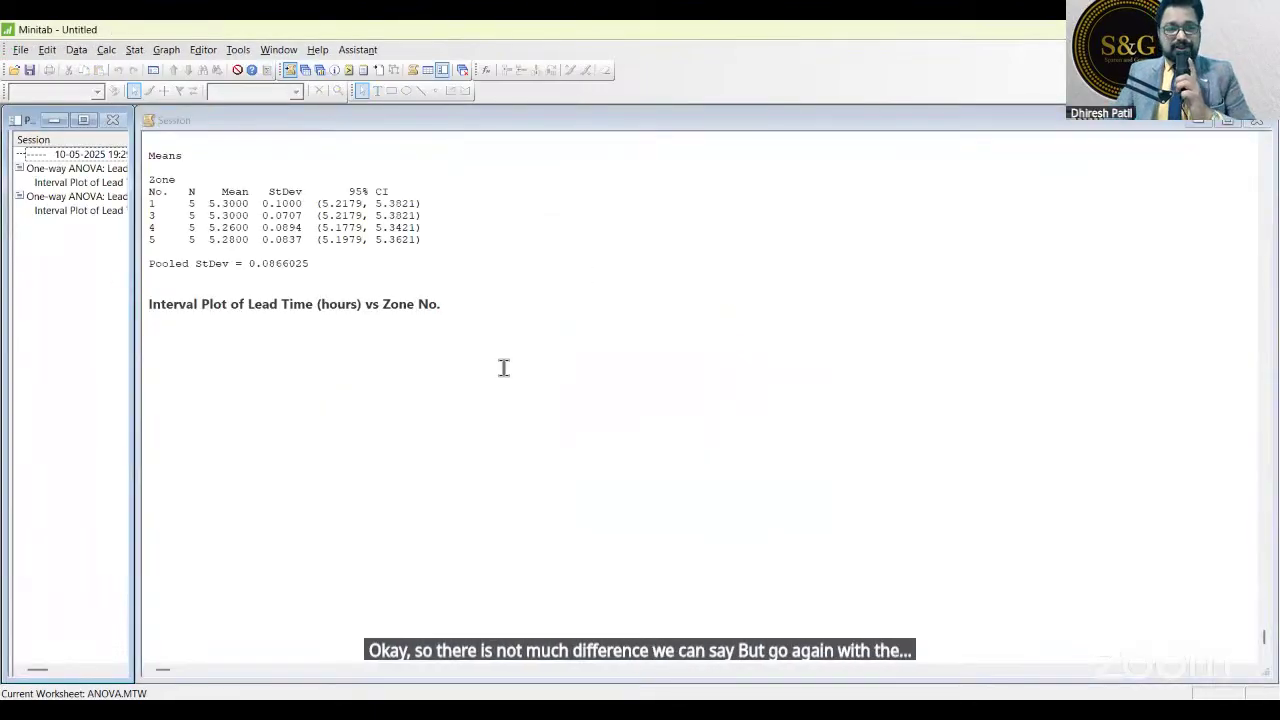
{"action": "scroll", "coordinate": [415, 378], "scroll_direction": "up", "scroll_amount": 6}
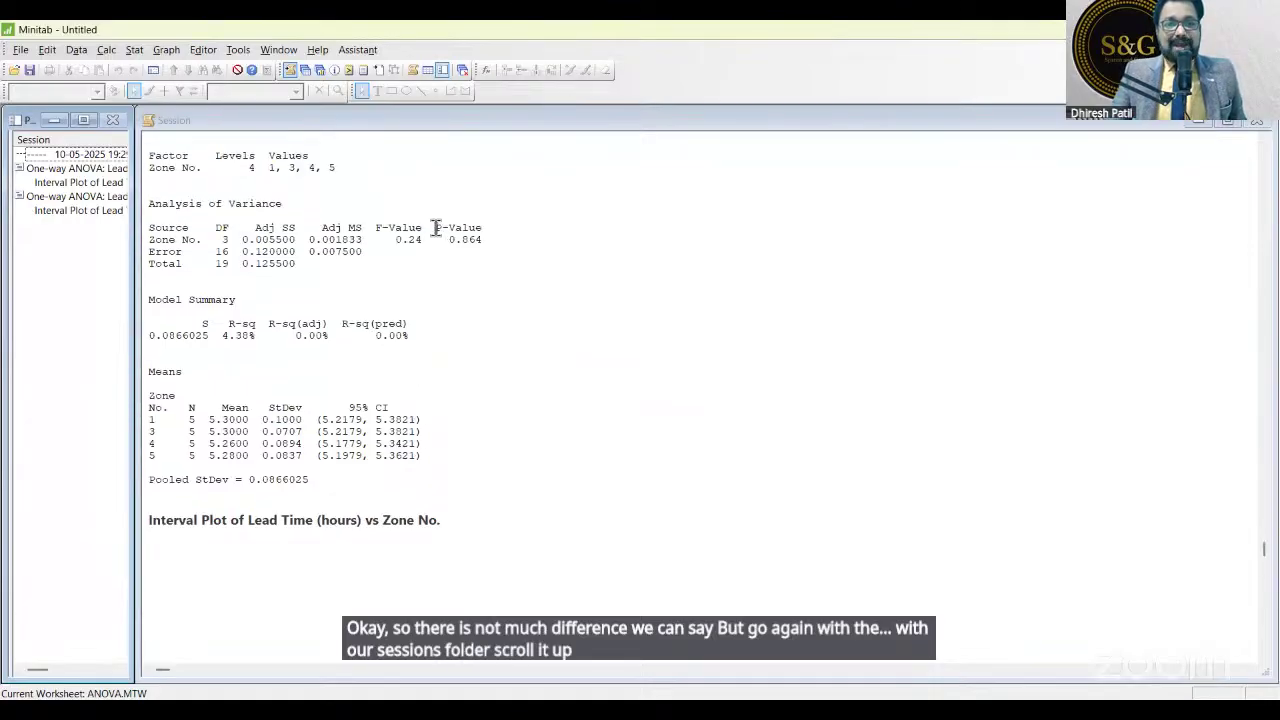
{"action": "left_click_drag", "start_coordinate": [436, 228], "coordinate": [509, 237]}
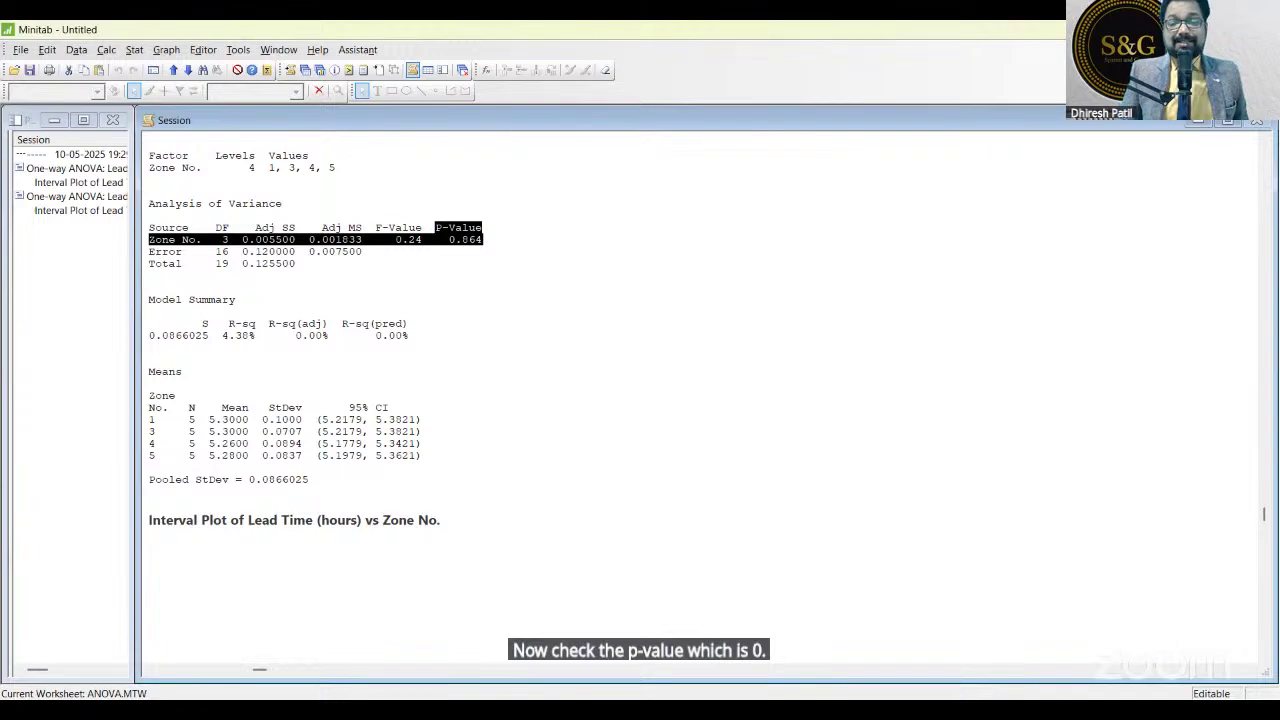
Draw three closely overlapping bell curves in the blank area beside the Analysis of Variance output.
{"action": "mouse_move", "coordinate": [566, 384]}
{"action": "left_mouse_down"}
{"action": "mouse_move", "coordinate": [686, 216]}
{"action": "mouse_move", "coordinate": [808, 366]}
{"action": "left_mouse_up"}
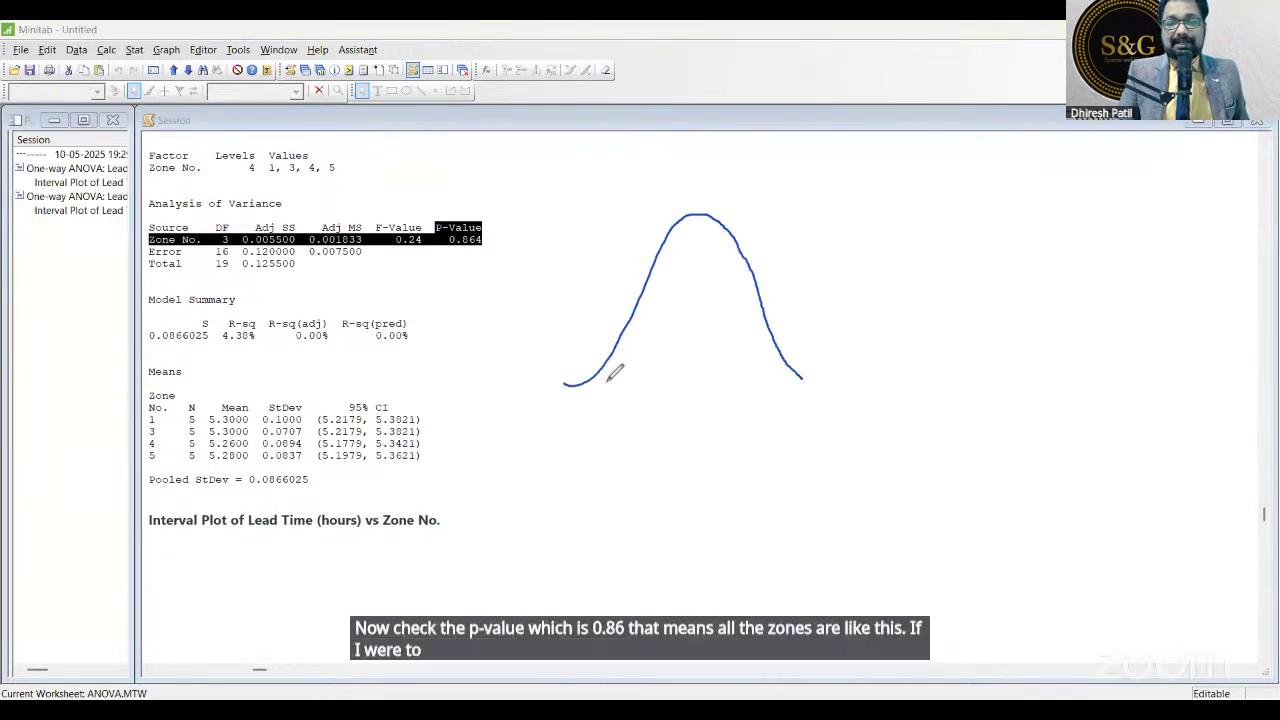
{"action": "mouse_move", "coordinate": [603, 382]}
{"action": "left_mouse_down"}
{"action": "mouse_move", "coordinate": [722, 196]}
{"action": "mouse_move", "coordinate": [806, 348]}
{"action": "left_mouse_up"}
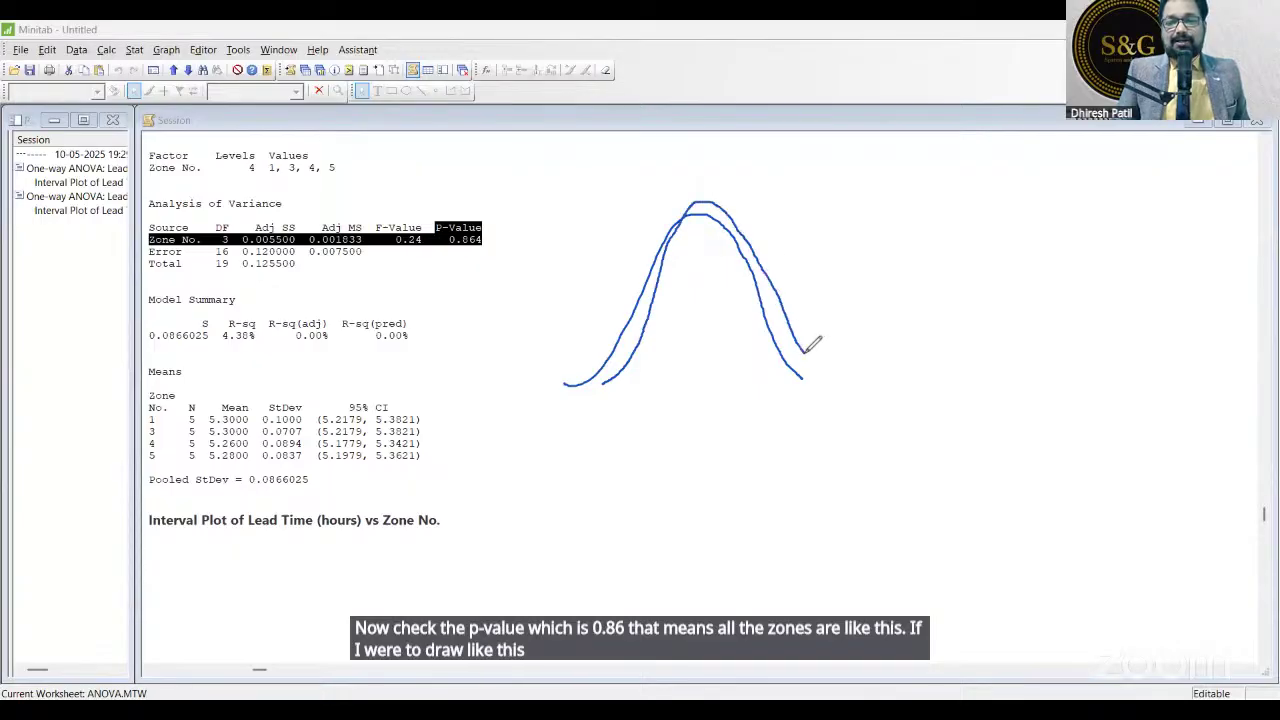
{"action": "mouse_move", "coordinate": [637, 366]}
{"action": "left_mouse_down"}
{"action": "mouse_move", "coordinate": [692, 212]}
{"action": "mouse_move", "coordinate": [762, 240]}
{"action": "mouse_move", "coordinate": [823, 366]}
{"action": "left_mouse_up"}
Hatch the shared area beneath the overlapping bell curves with diagonal strokes.
{"action": "mouse_move", "coordinate": [716, 216]}
{"action": "left_mouse_down"}
{"action": "mouse_move", "coordinate": [672, 250]}
{"action": "mouse_move", "coordinate": [740, 234]}
{"action": "left_mouse_up"}
{"action": "left_click_drag", "start_coordinate": [668, 294], "coordinate": [752, 260]}
{"action": "left_click_drag", "start_coordinate": [664, 318], "coordinate": [754, 290]}
{"action": "left_click_drag", "start_coordinate": [652, 342], "coordinate": [762, 316]}
{"action": "mouse_move", "coordinate": [660, 364]}
{"action": "left_mouse_down"}
{"action": "mouse_move", "coordinate": [772, 330]}
{"action": "mouse_move", "coordinate": [684, 384]}
{"action": "left_mouse_up"}
{"action": "left_click_drag", "start_coordinate": [788, 356], "coordinate": [703, 385]}
Draw a leader line out of the hatched overlap and label it 86.4 % with a double underline.
{"action": "mouse_move", "coordinate": [710, 312]}
{"action": "left_mouse_down"}
{"action": "mouse_move", "coordinate": [804, 197]}
{"action": "mouse_move", "coordinate": [819, 196]}
{"action": "left_mouse_up"}
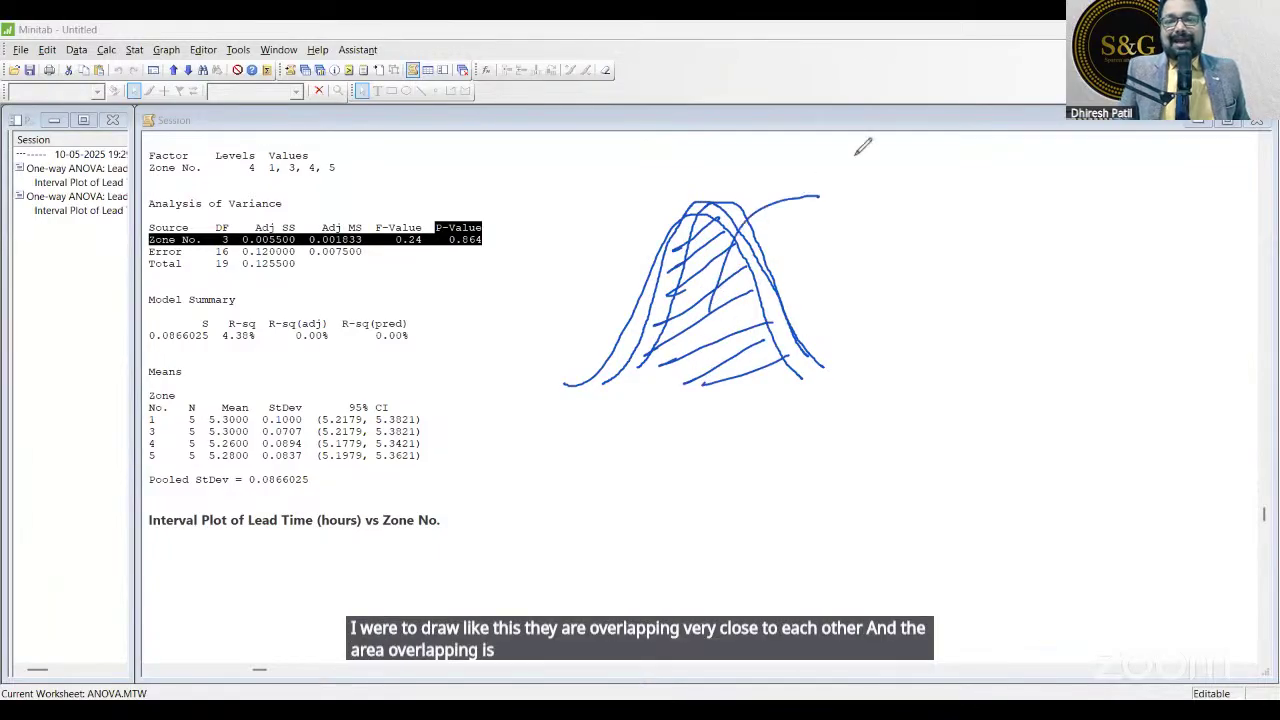
{"action": "mouse_move", "coordinate": [857, 155]}
{"action": "left_mouse_down"}
{"action": "mouse_move", "coordinate": [848, 170]}
{"action": "mouse_move", "coordinate": [858, 156]}
{"action": "mouse_move", "coordinate": [912, 182]}
{"action": "mouse_move", "coordinate": [966, 157]}
{"action": "mouse_move", "coordinate": [964, 184]}
{"action": "left_mouse_up"}
{"action": "left_click", "coordinate": [897, 172]}
{"action": "left_click_drag", "start_coordinate": [831, 198], "coordinate": [964, 205]}
Draw vertical mean lines through the bell curves and mark the small gaps between them above the peaks.
{"action": "mouse_move", "coordinate": [680, 180]}
{"action": "left_mouse_down"}
{"action": "mouse_move", "coordinate": [660, 400]}
{"action": "mouse_move", "coordinate": [696, 350]}
{"action": "mouse_move", "coordinate": [694, 385]}
{"action": "left_mouse_up"}
{"action": "left_click_drag", "start_coordinate": [720, 185], "coordinate": [708, 415]}
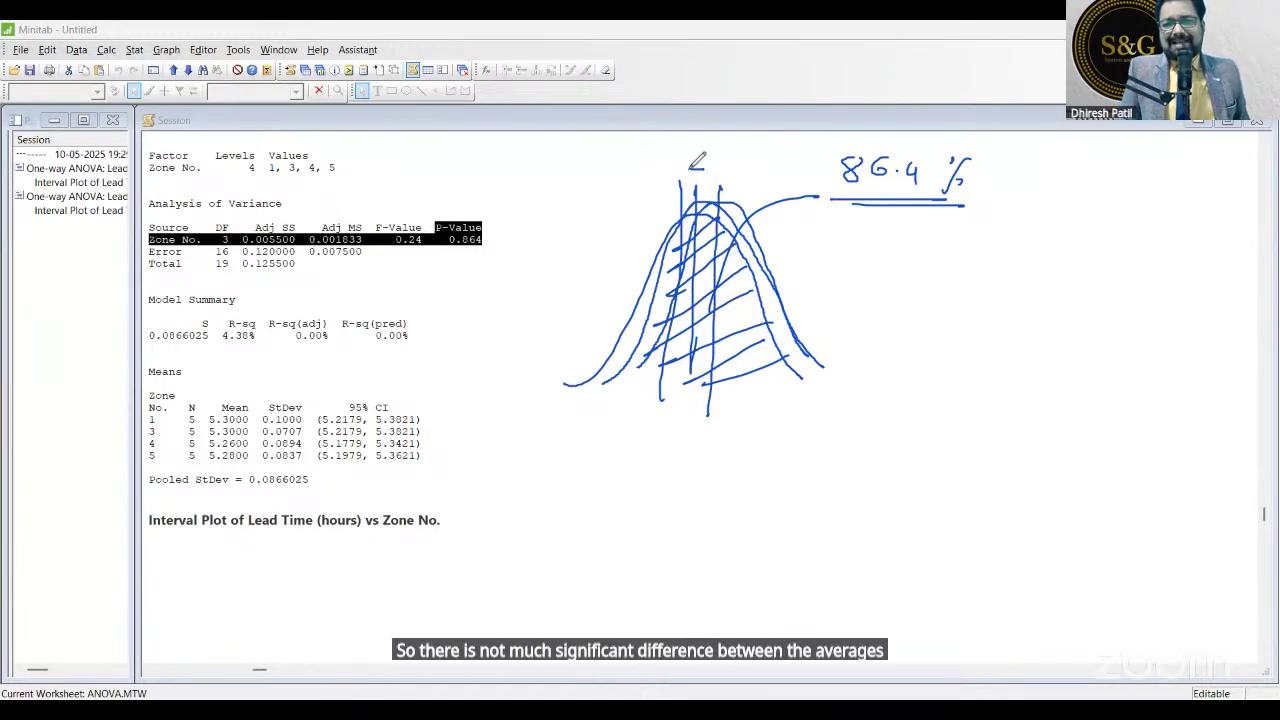
{"action": "left_click_drag", "start_coordinate": [673, 145], "coordinate": [712, 170]}
{"action": "mouse_move", "coordinate": [724, 148]}
{"action": "left_mouse_down"}
{"action": "mouse_move", "coordinate": [728, 171]}
{"action": "mouse_move", "coordinate": [690, 168]}
{"action": "mouse_move", "coordinate": [716, 164]}
{"action": "mouse_move", "coordinate": [706, 167]}
{"action": "left_mouse_up"}
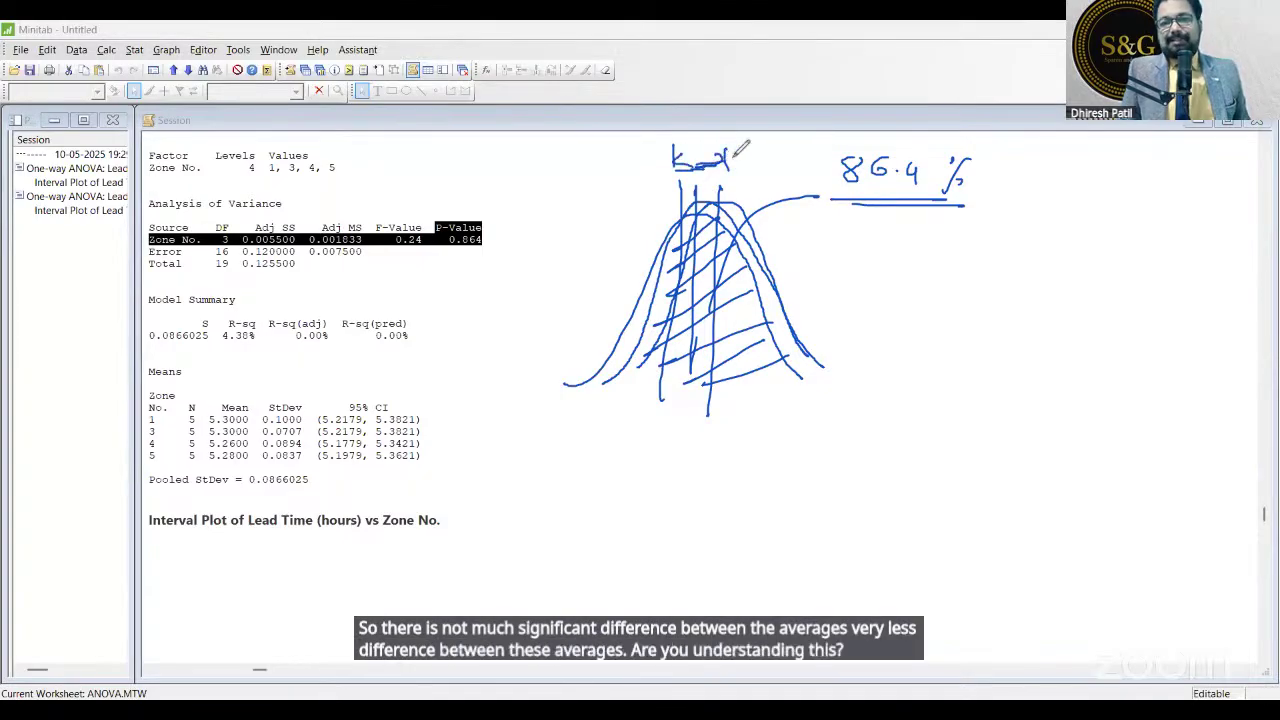